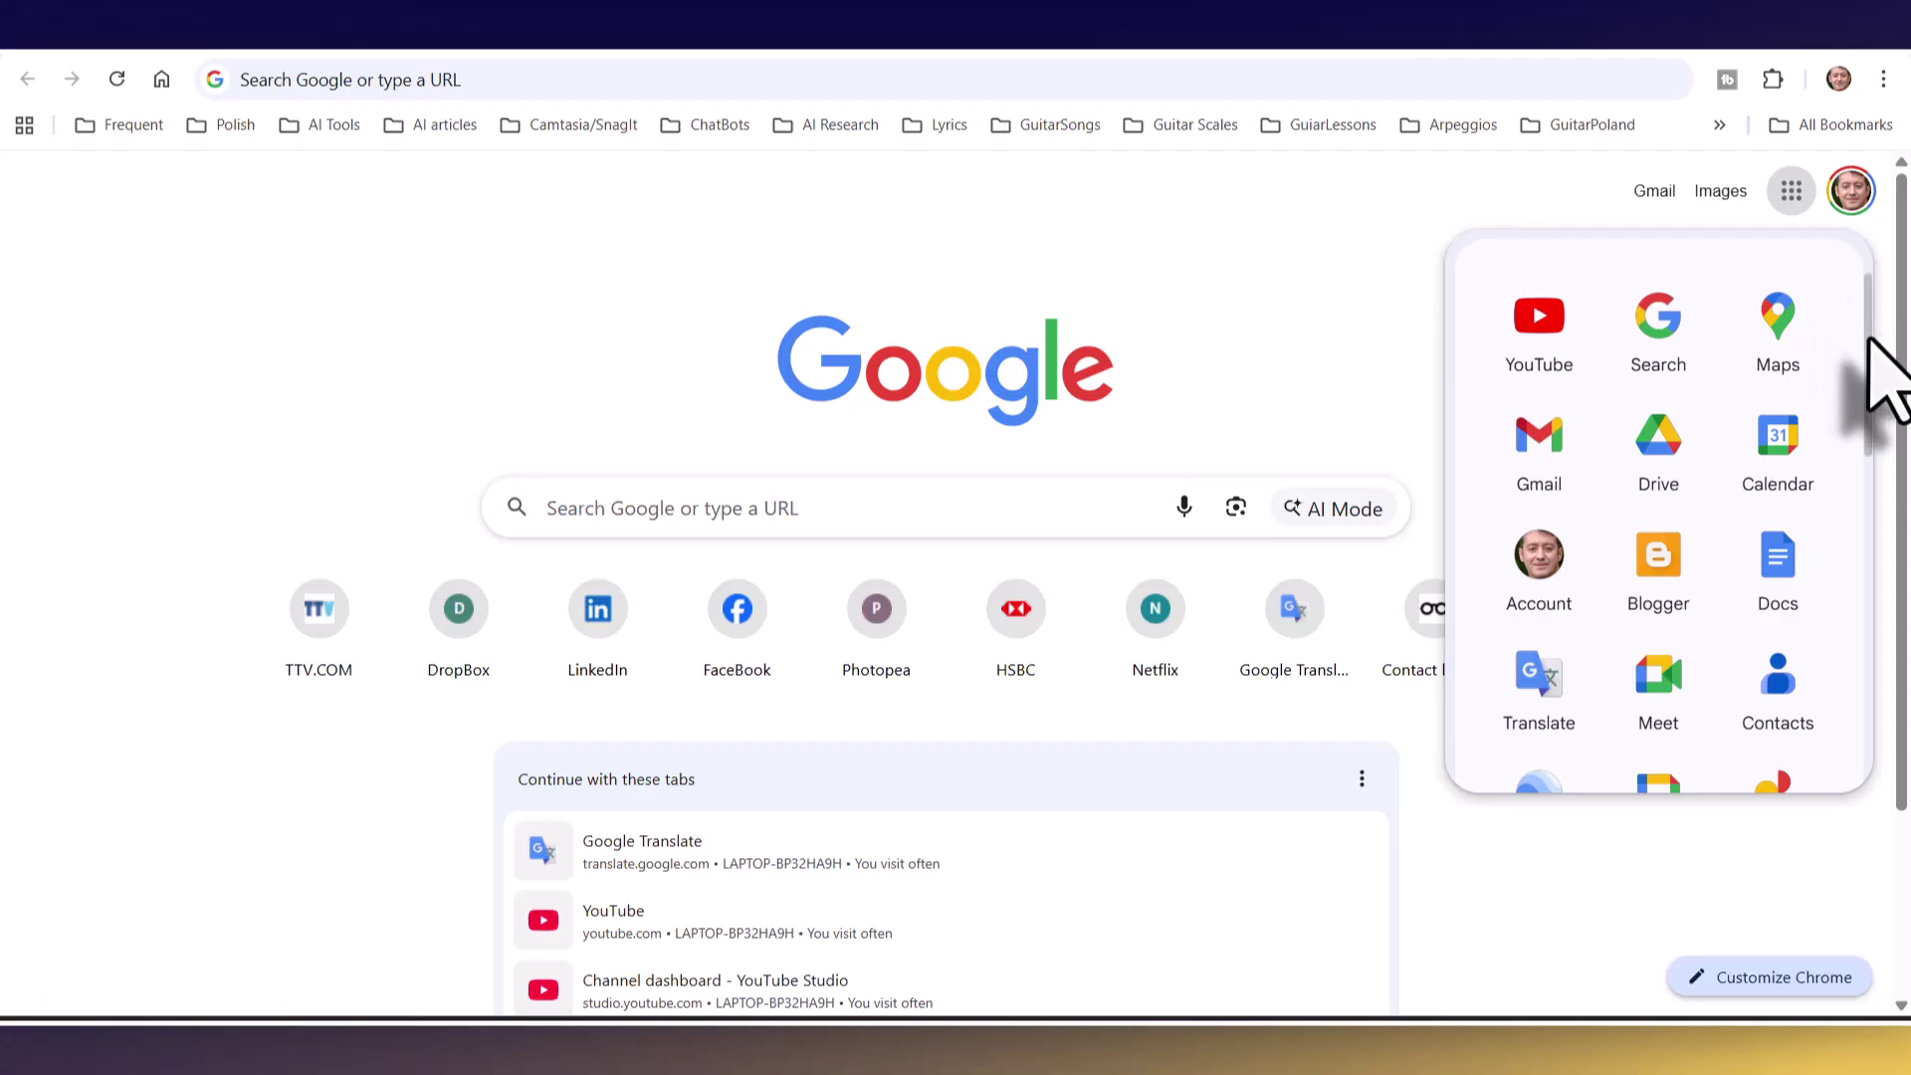
- Launch Gemini from Chrome's Google apps launcher, below Slides, Forms and Vids
{"action": "scroll", "coordinate": [1869, 384], "scroll_direction": "down", "scroll_amount": 3}
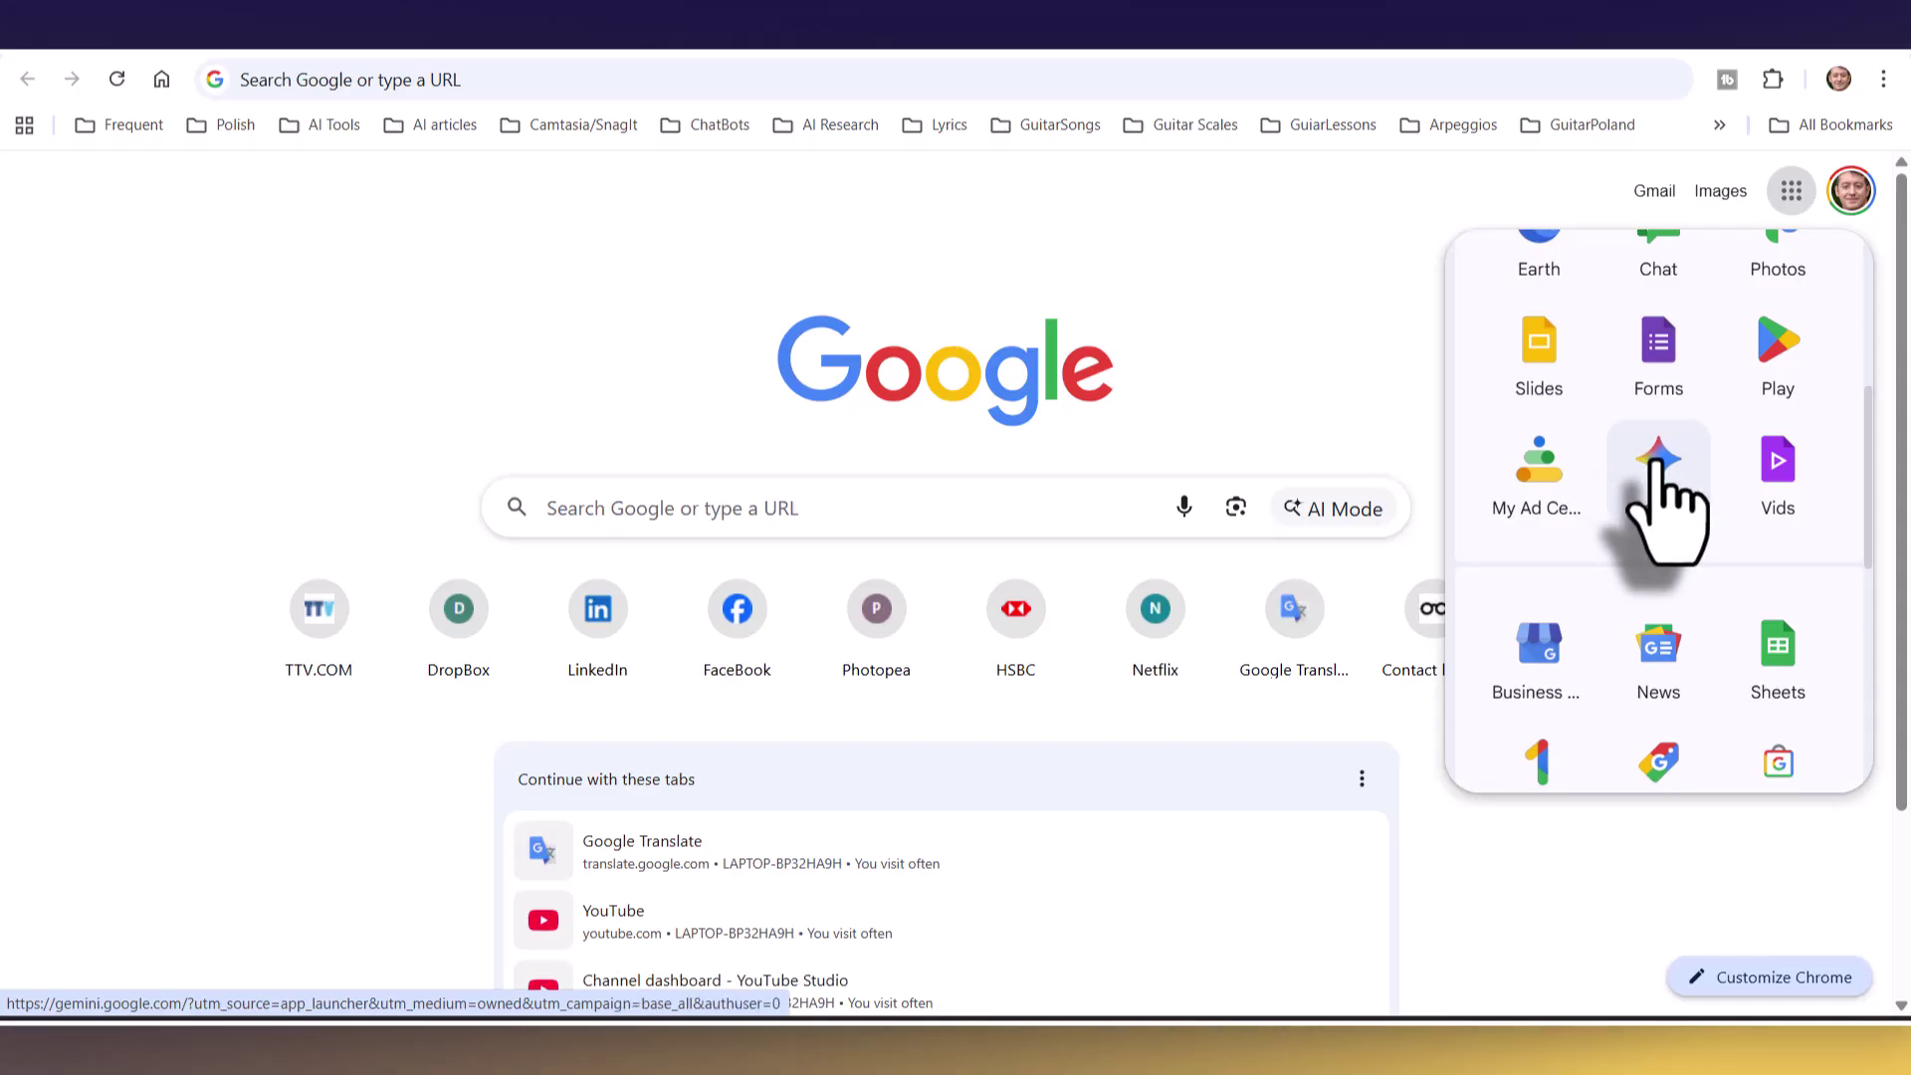
{"action": "left_click", "coordinate": [1654, 460]}
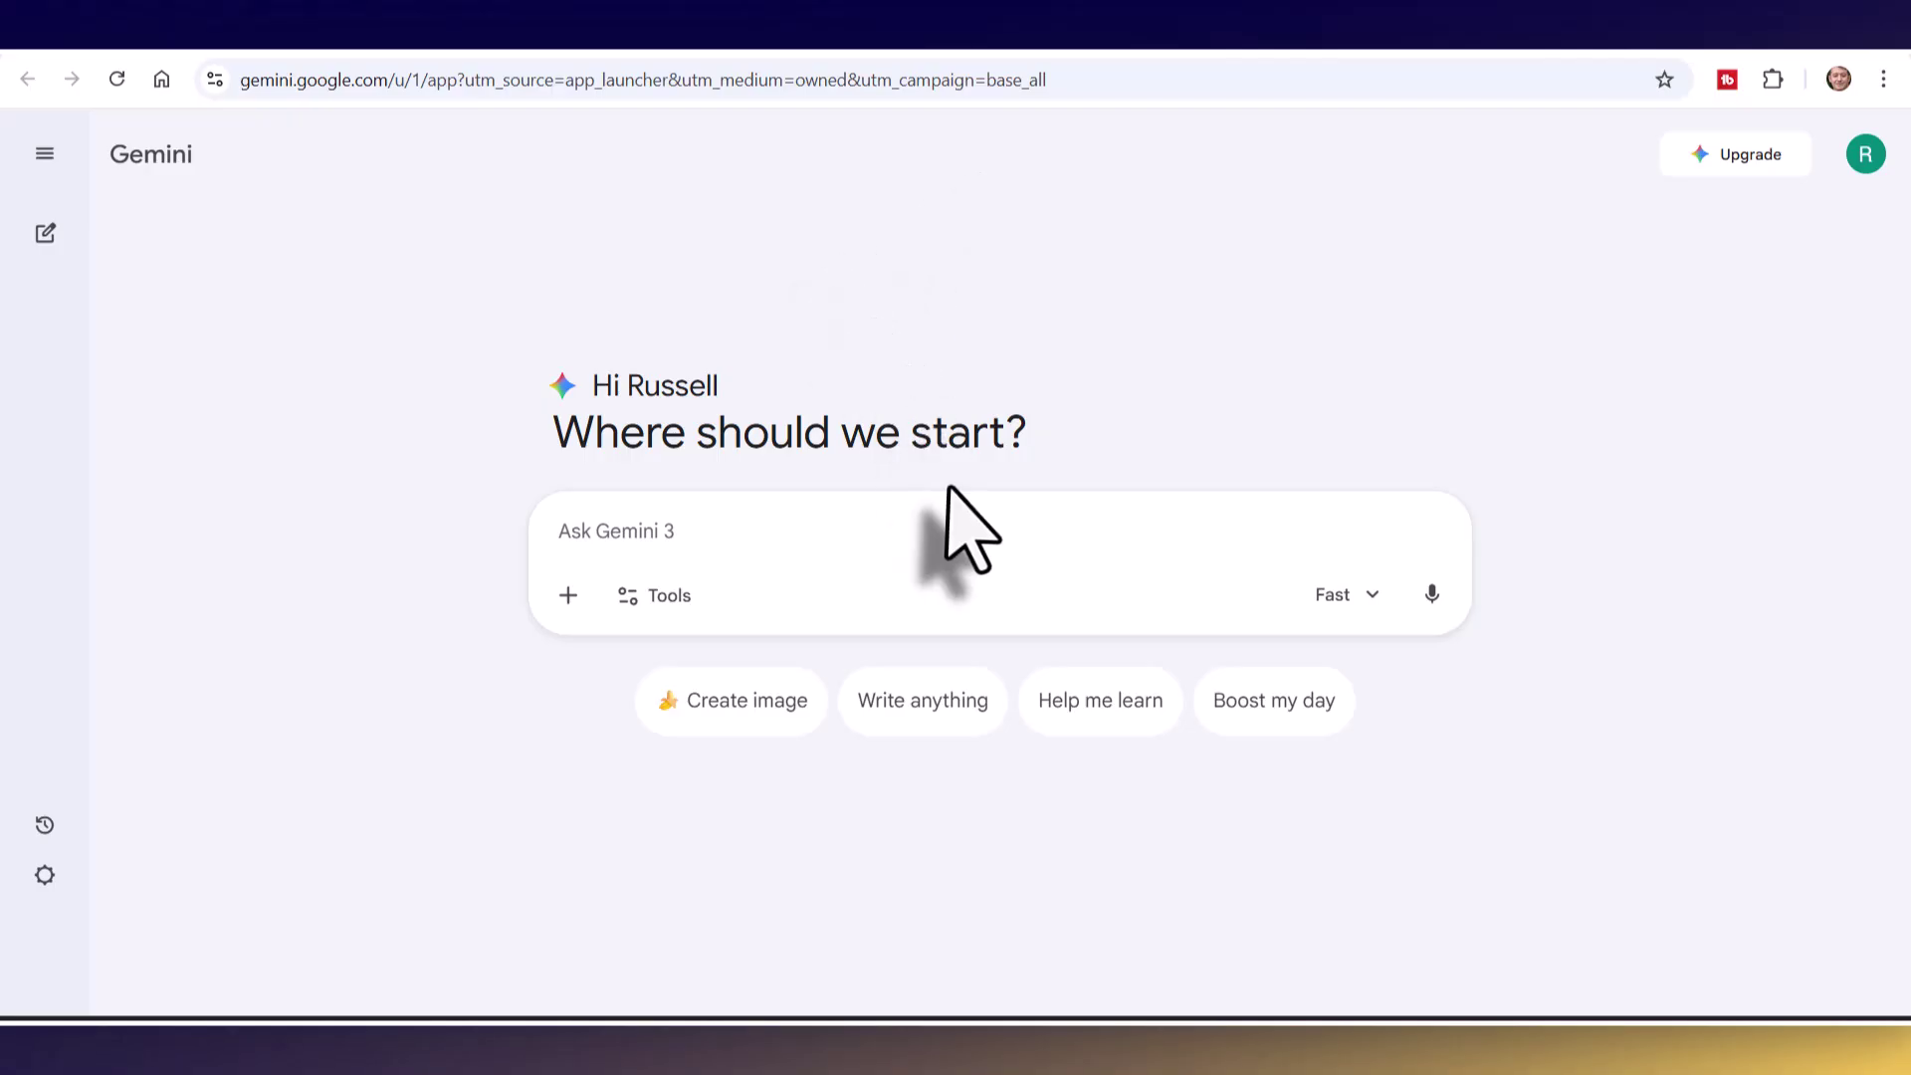
- Enable Guided Learning and paste the prompt for a past simple explanation and 20-question A2 quiz
{"action": "left_click", "coordinate": [631, 597]}
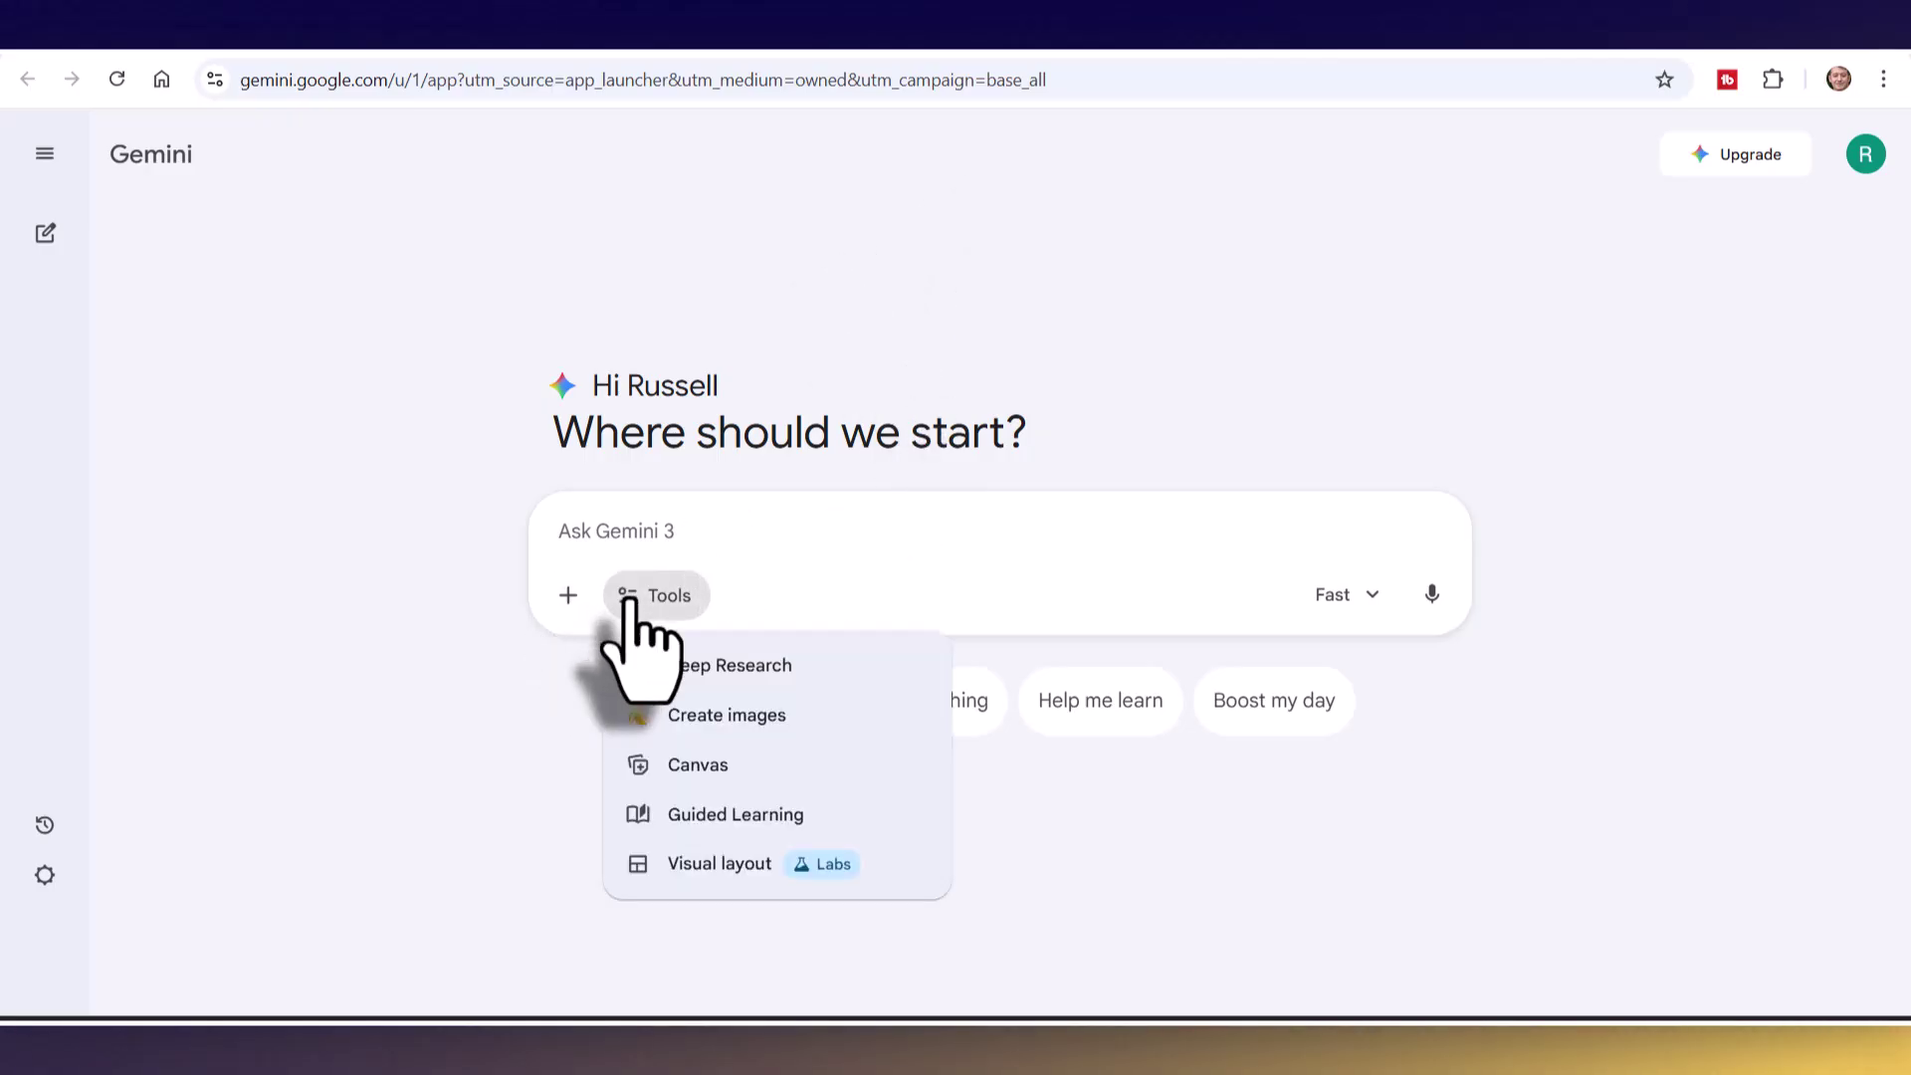
{"action": "left_click", "coordinate": [715, 818]}
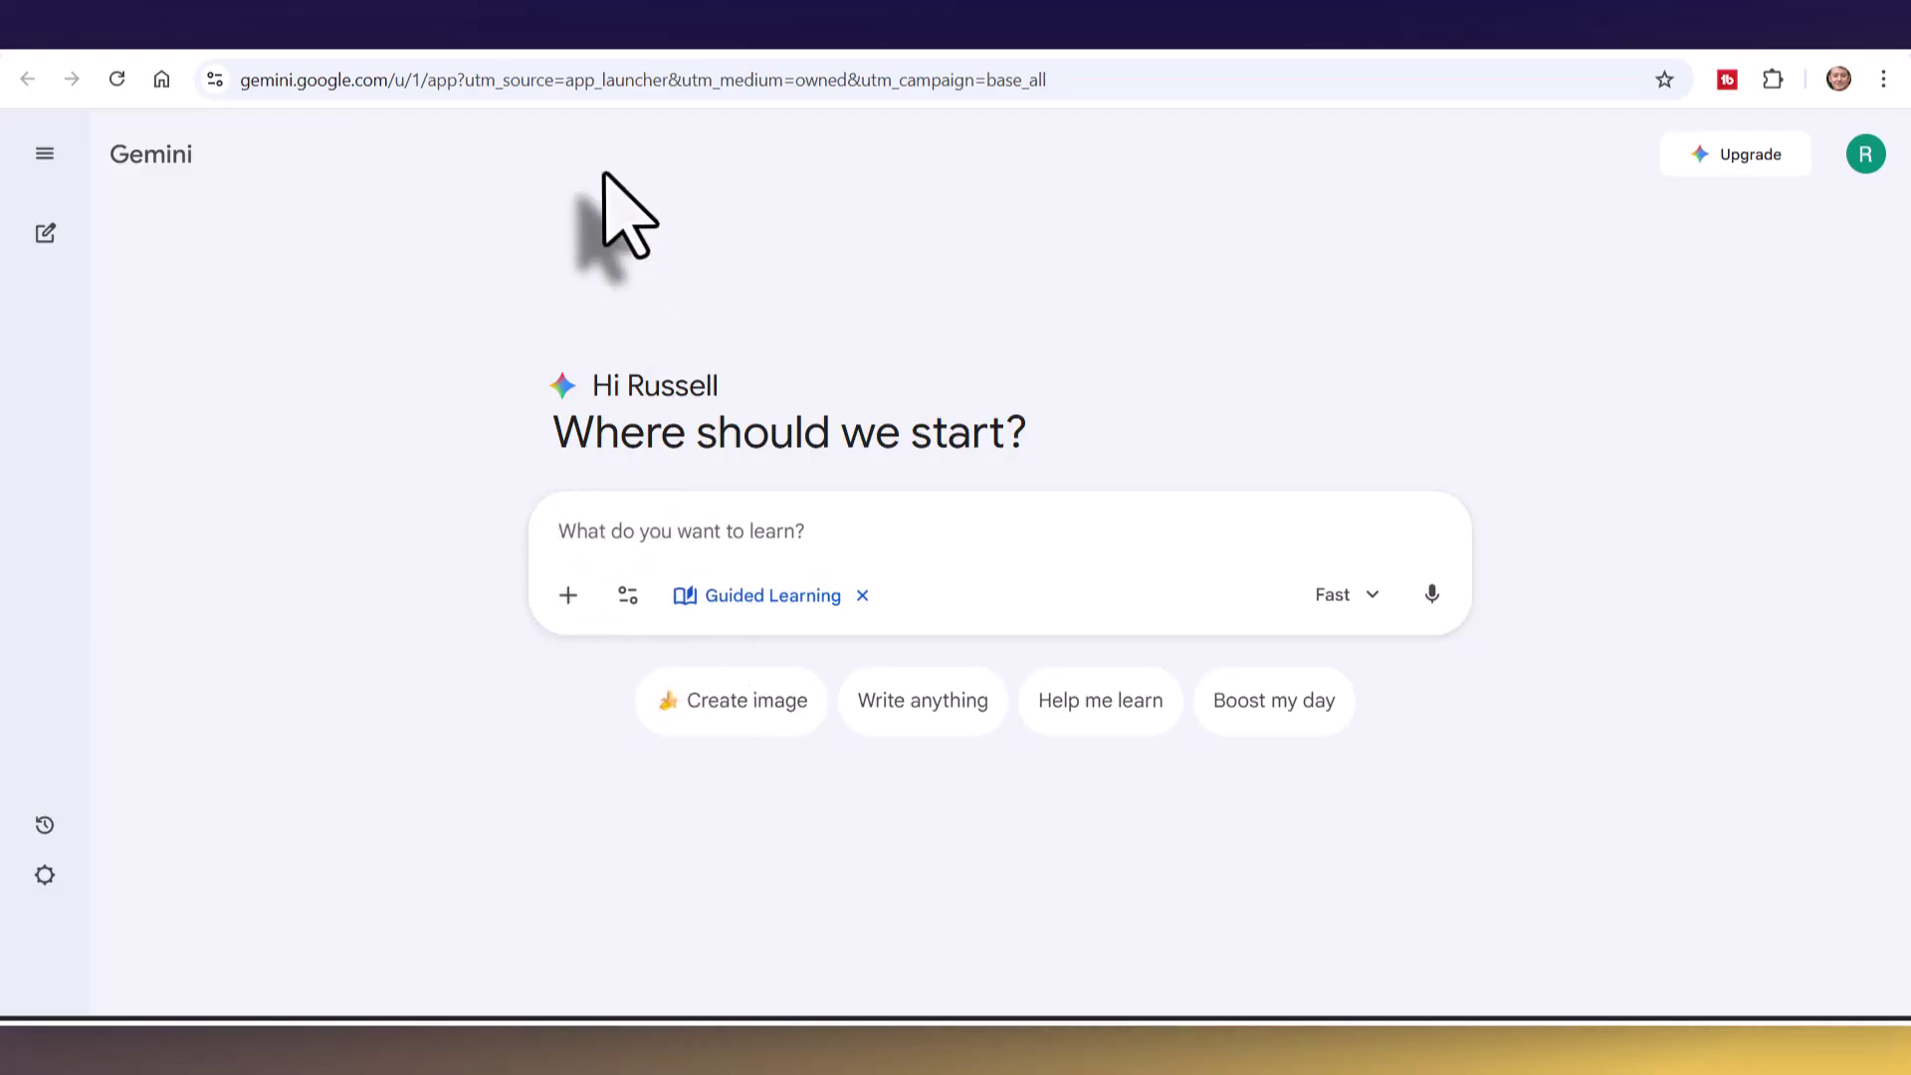
{"action": "type", "text": "Can you explain the formation of the past simple in English and can you then set me up a quiz with 20 questions. My level of English is A2"}
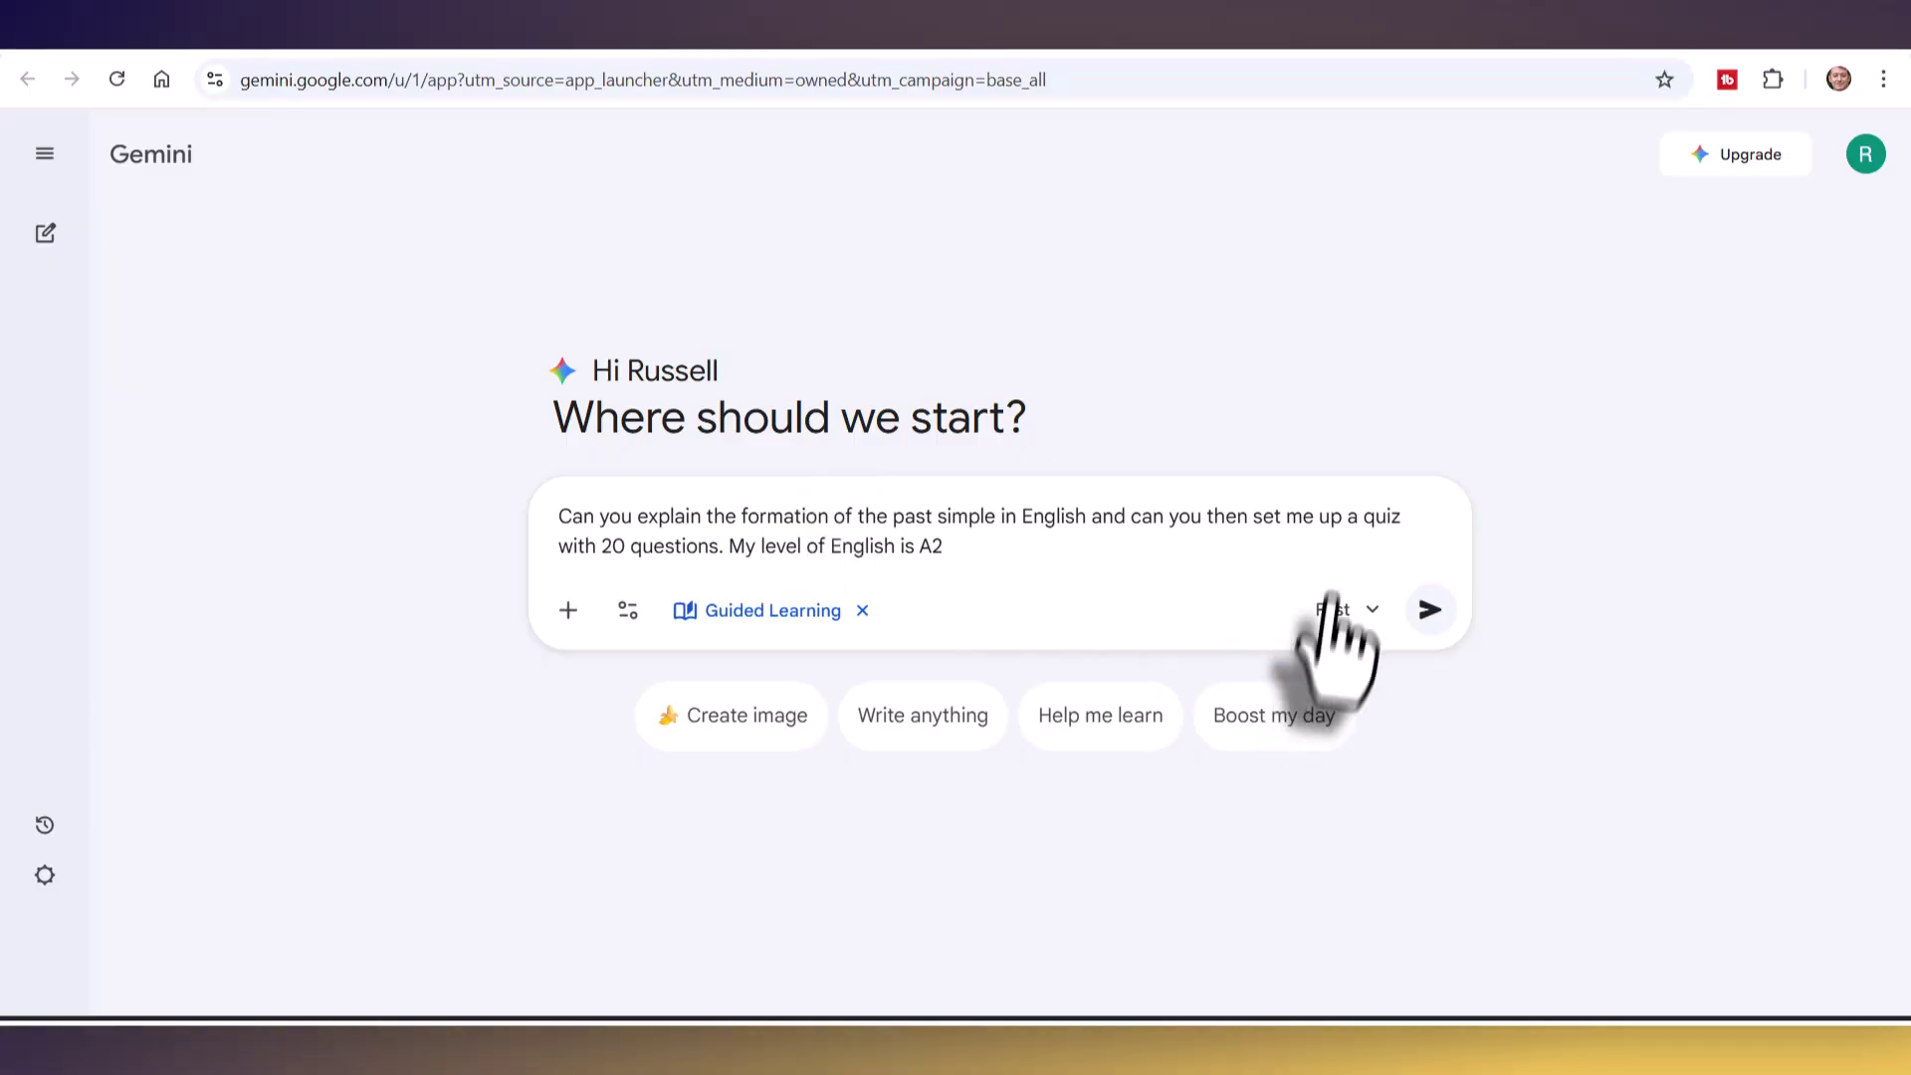
- Submit the prompt and review Gemini's past simple explanation and 20-question A2 Past Simple Tense Quiz
{"action": "left_click", "coordinate": [1430, 611]}
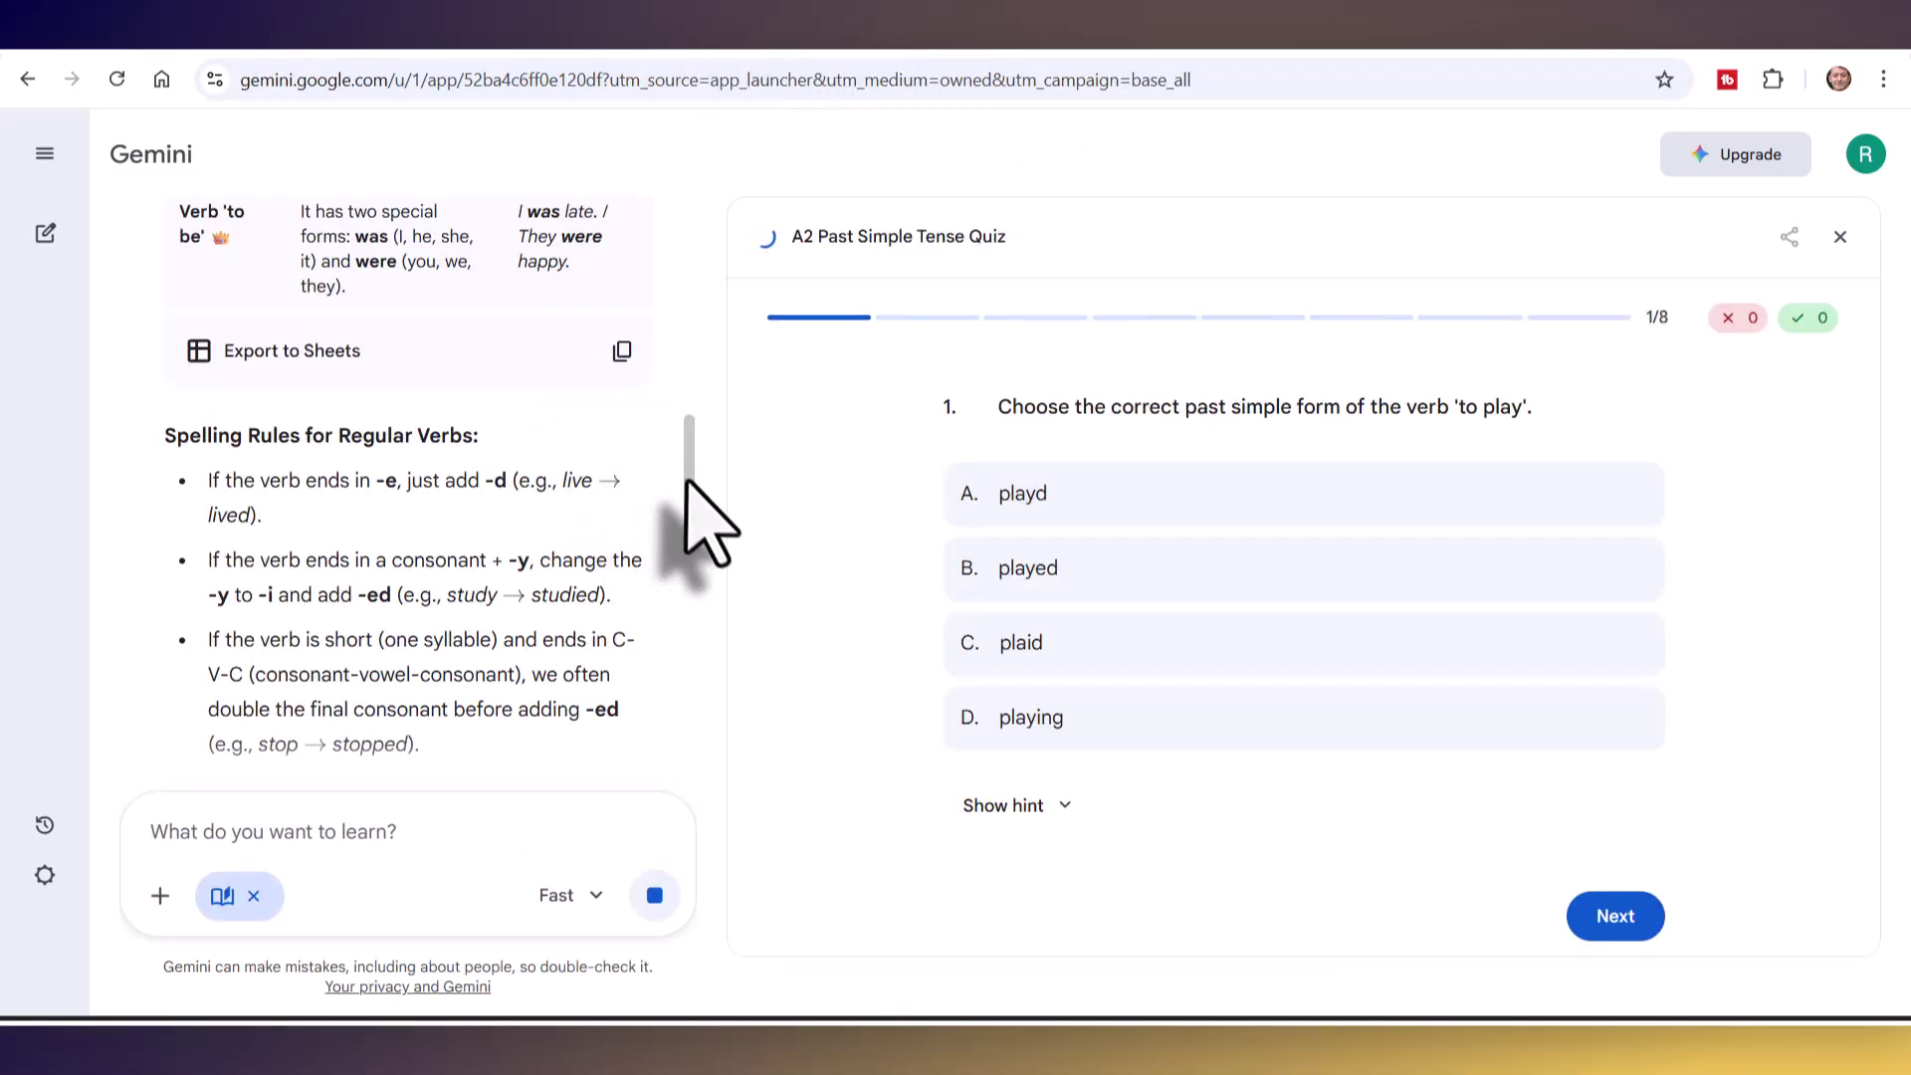
{"action": "scroll", "coordinate": [697, 468], "scroll_direction": "up", "scroll_amount": 10}
{"action": "scroll", "coordinate": [695, 289], "scroll_direction": "up", "scroll_amount": 3}
{"action": "scroll", "coordinate": [686, 369], "scroll_direction": "down", "scroll_amount": 6}
{"action": "scroll", "coordinate": [687, 448], "scroll_direction": "down", "scroll_amount": 6}
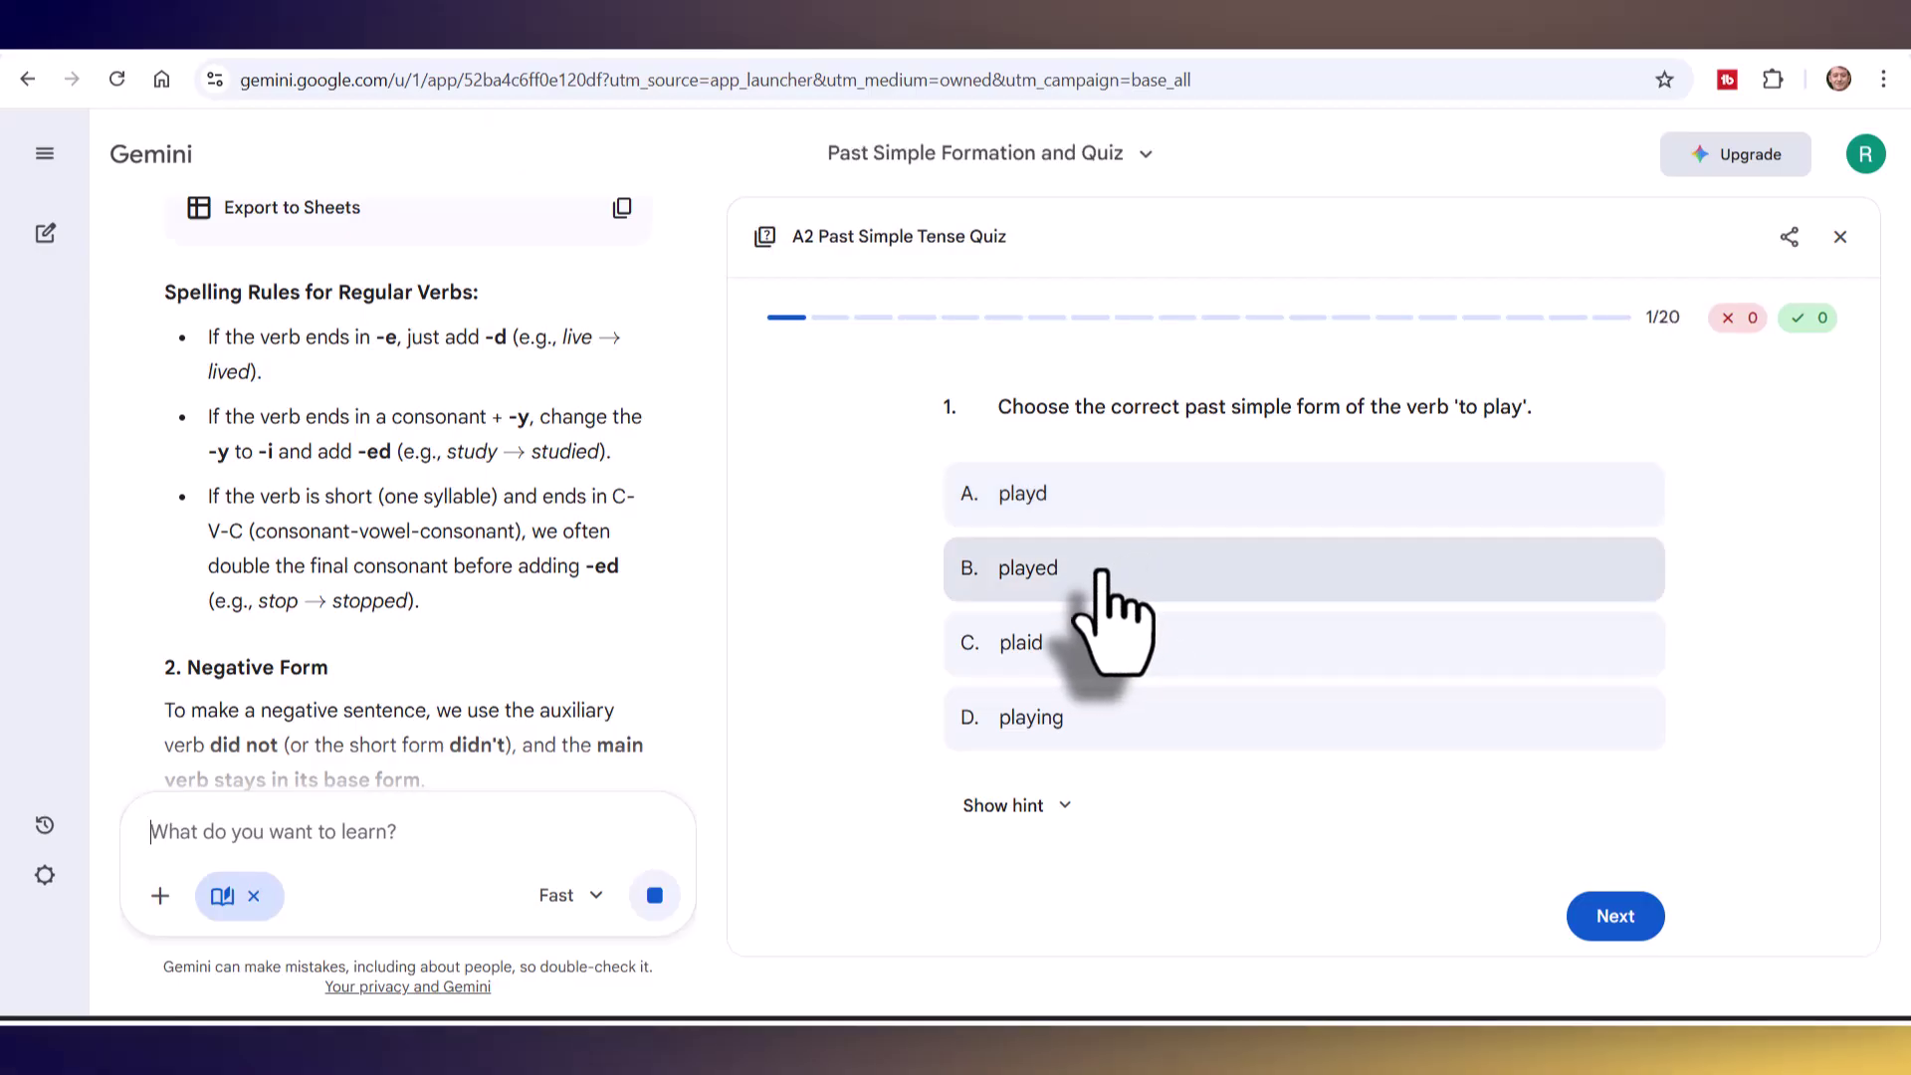
- Answer quiz questions 1 and 2 with 'played' and 'went', then create a public share link
{"action": "left_click", "coordinate": [1102, 573]}
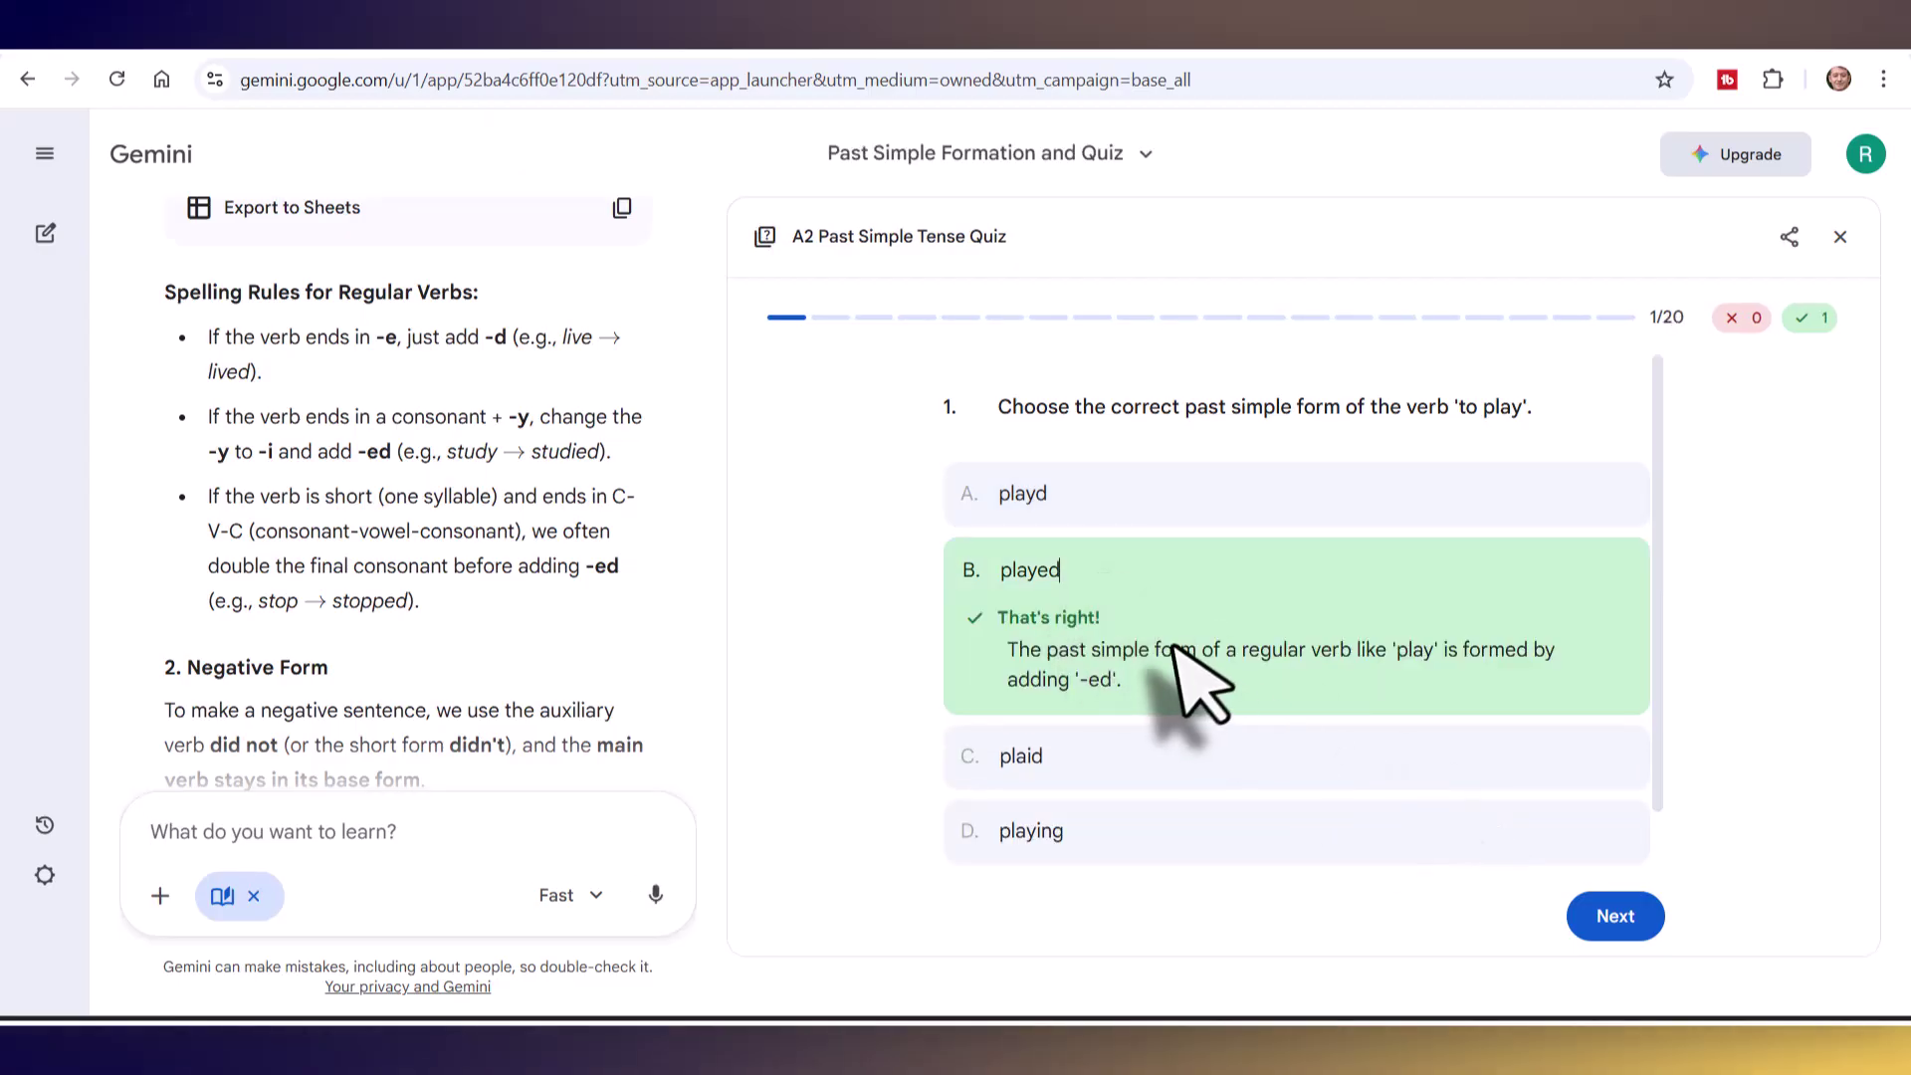
{"action": "left_click", "coordinate": [1604, 913]}
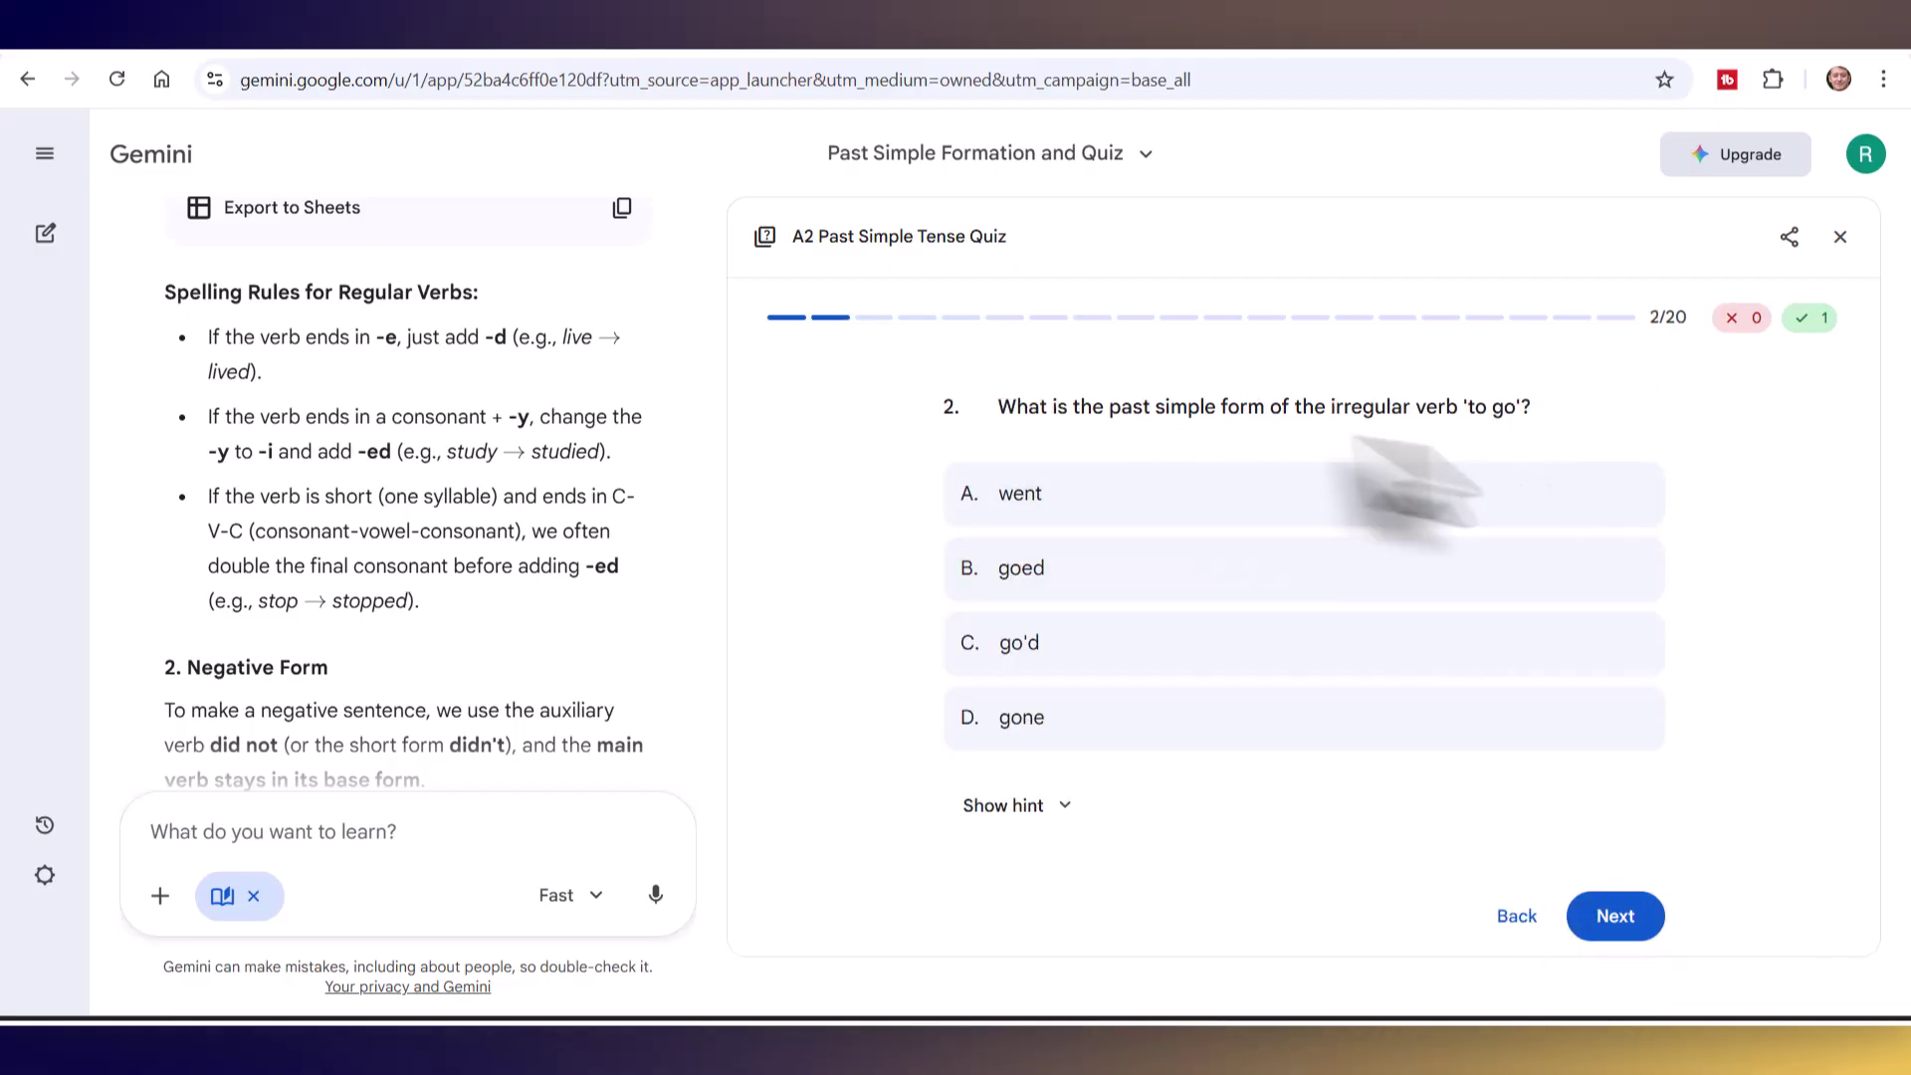
{"action": "left_click", "coordinate": [1040, 499]}
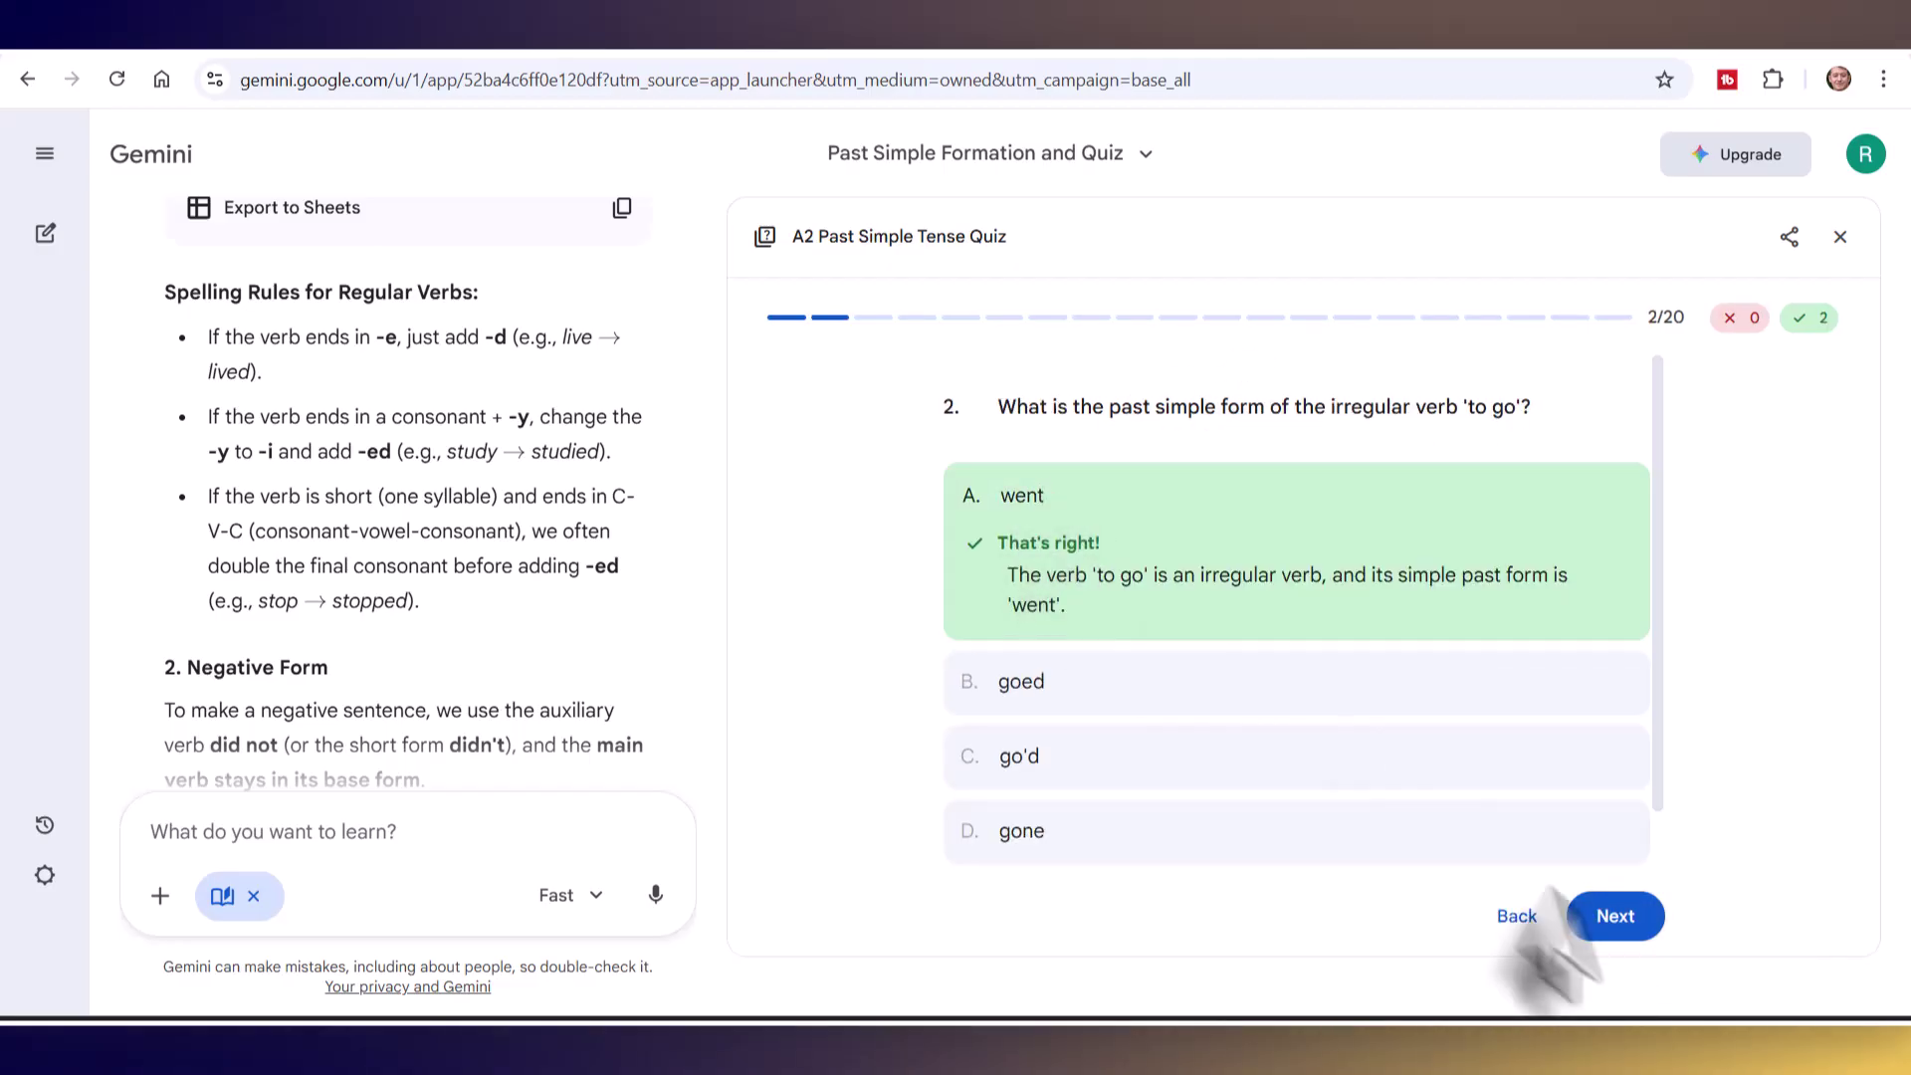
{"action": "left_click", "coordinate": [1617, 918]}
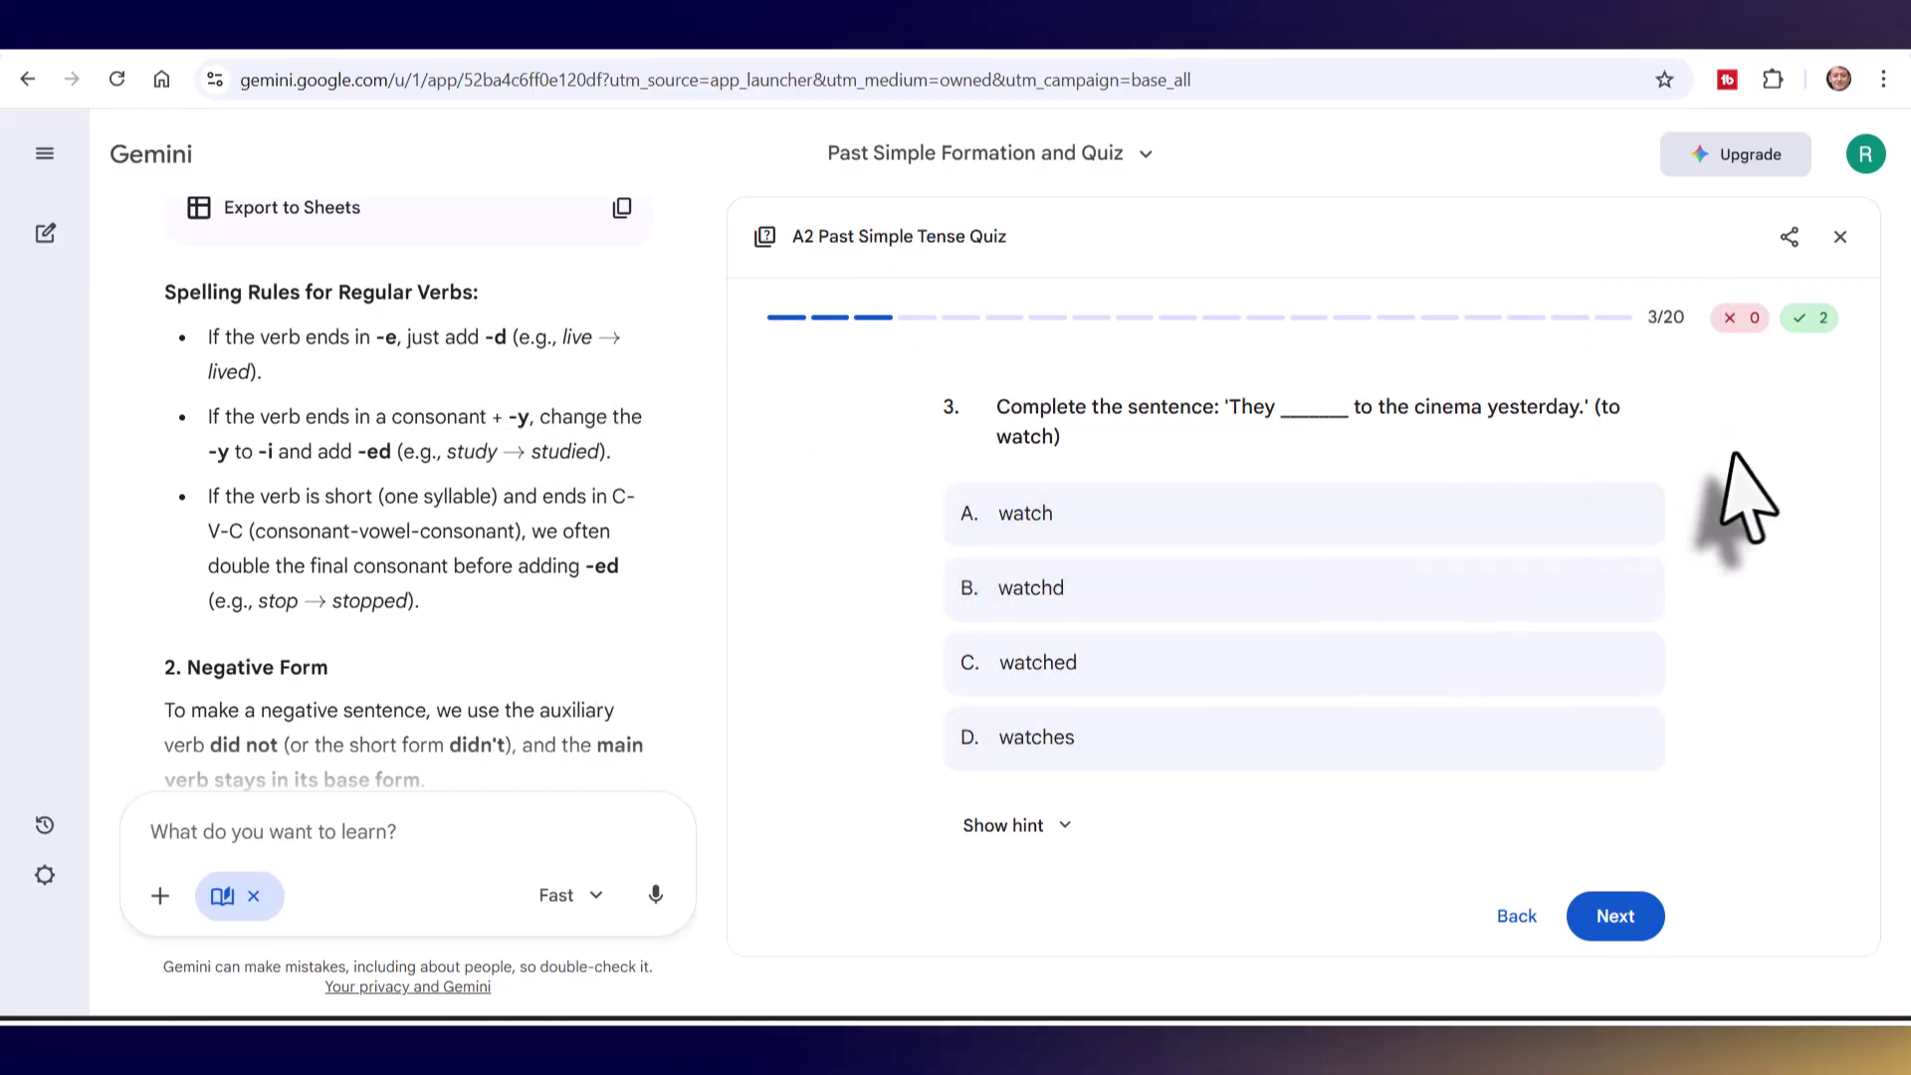
{"action": "left_click", "coordinate": [1789, 237]}
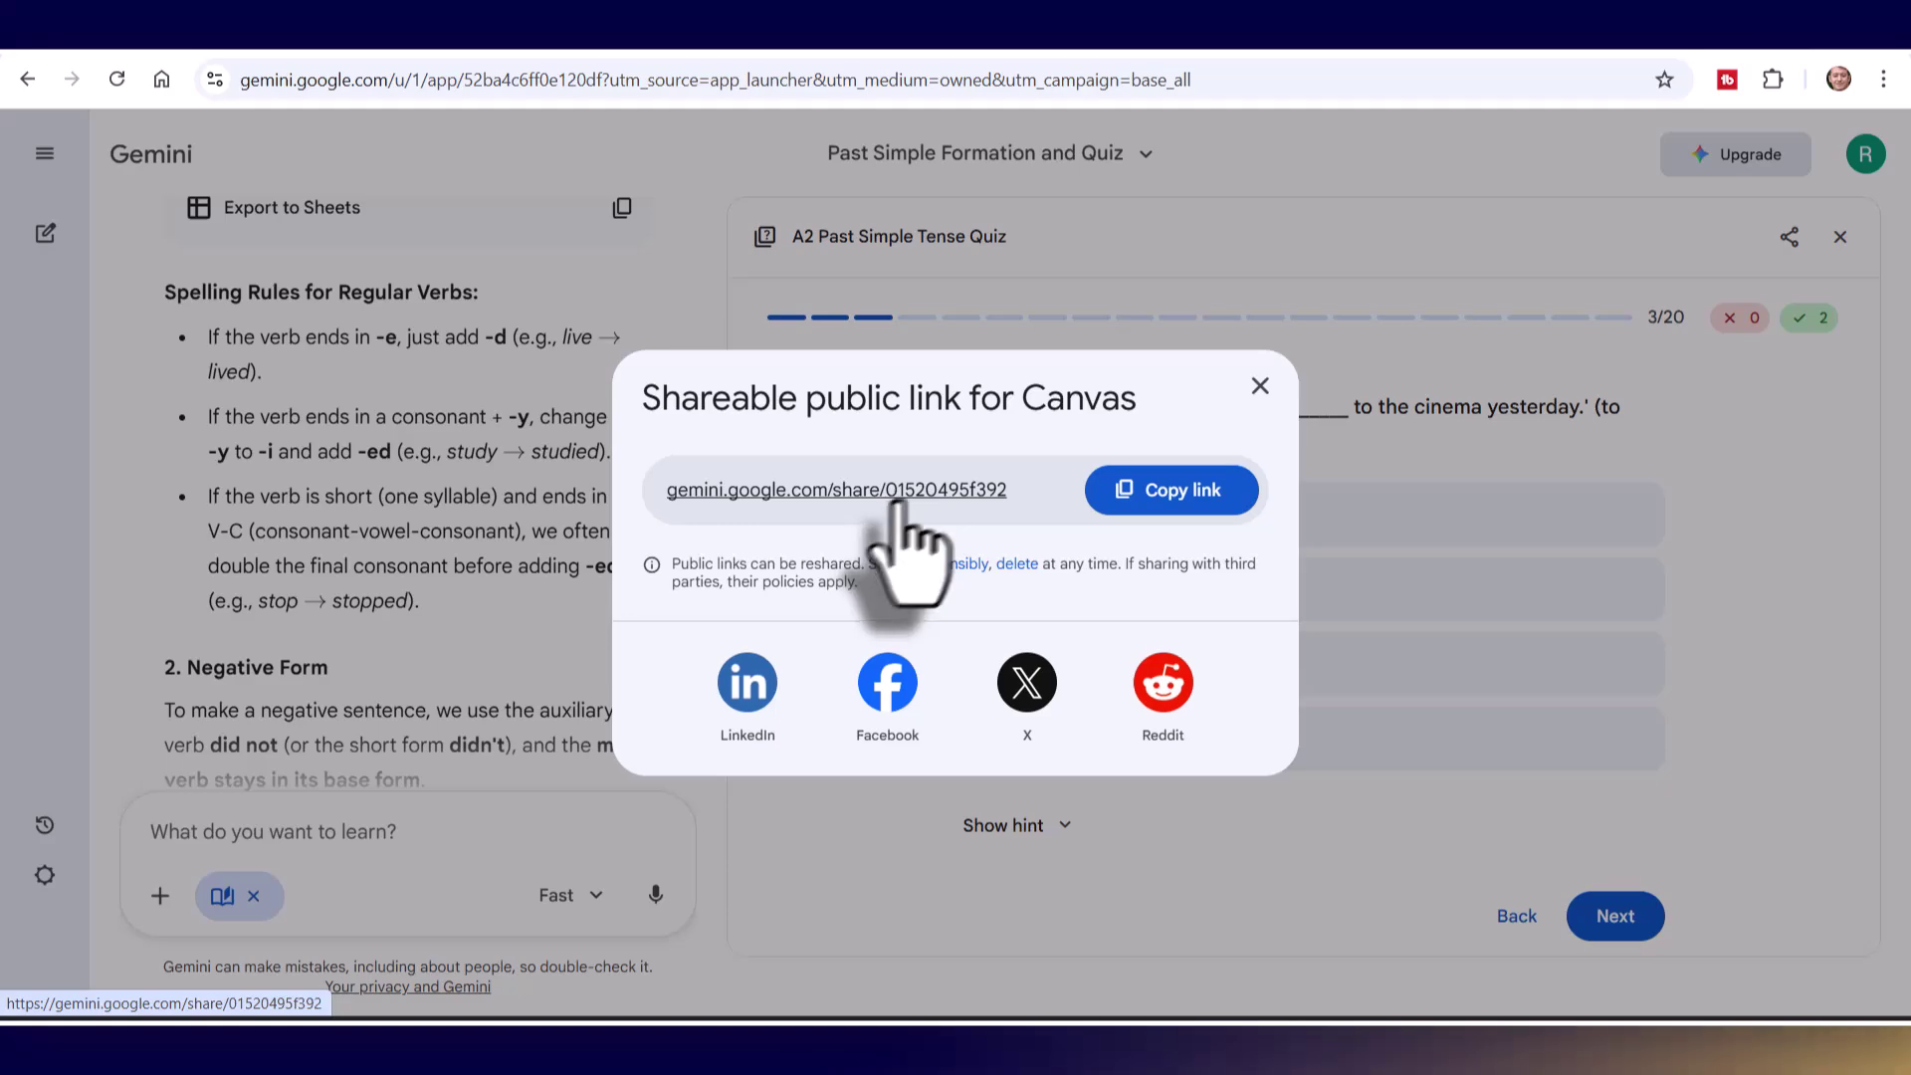
- Dismiss the share link dialog and close the quiz panel
{"action": "left_click", "coordinate": [1260, 385]}
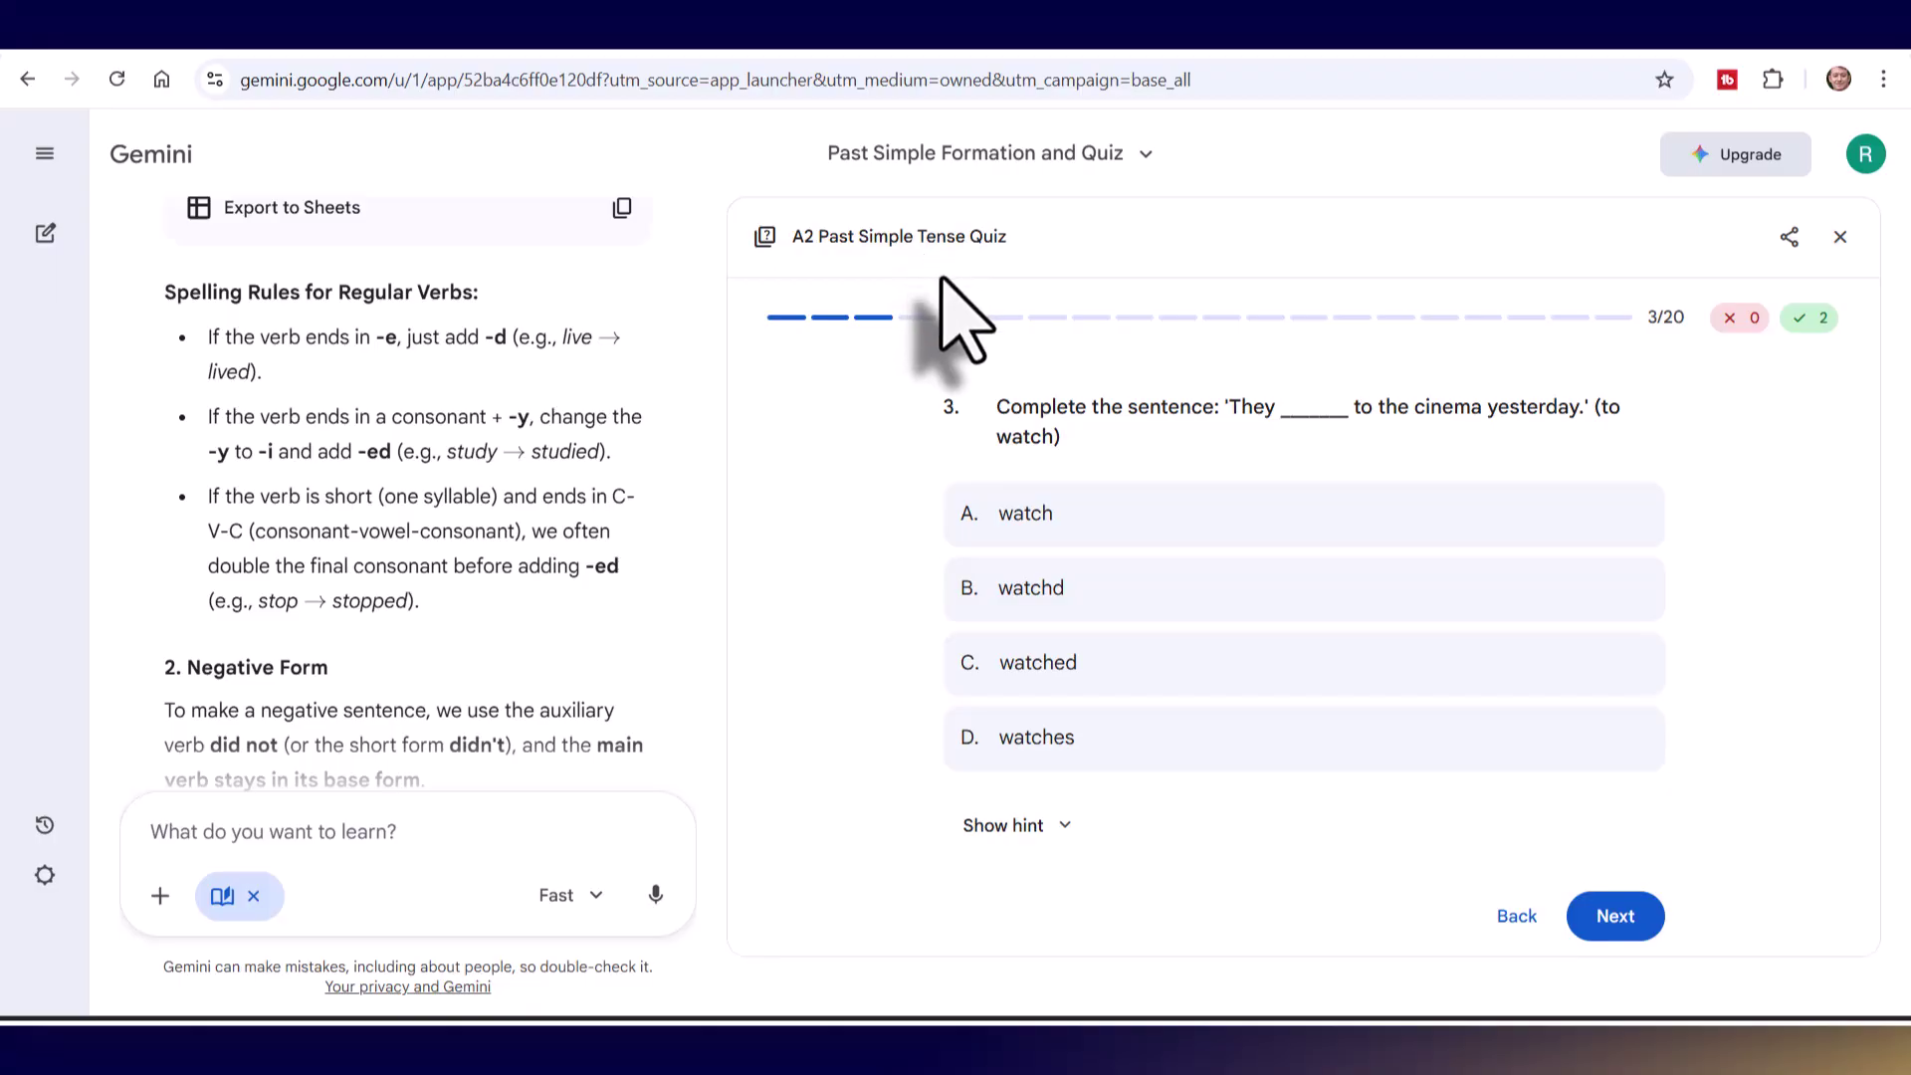
{"action": "left_click", "coordinate": [1840, 239]}
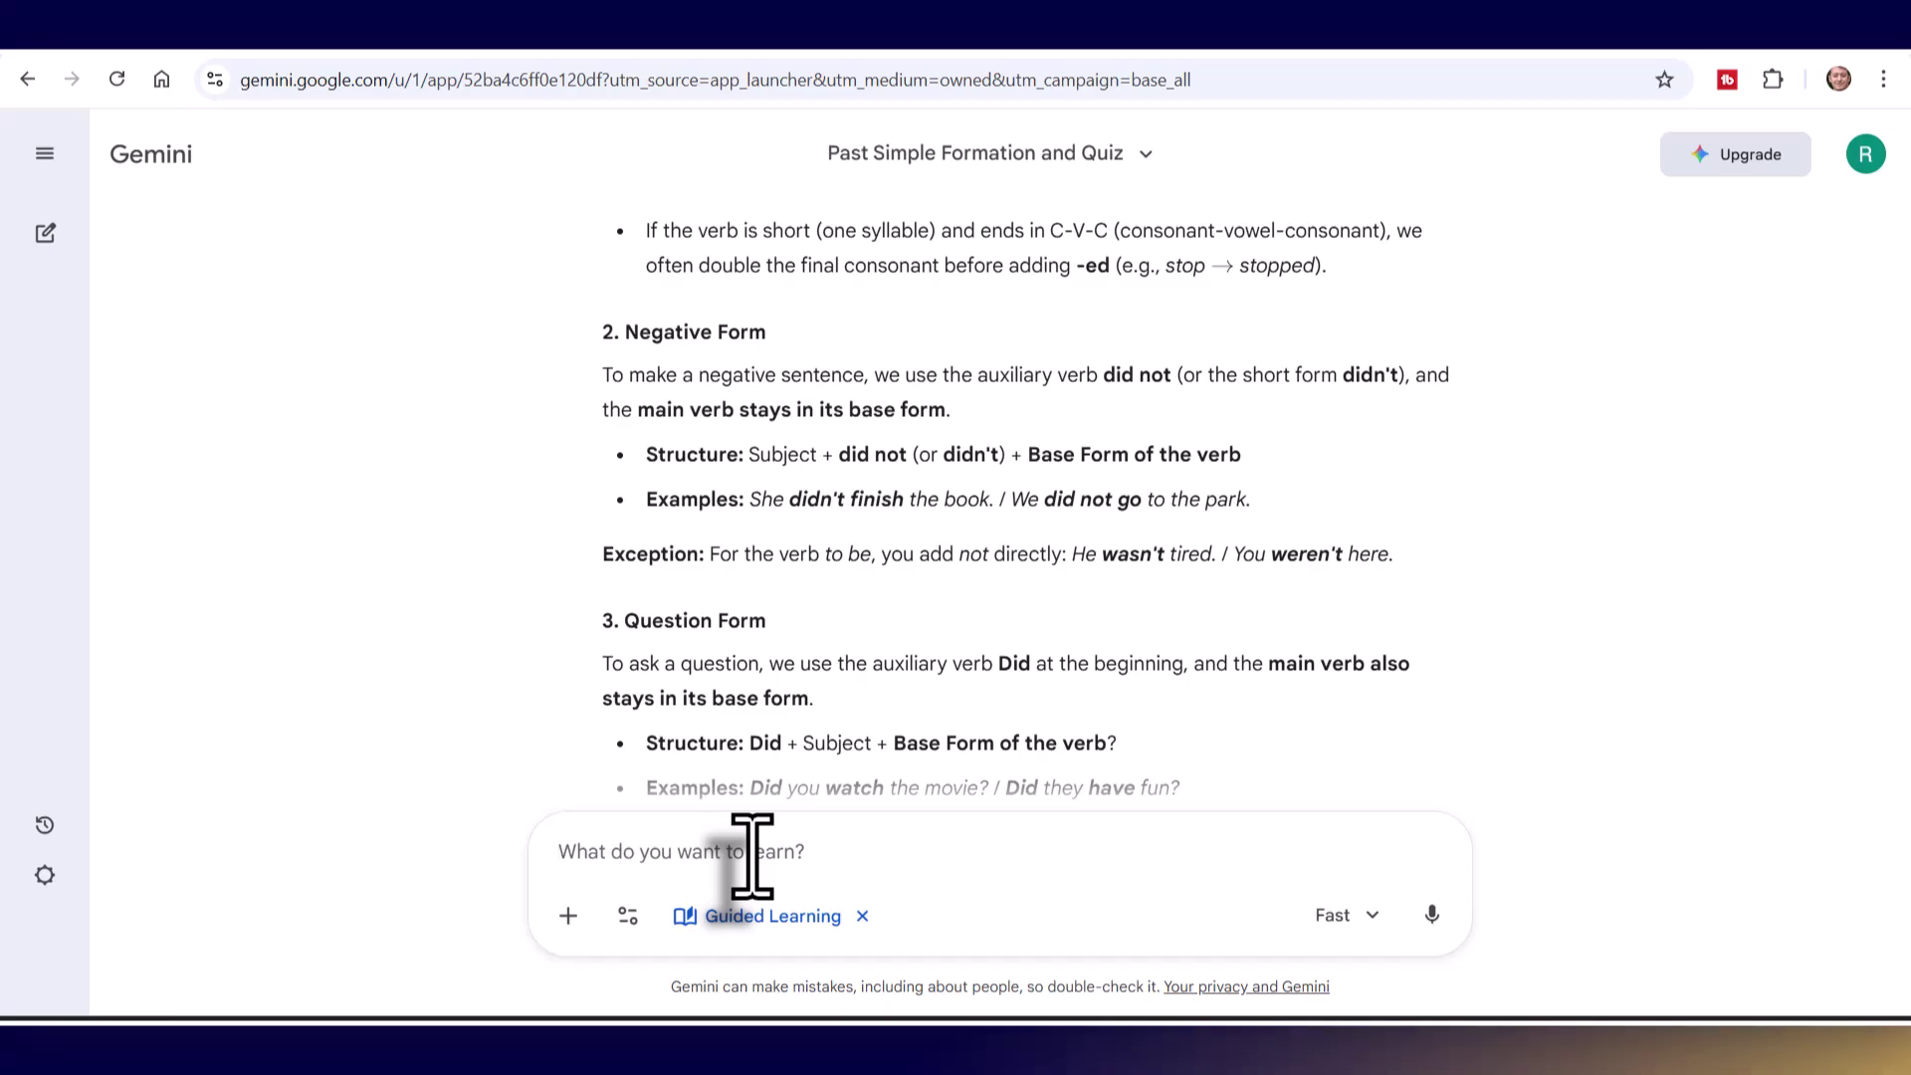
- Request an A2 past-tense sports text with highlighted verbs and read the resulting 'A Saturday Workout'
{"action": "type", "text": "Can you make me a text in the past for a student of A2 in English. Can you highlight all the examples of the past simple in the text. Can you write the text about doing sports."}
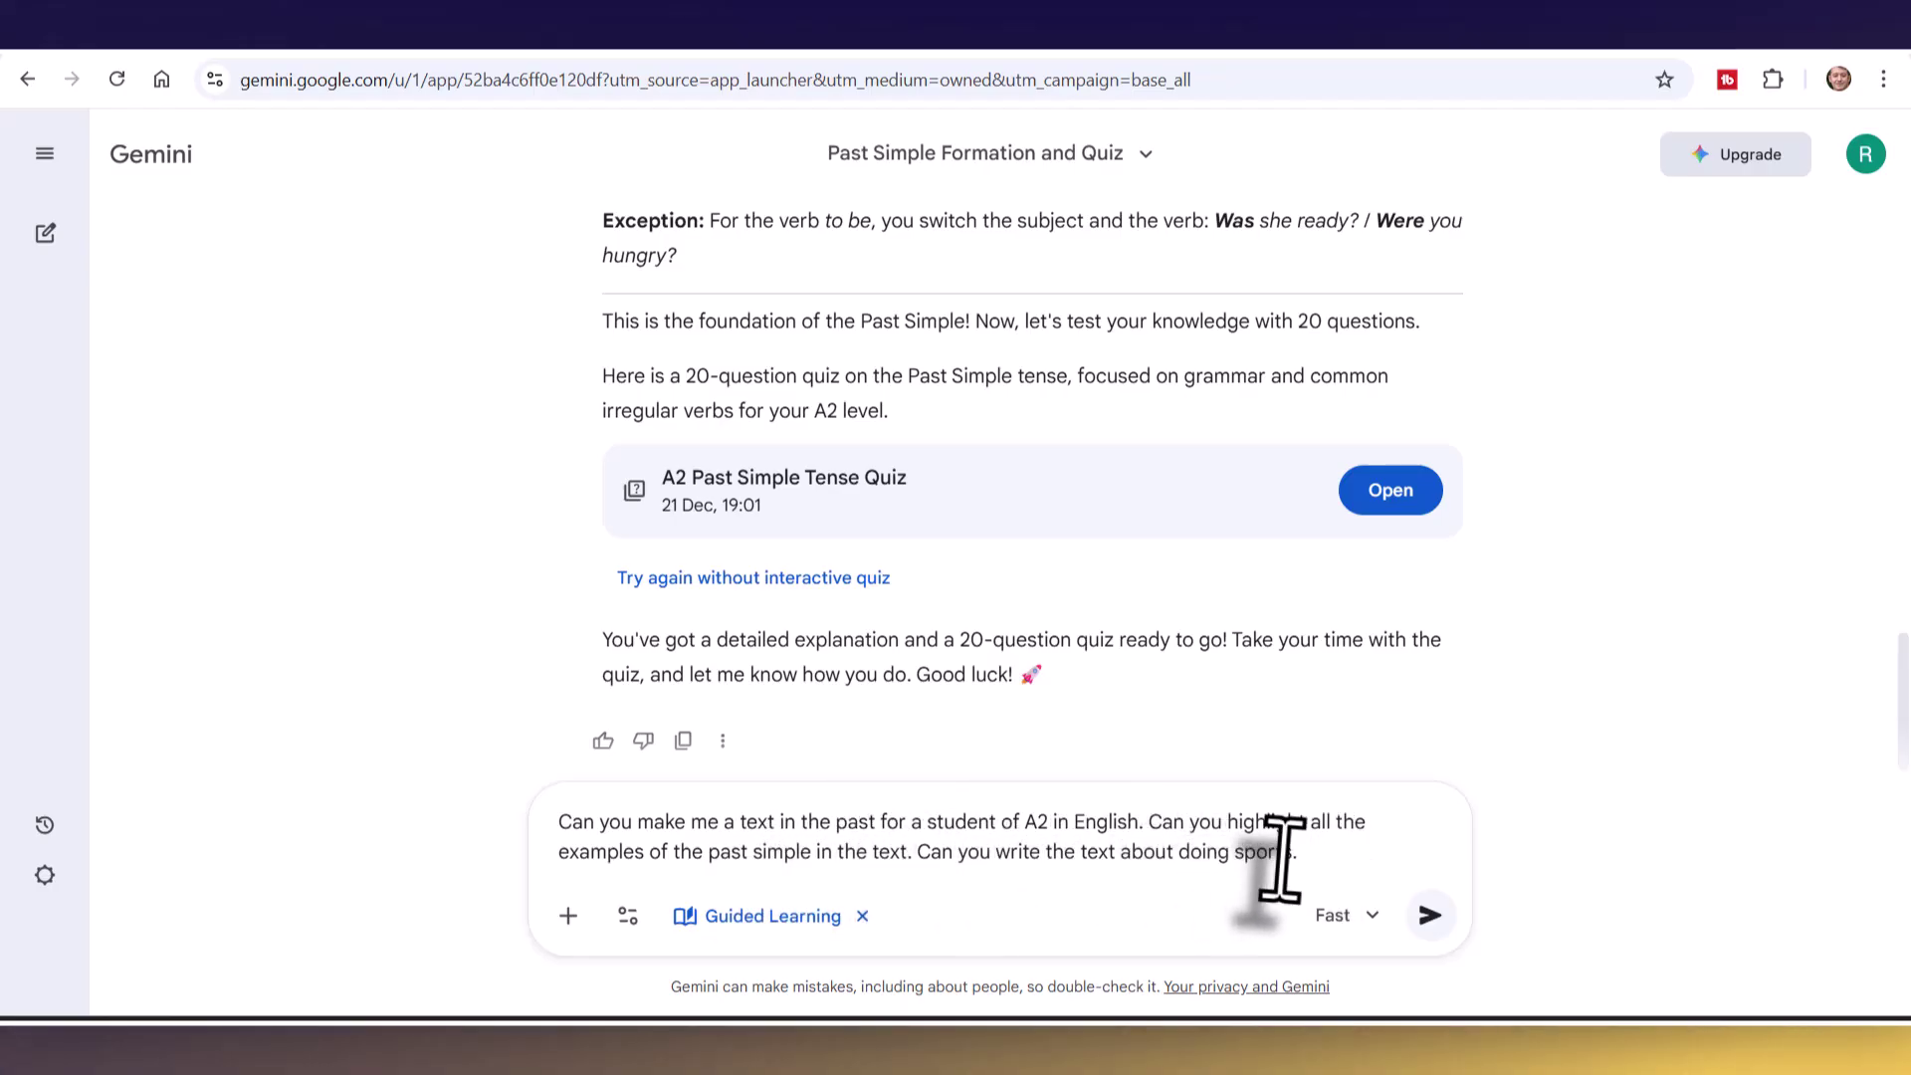
{"action": "left_click", "coordinate": [1430, 914]}
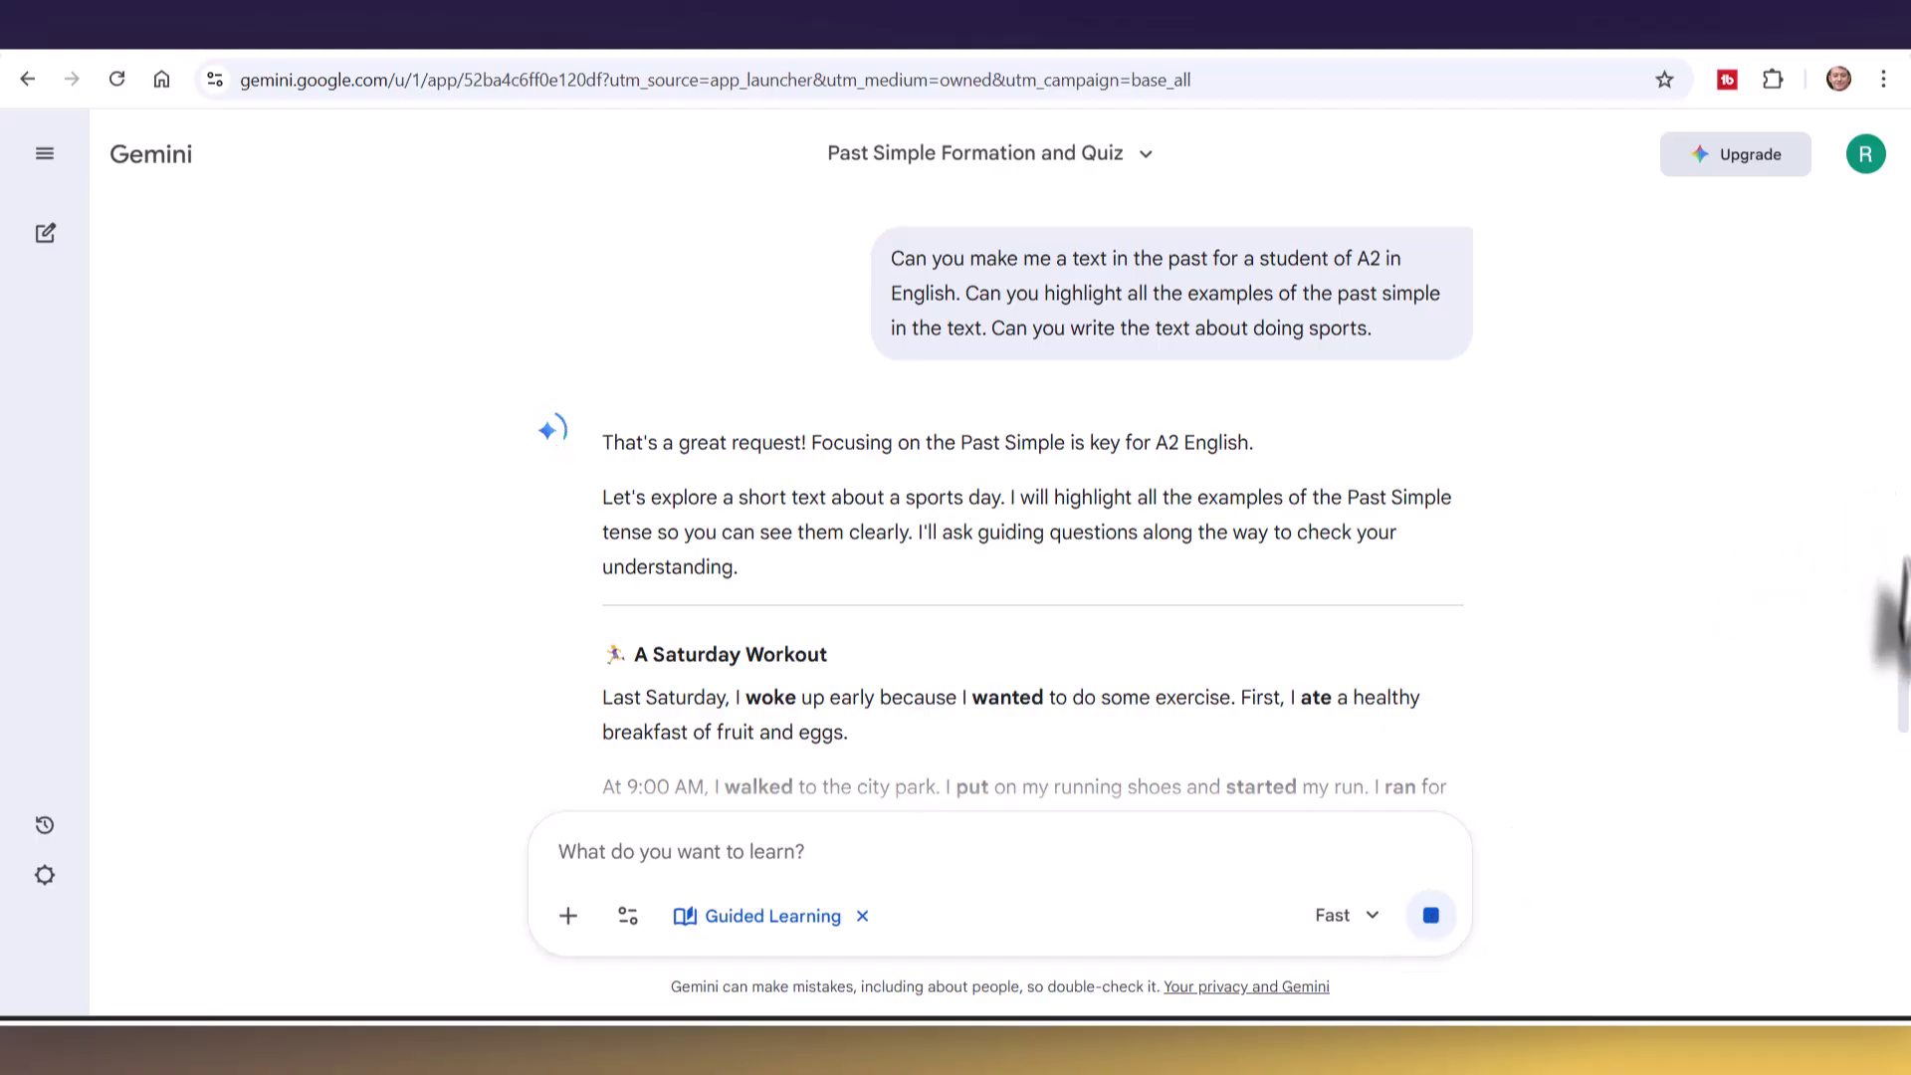
{"action": "scroll", "coordinate": [1902, 652], "scroll_direction": "down", "scroll_amount": 2}
{"action": "scroll", "coordinate": [1896, 707], "scroll_direction": "down", "scroll_amount": 2}
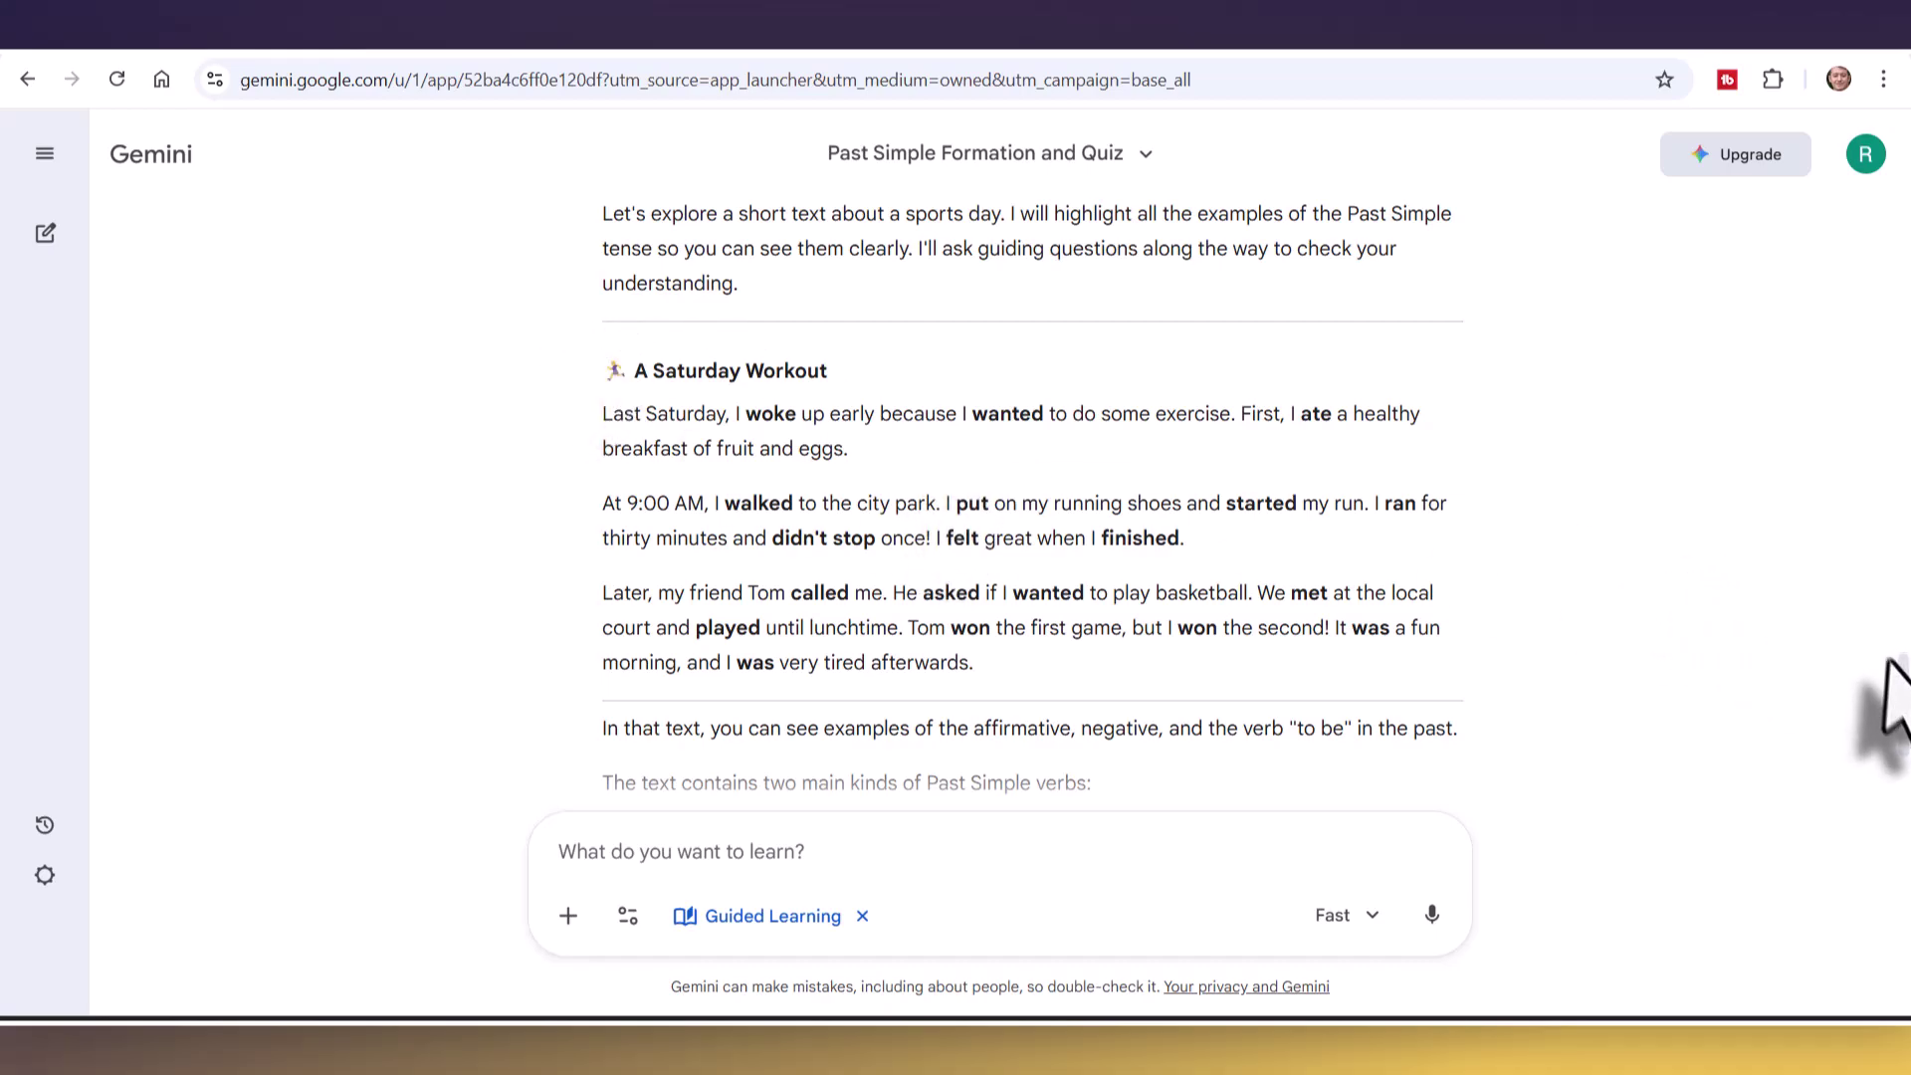
{"action": "scroll", "coordinate": [1889, 697], "scroll_direction": "down", "scroll_amount": 3}
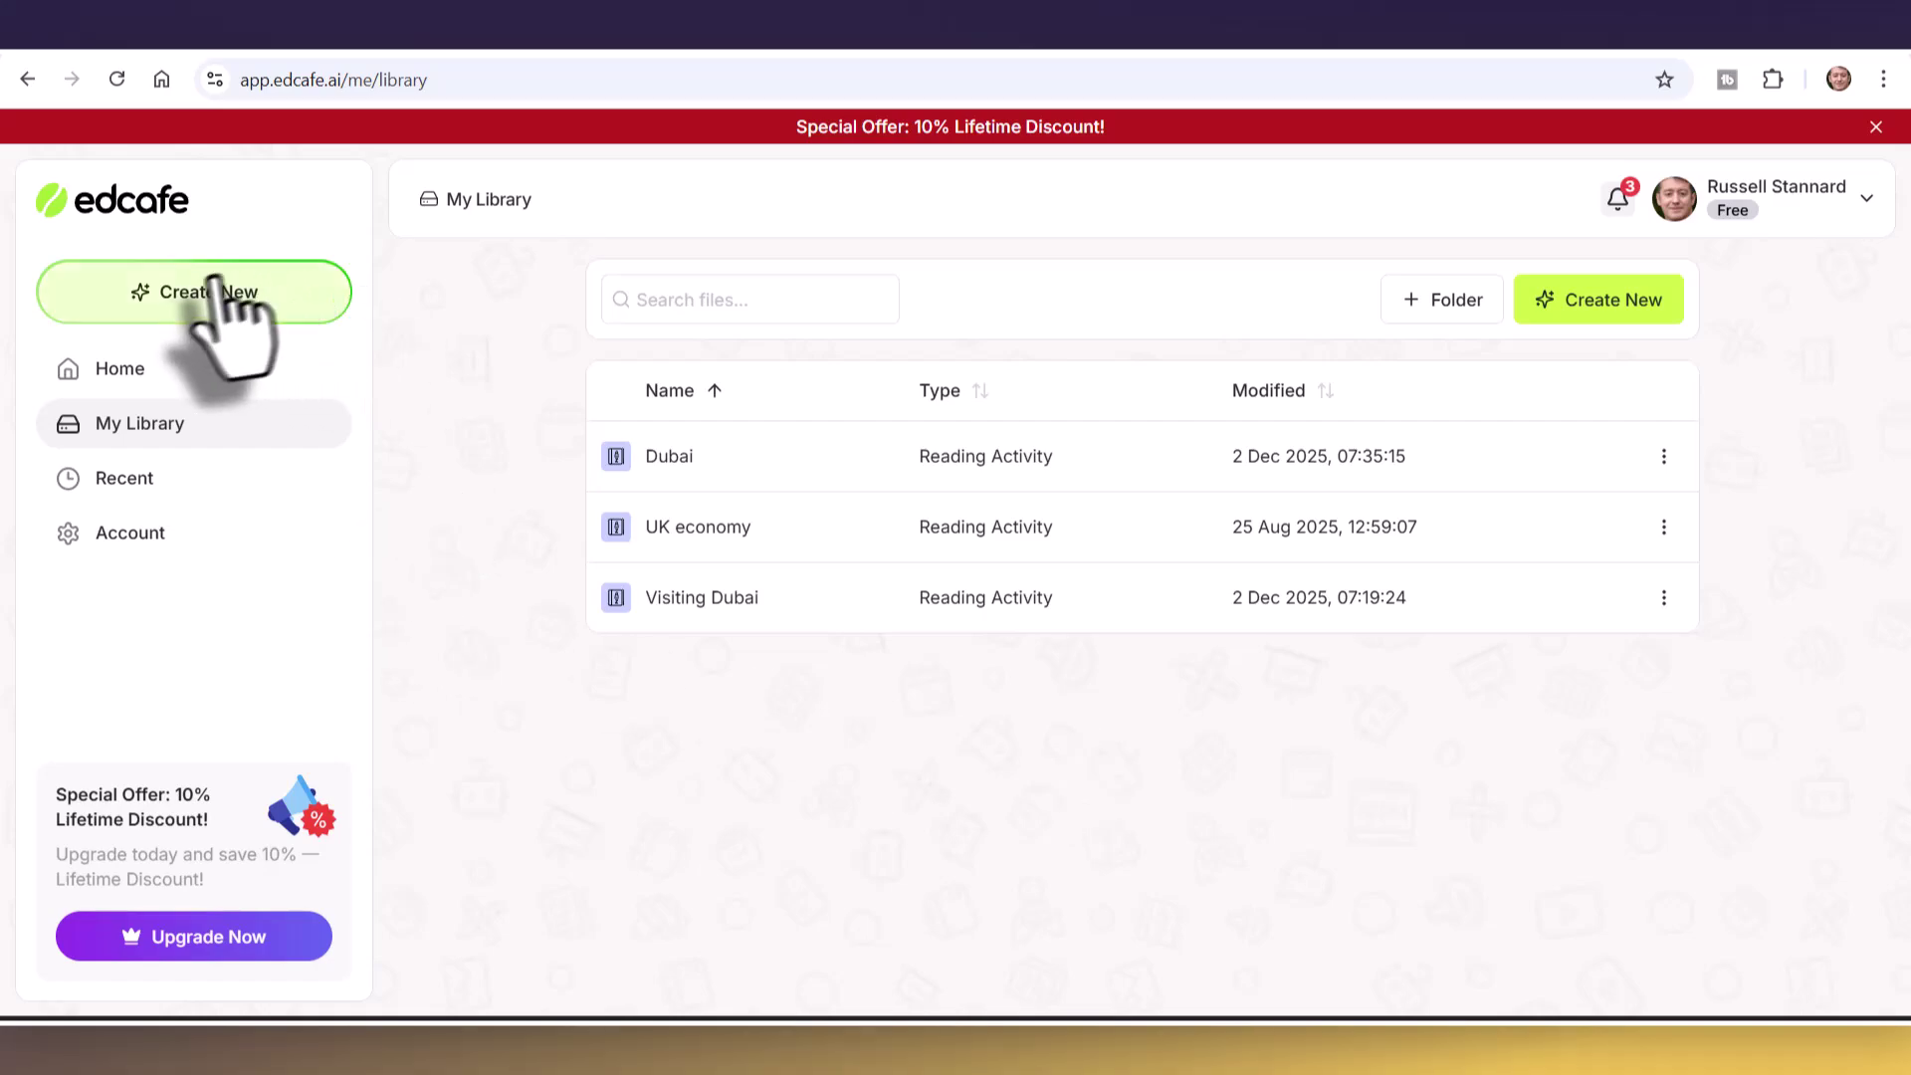
- Bring up edcafe's Create New dialog from the left sidebar
{"action": "left_click", "coordinate": [195, 299]}
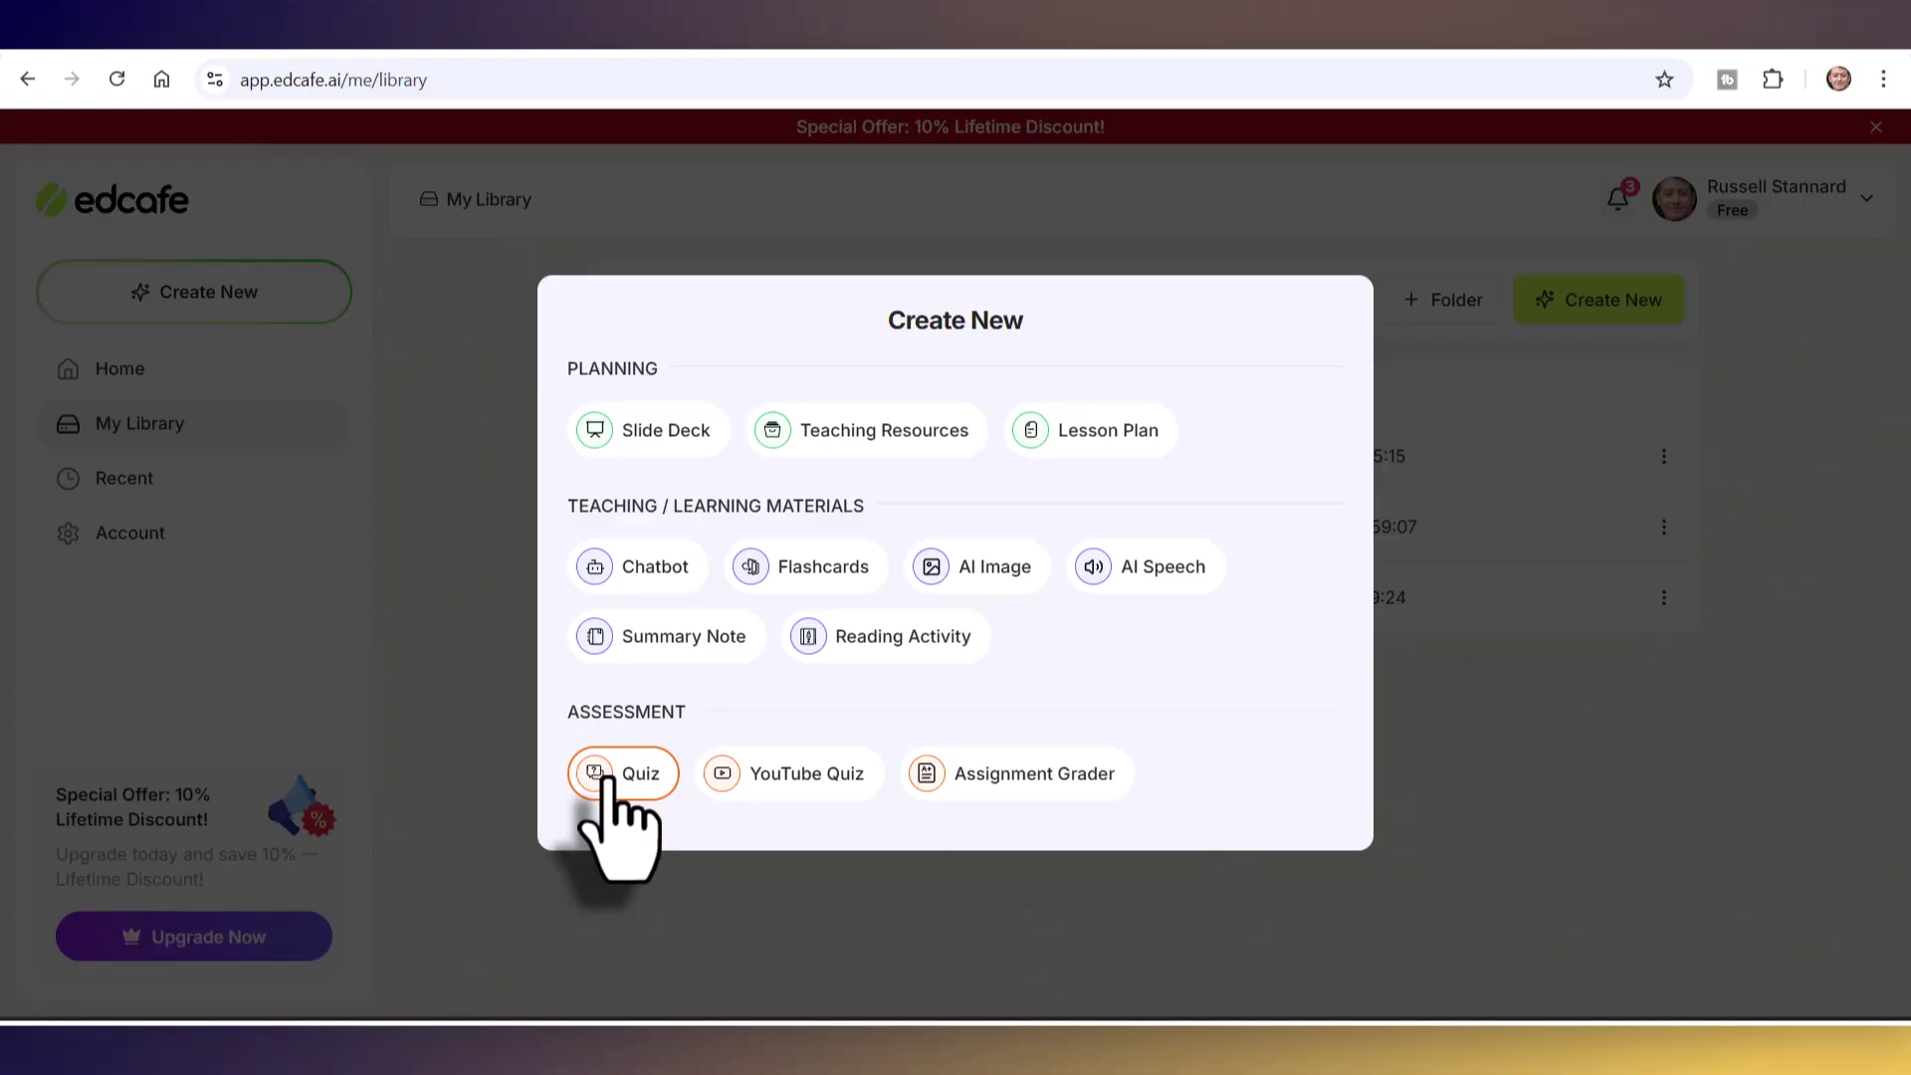
- Start a Reading Activity, trying the text and vocabulary sources before returning to topic-based
{"action": "left_click", "coordinate": [877, 640]}
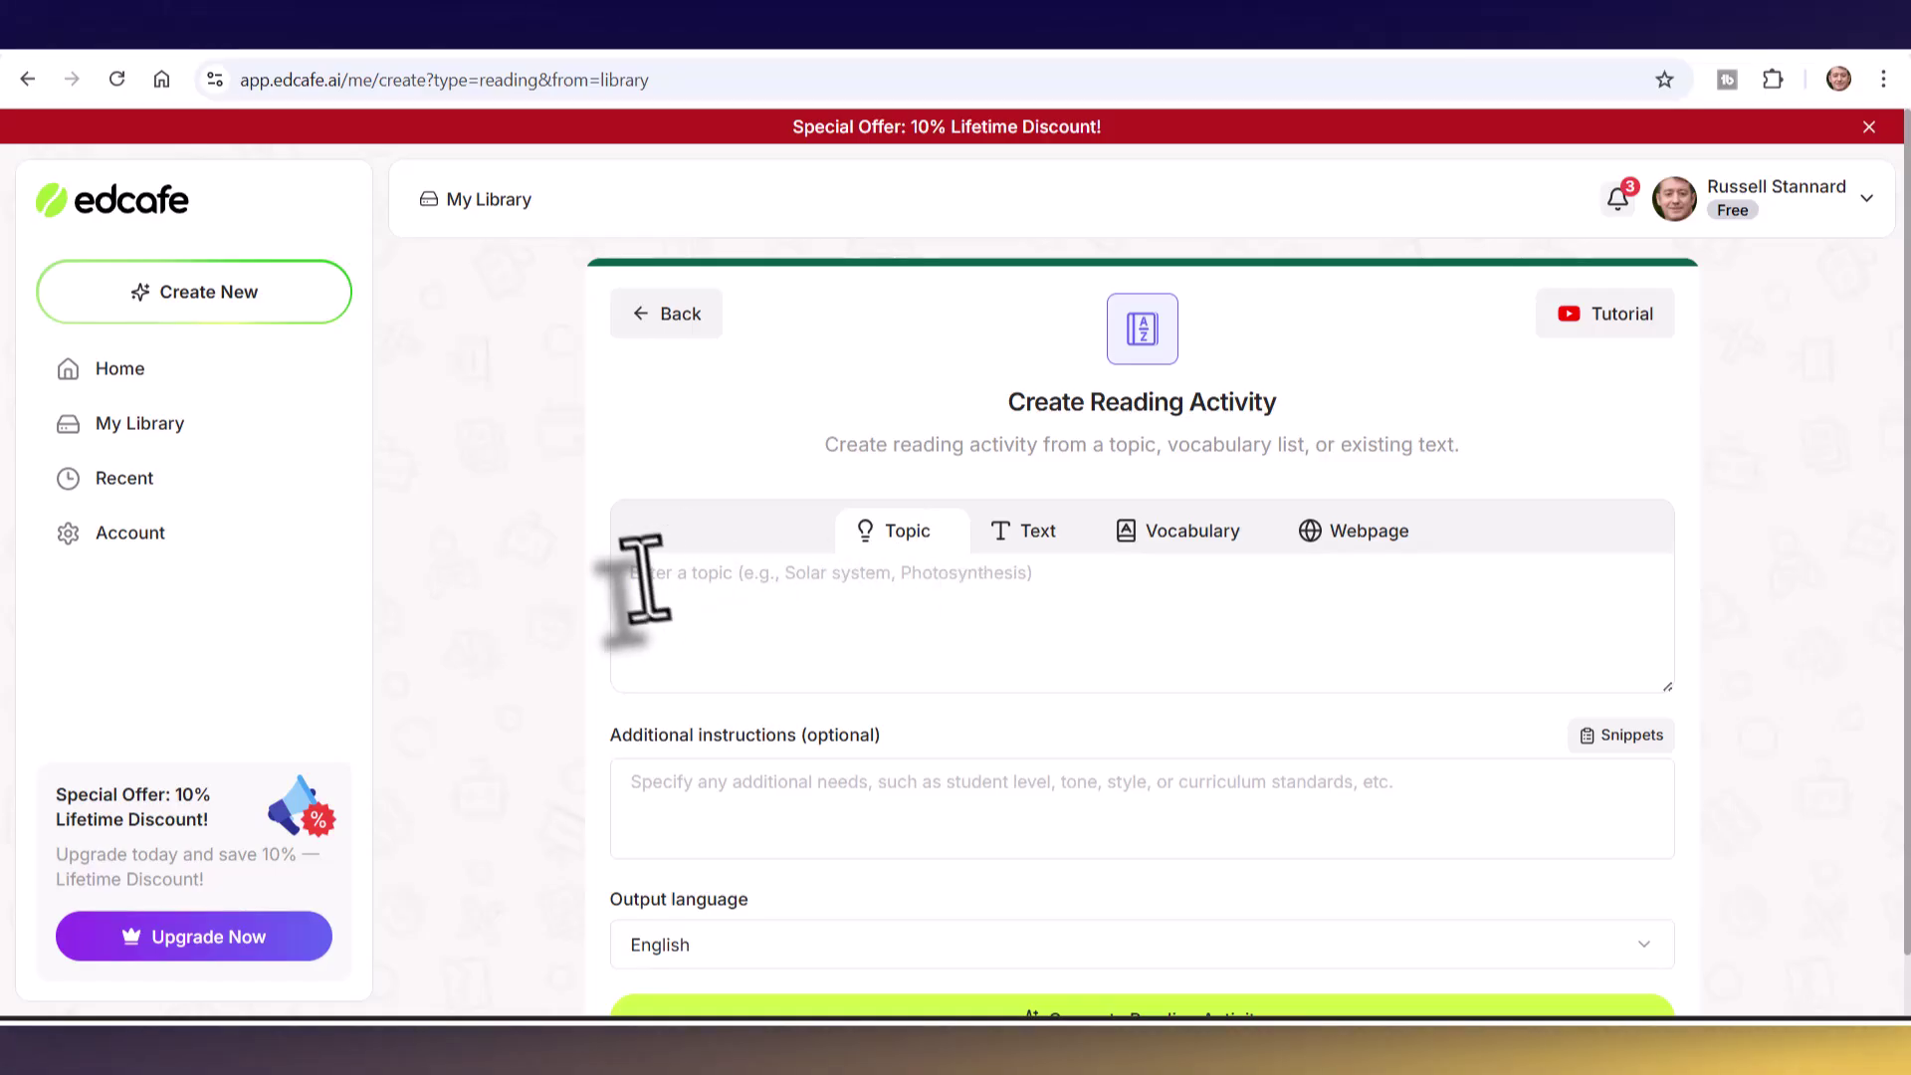
{"action": "left_click", "coordinate": [1087, 611]}
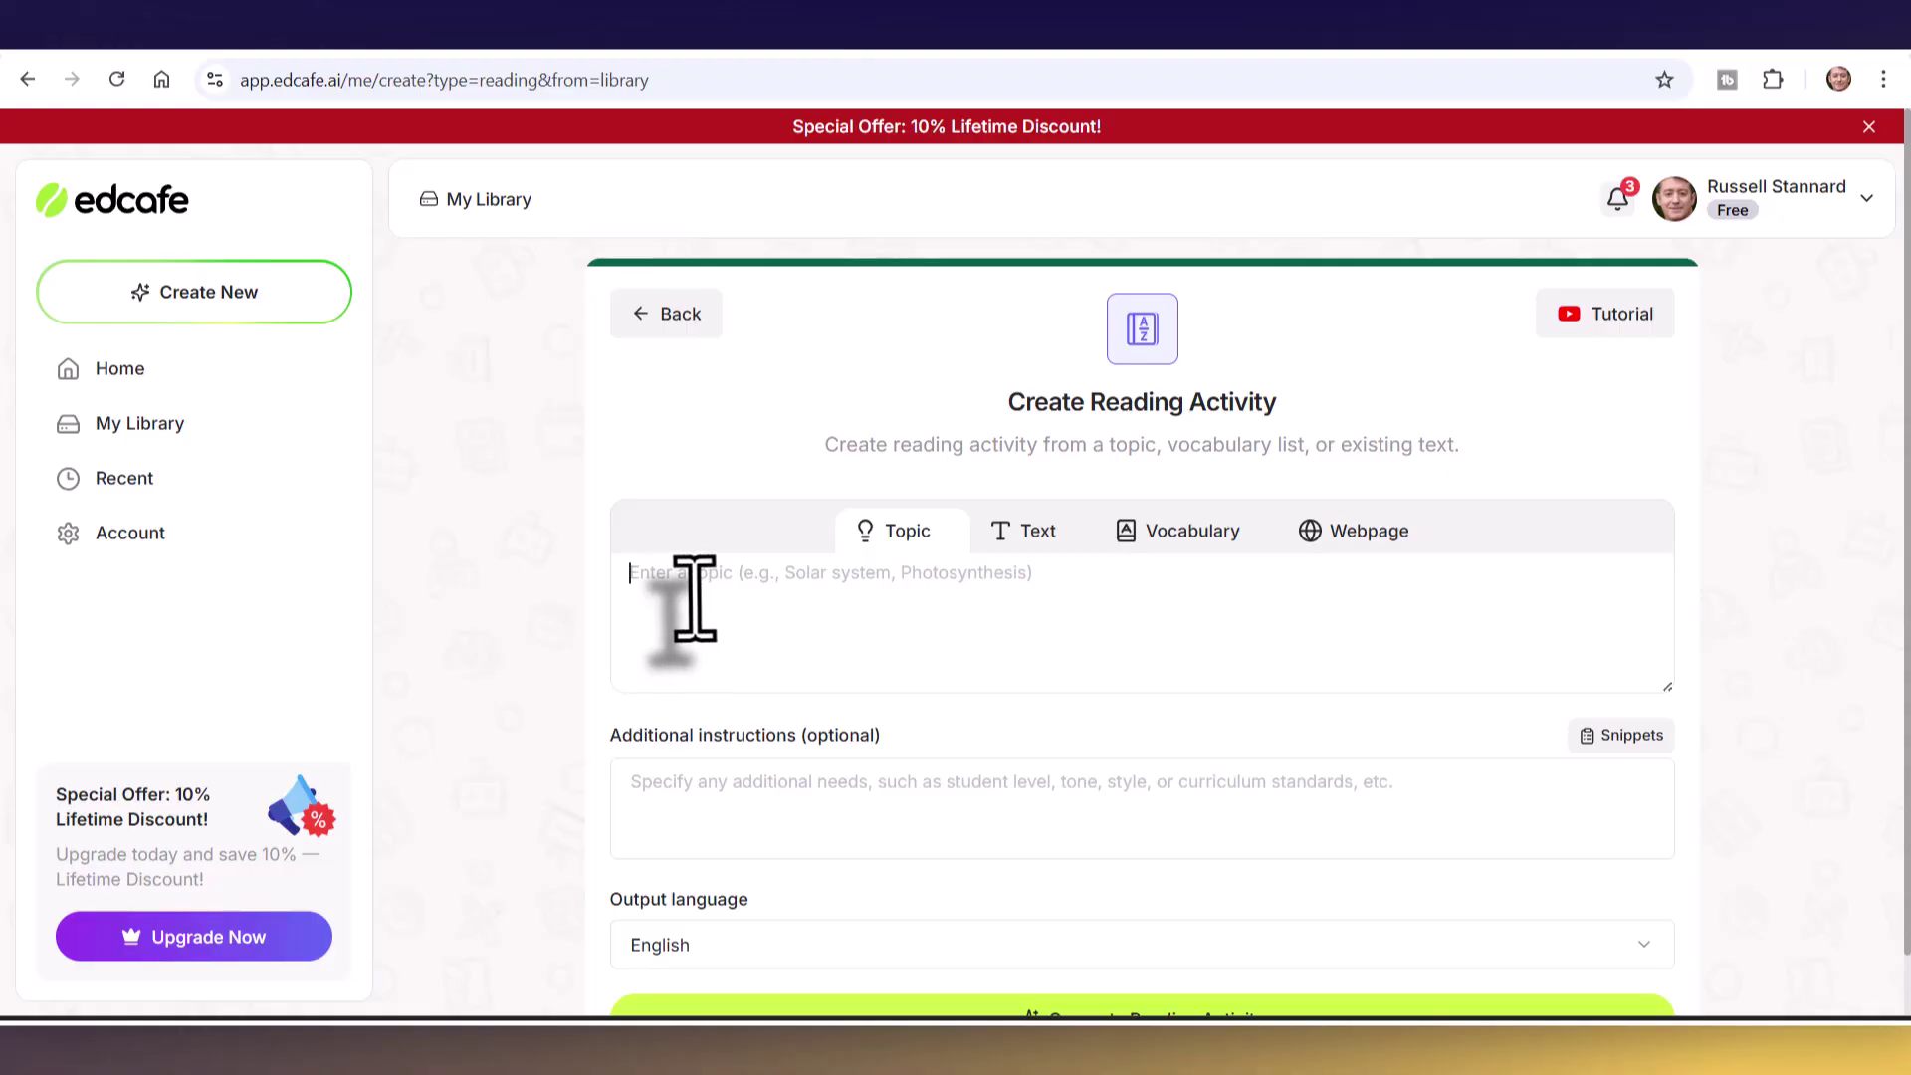
{"action": "left_click", "coordinate": [1026, 548]}
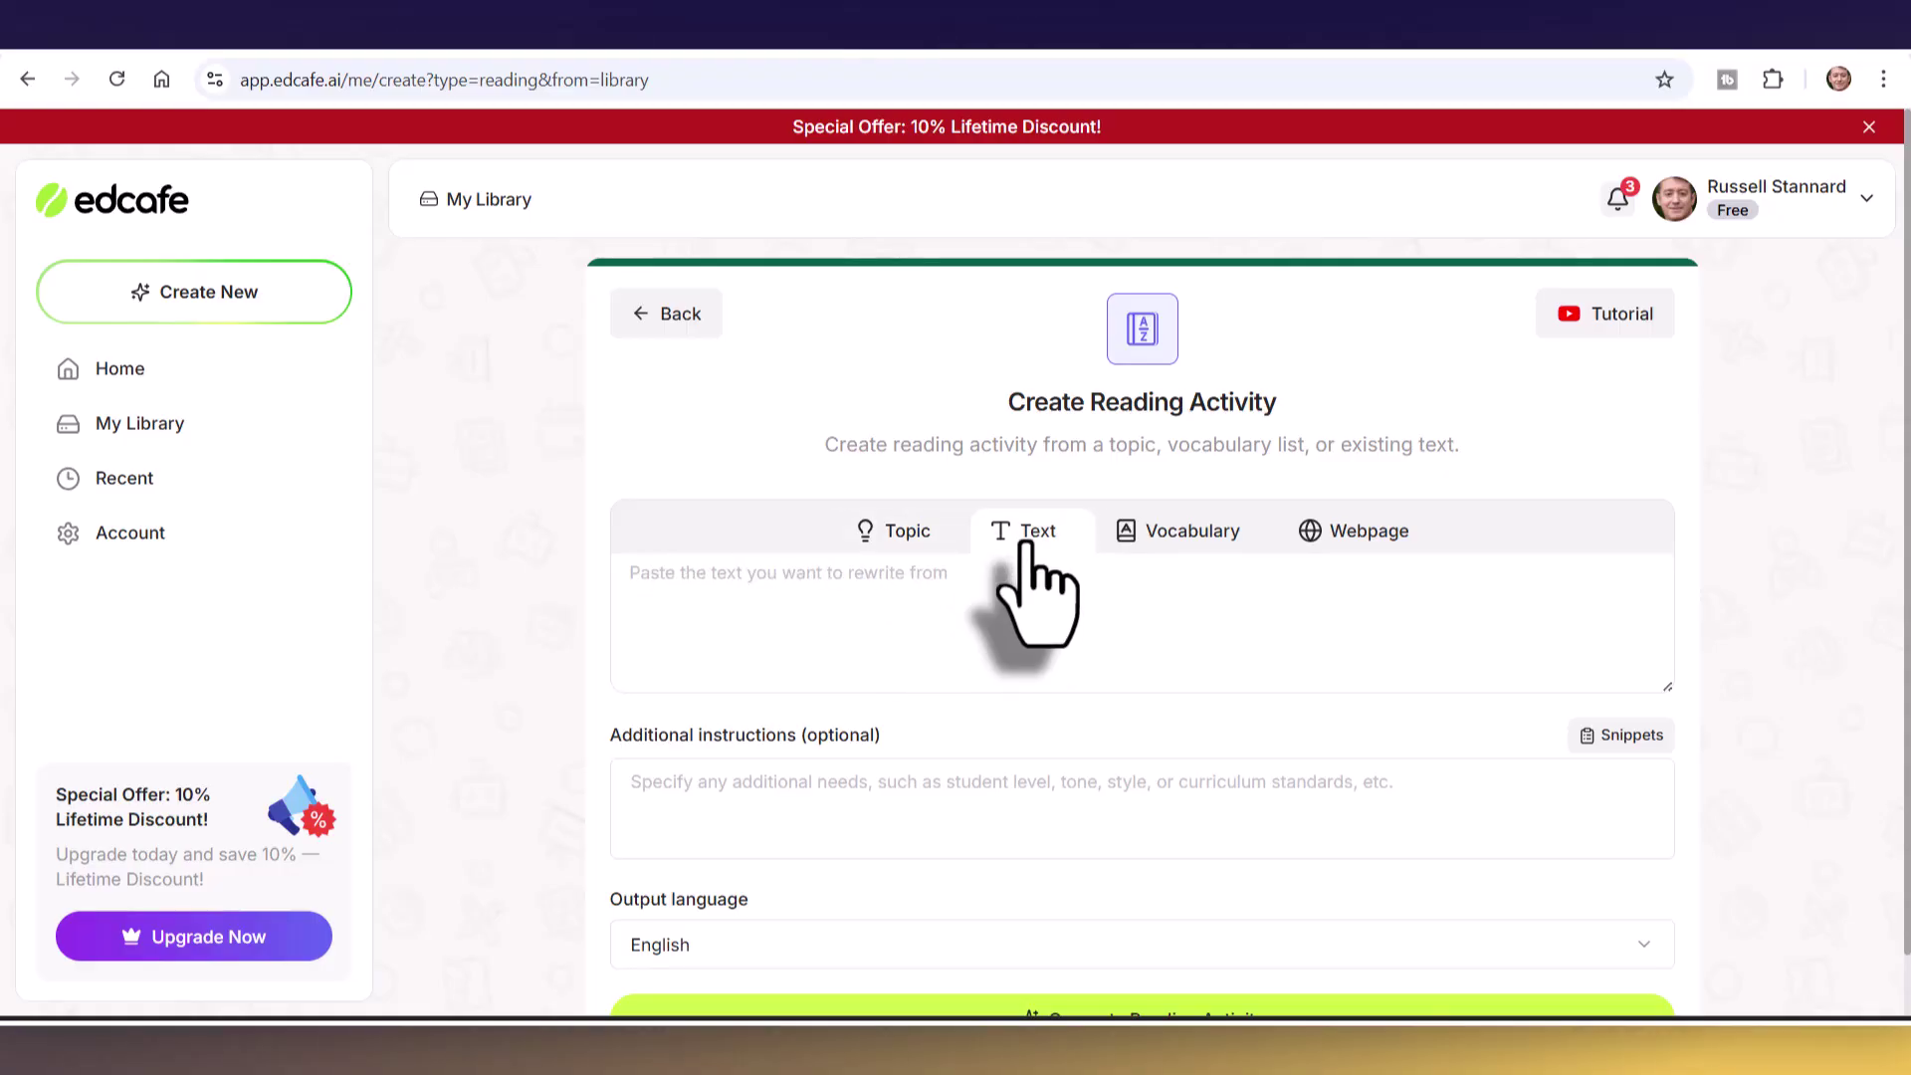
{"action": "left_click", "coordinate": [1194, 545]}
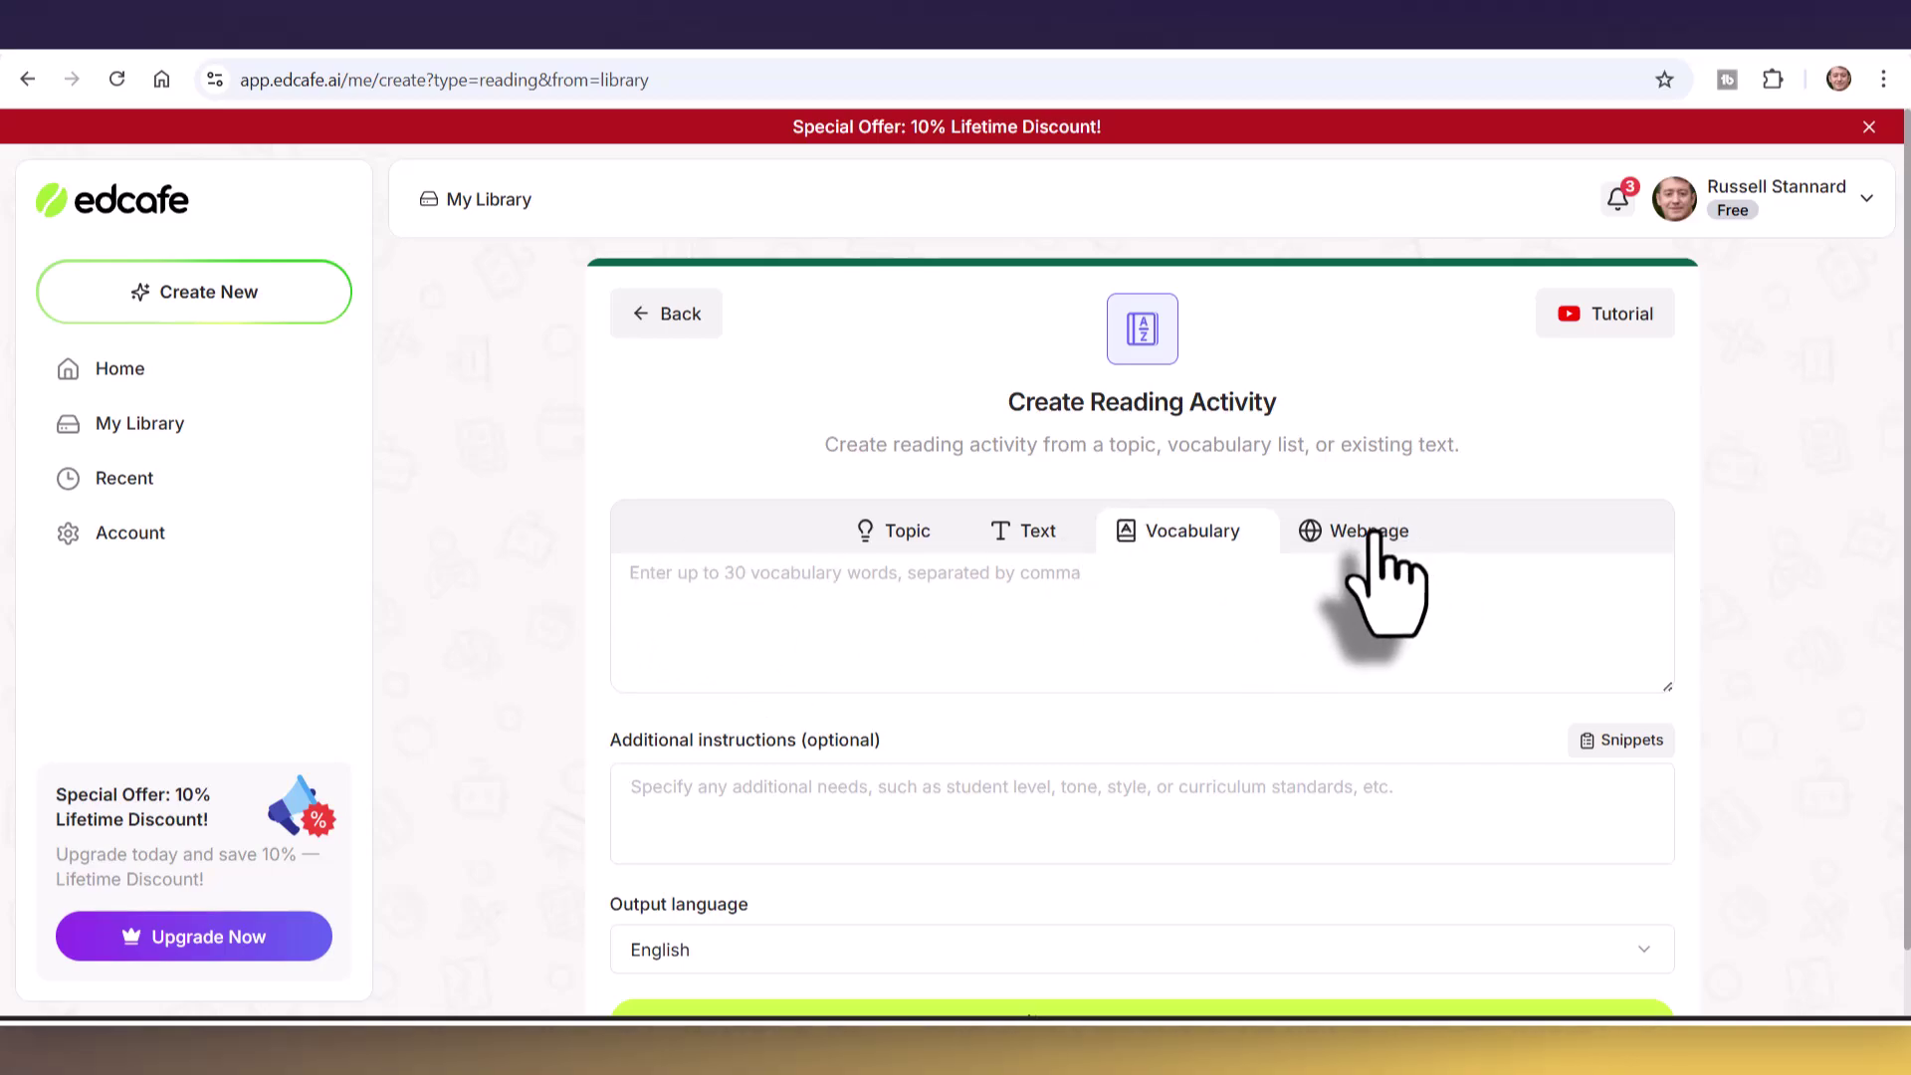
{"action": "left_click", "coordinate": [907, 538]}
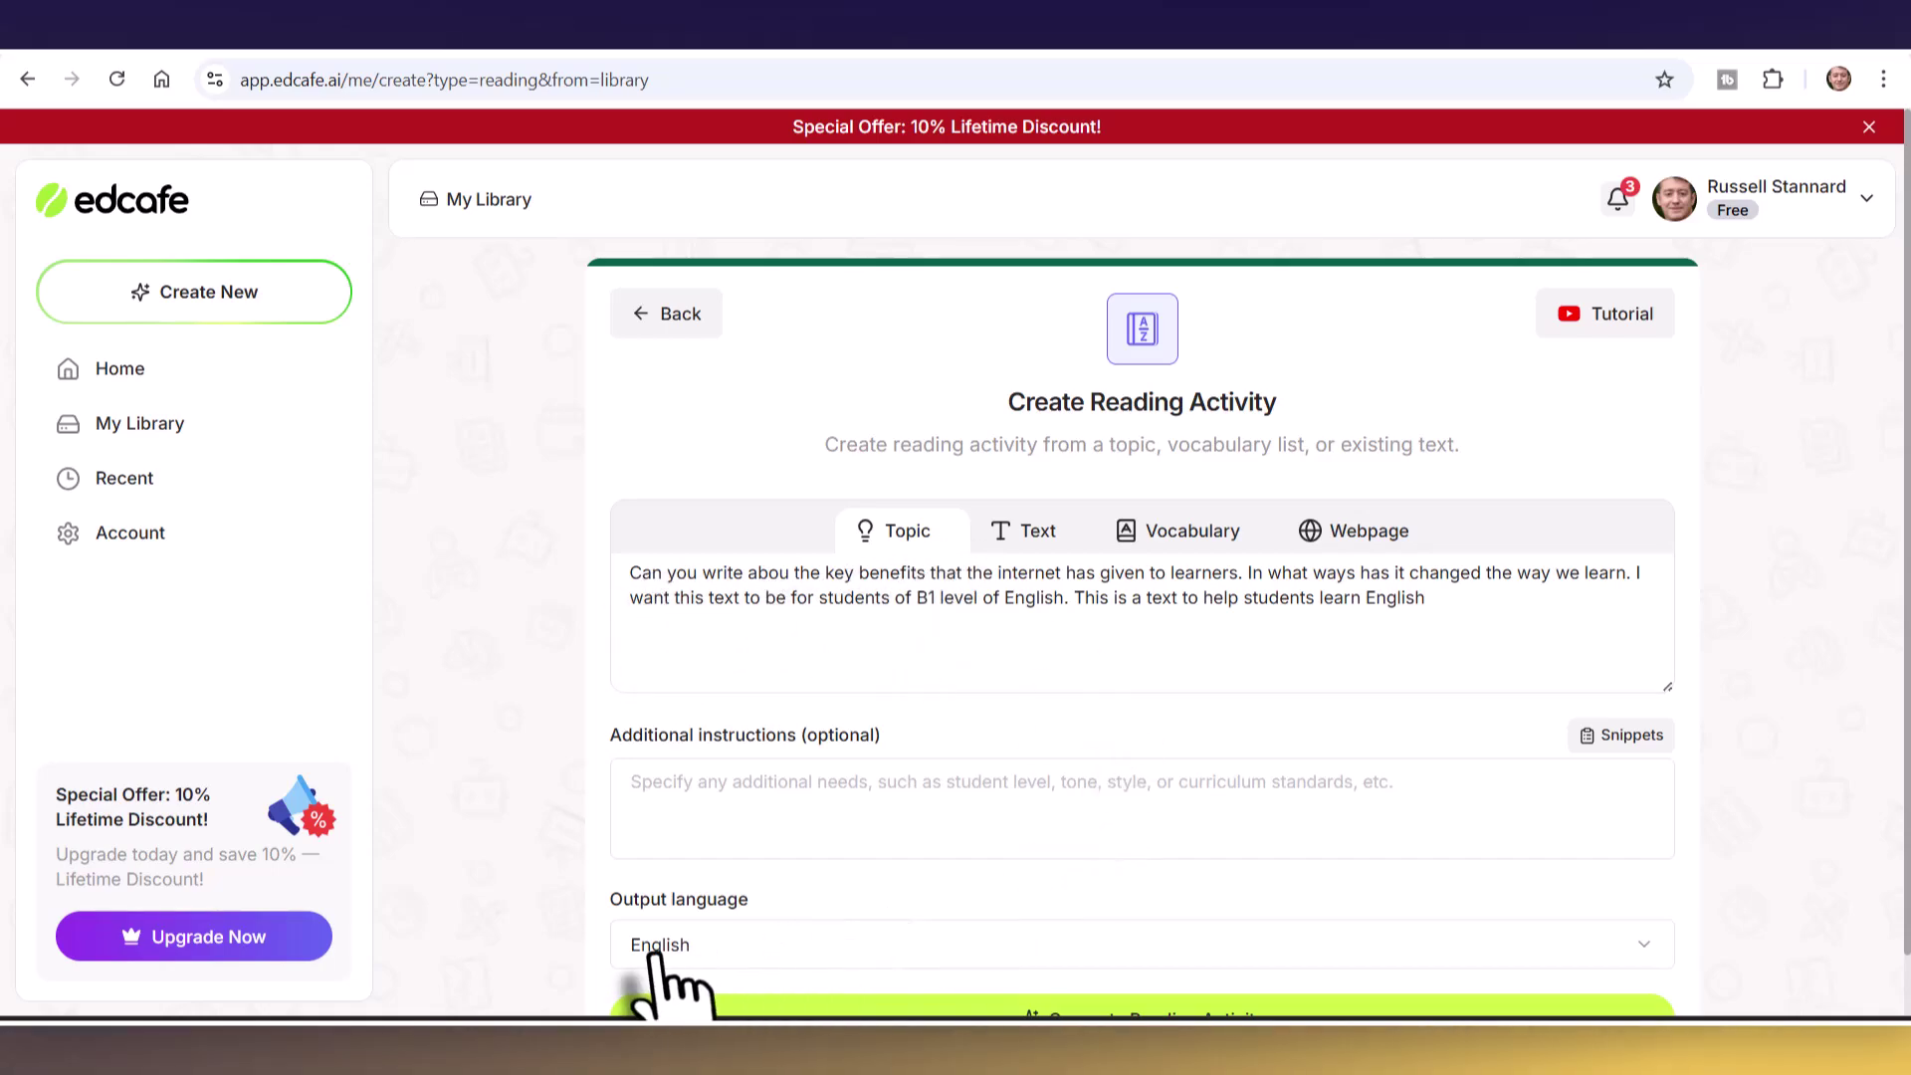
- Keep English as the reading activity's output language
{"action": "left_click", "coordinate": [1640, 950]}
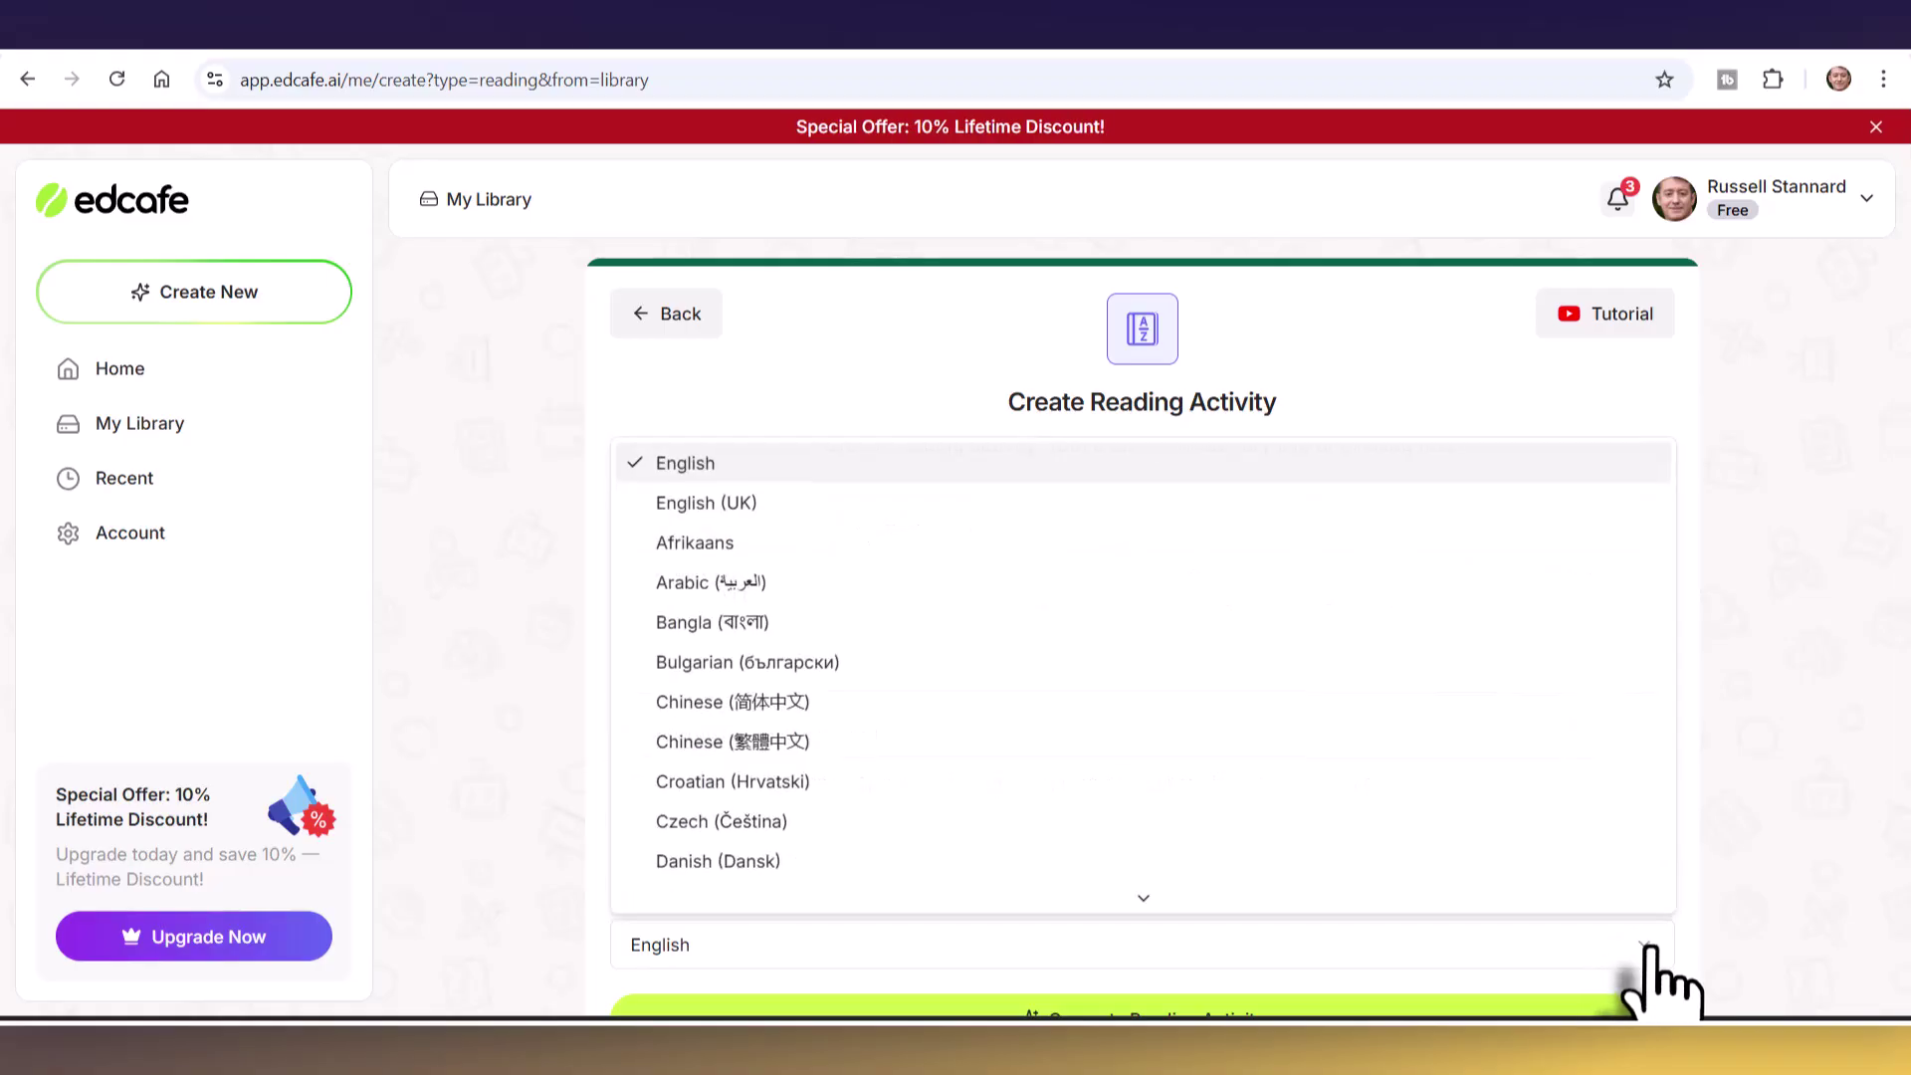
{"action": "left_click", "coordinate": [713, 470]}
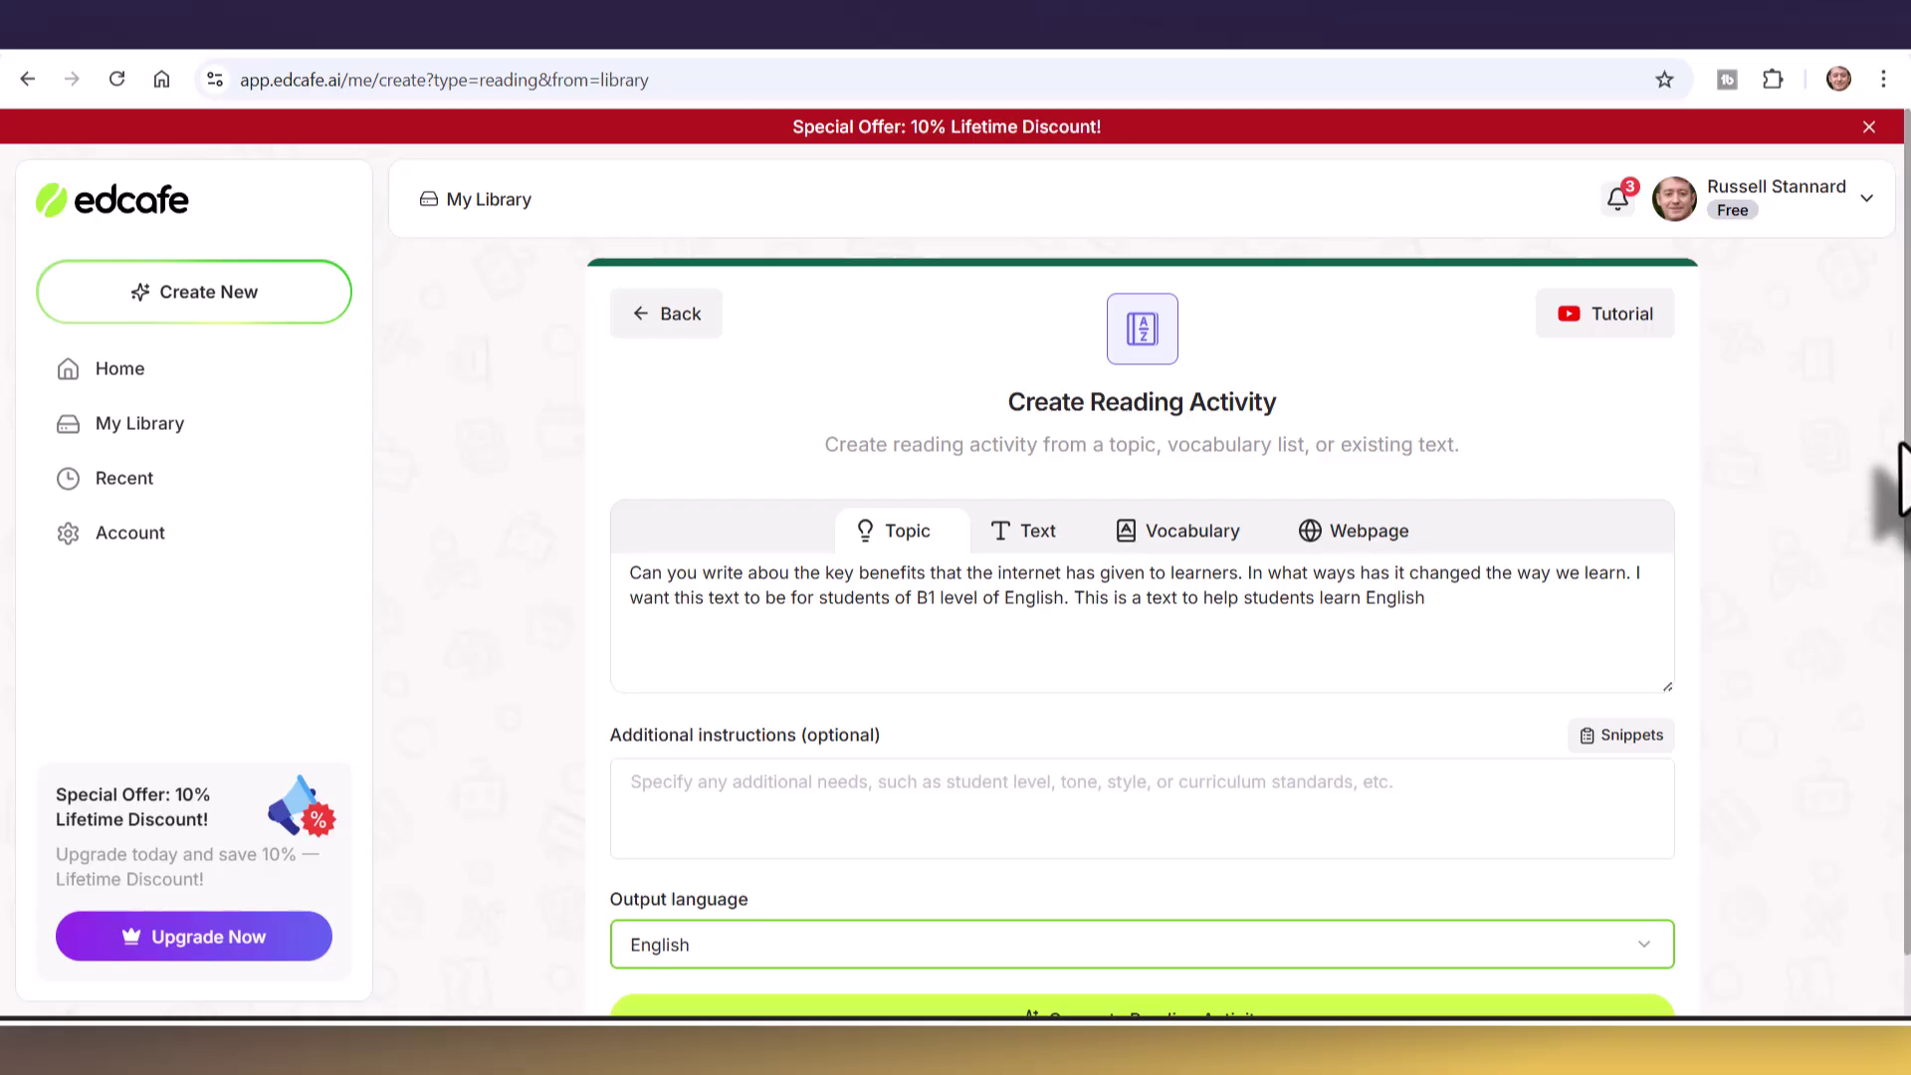
{"action": "scroll", "coordinate": [1896, 503], "scroll_direction": "down", "scroll_amount": 1}
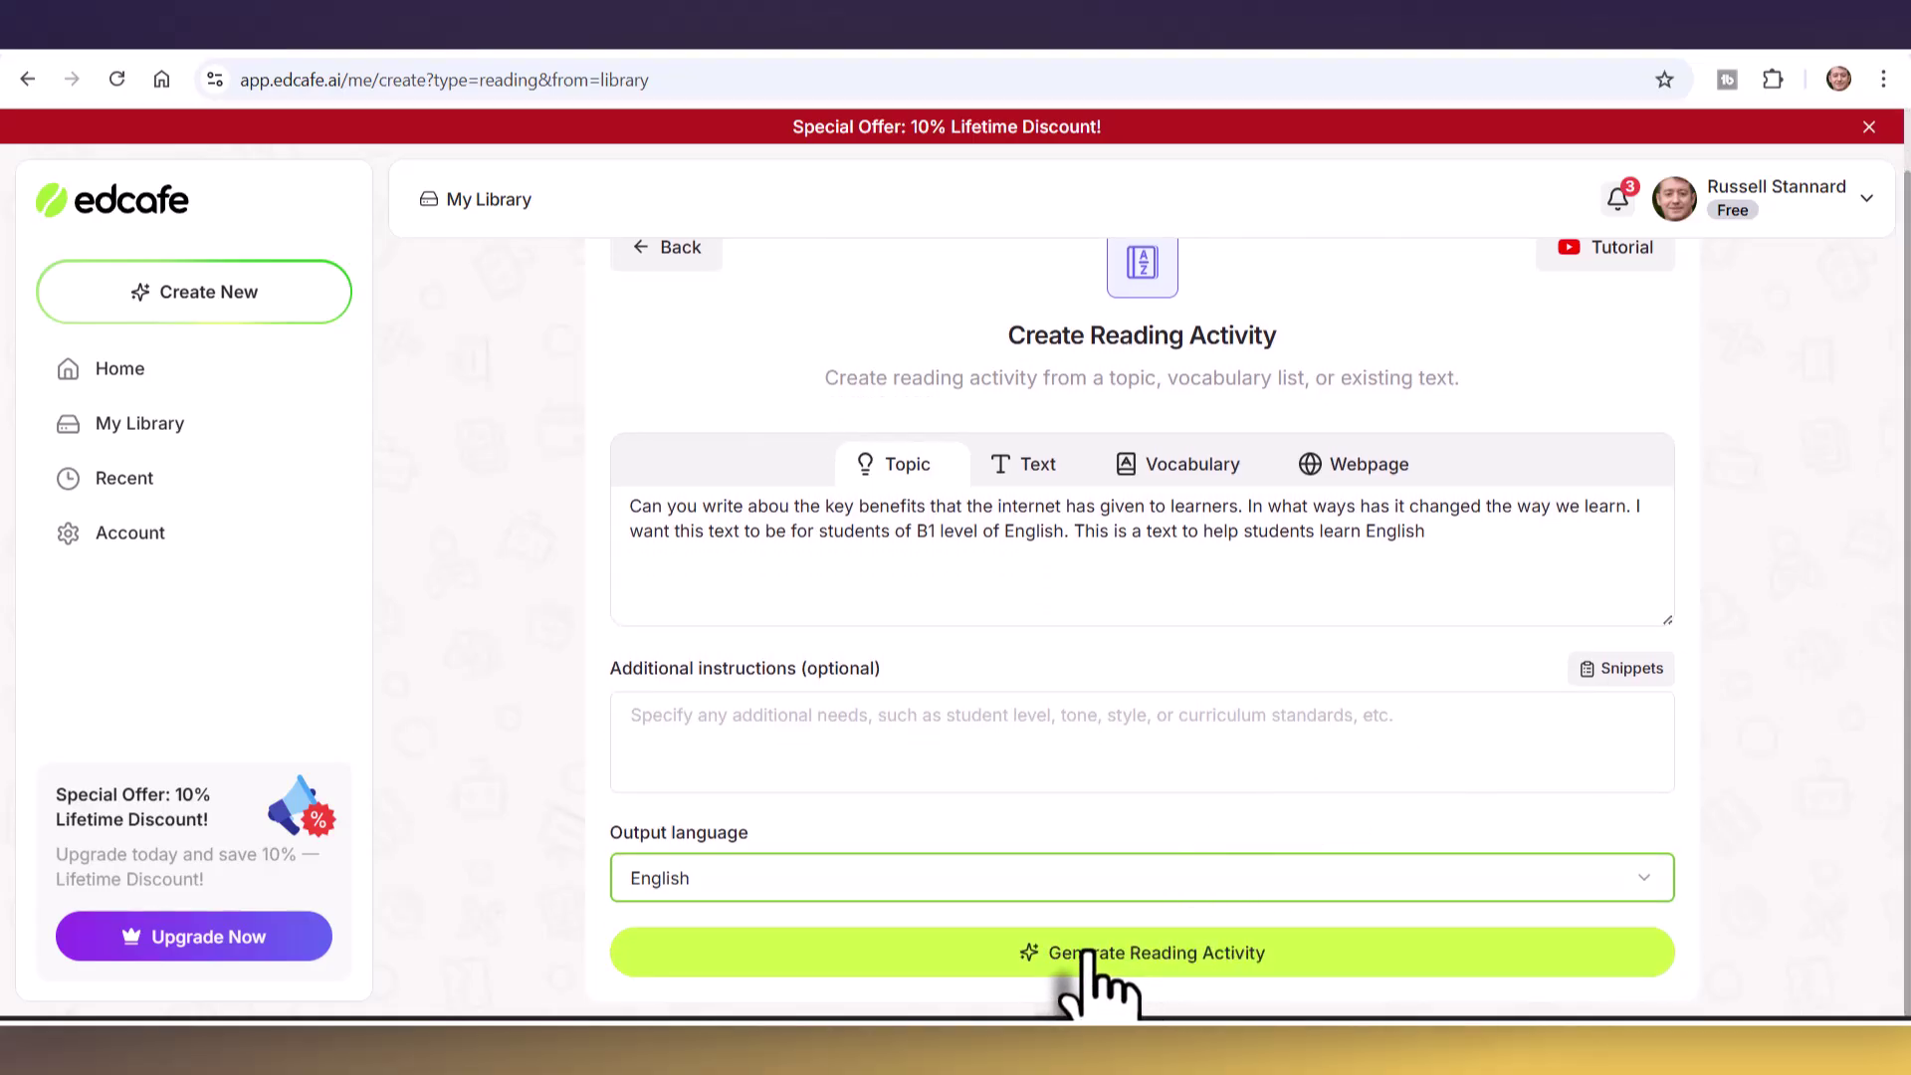
- Generate the B1 internet-benefits passage, review its opening paragraphs, and bring up the audio voice choices
{"action": "left_click", "coordinate": [1092, 955]}
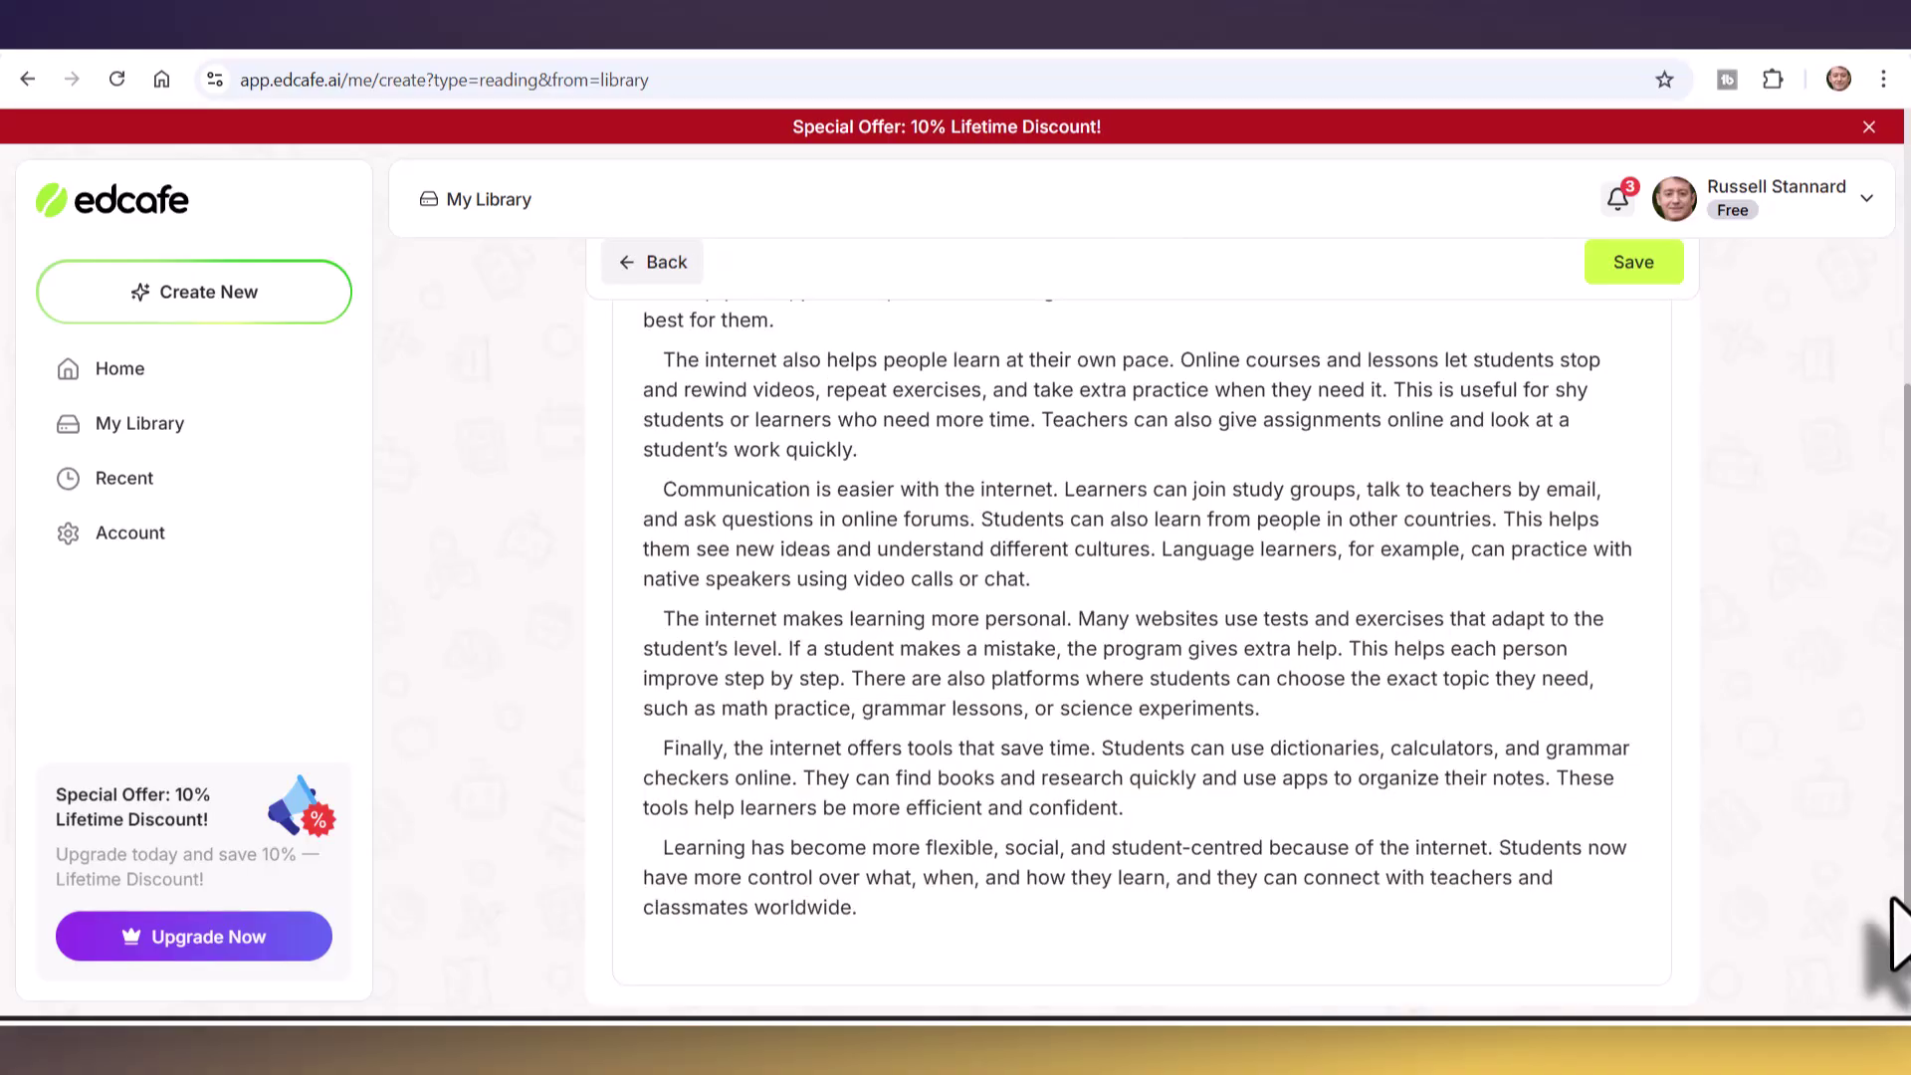
{"action": "left_click_drag", "start_coordinate": [1899, 916], "coordinate": [1896, 741]}
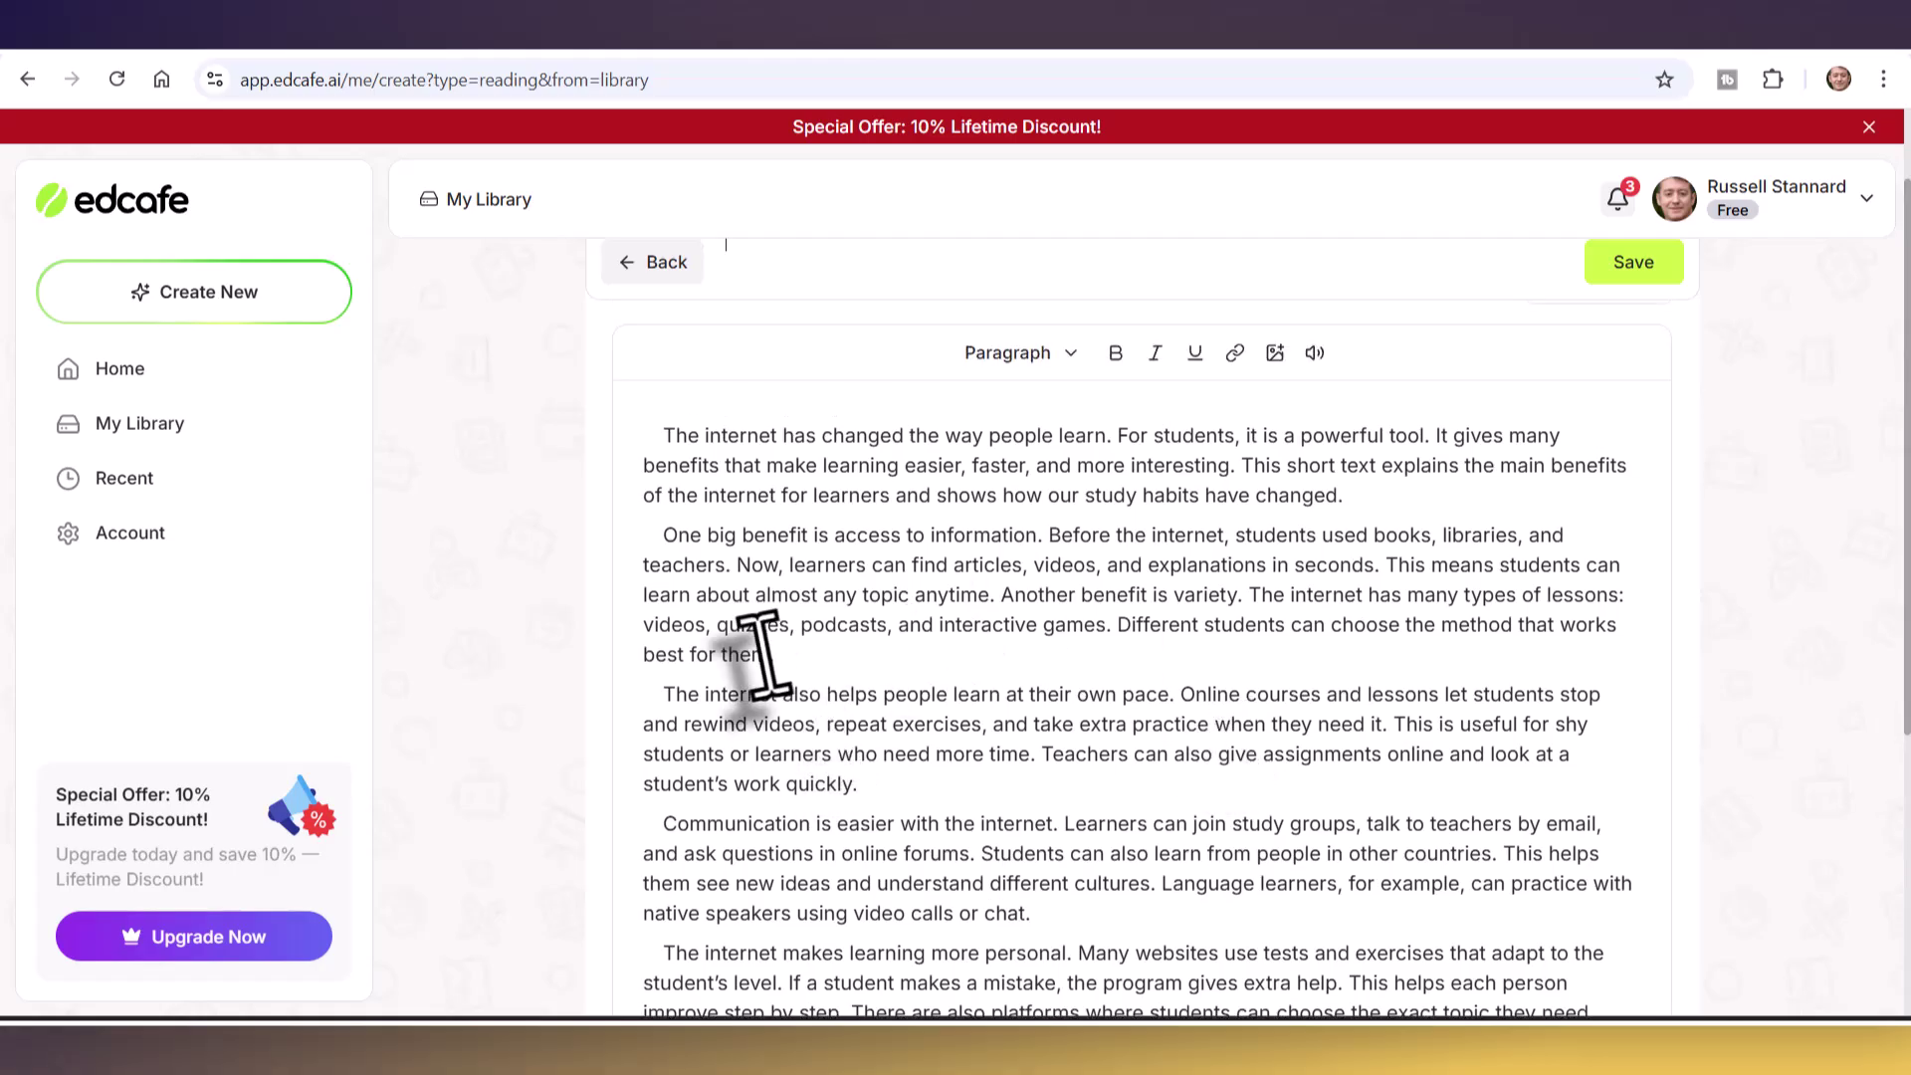
{"action": "left_click_drag", "start_coordinate": [673, 435], "coordinate": [904, 642]}
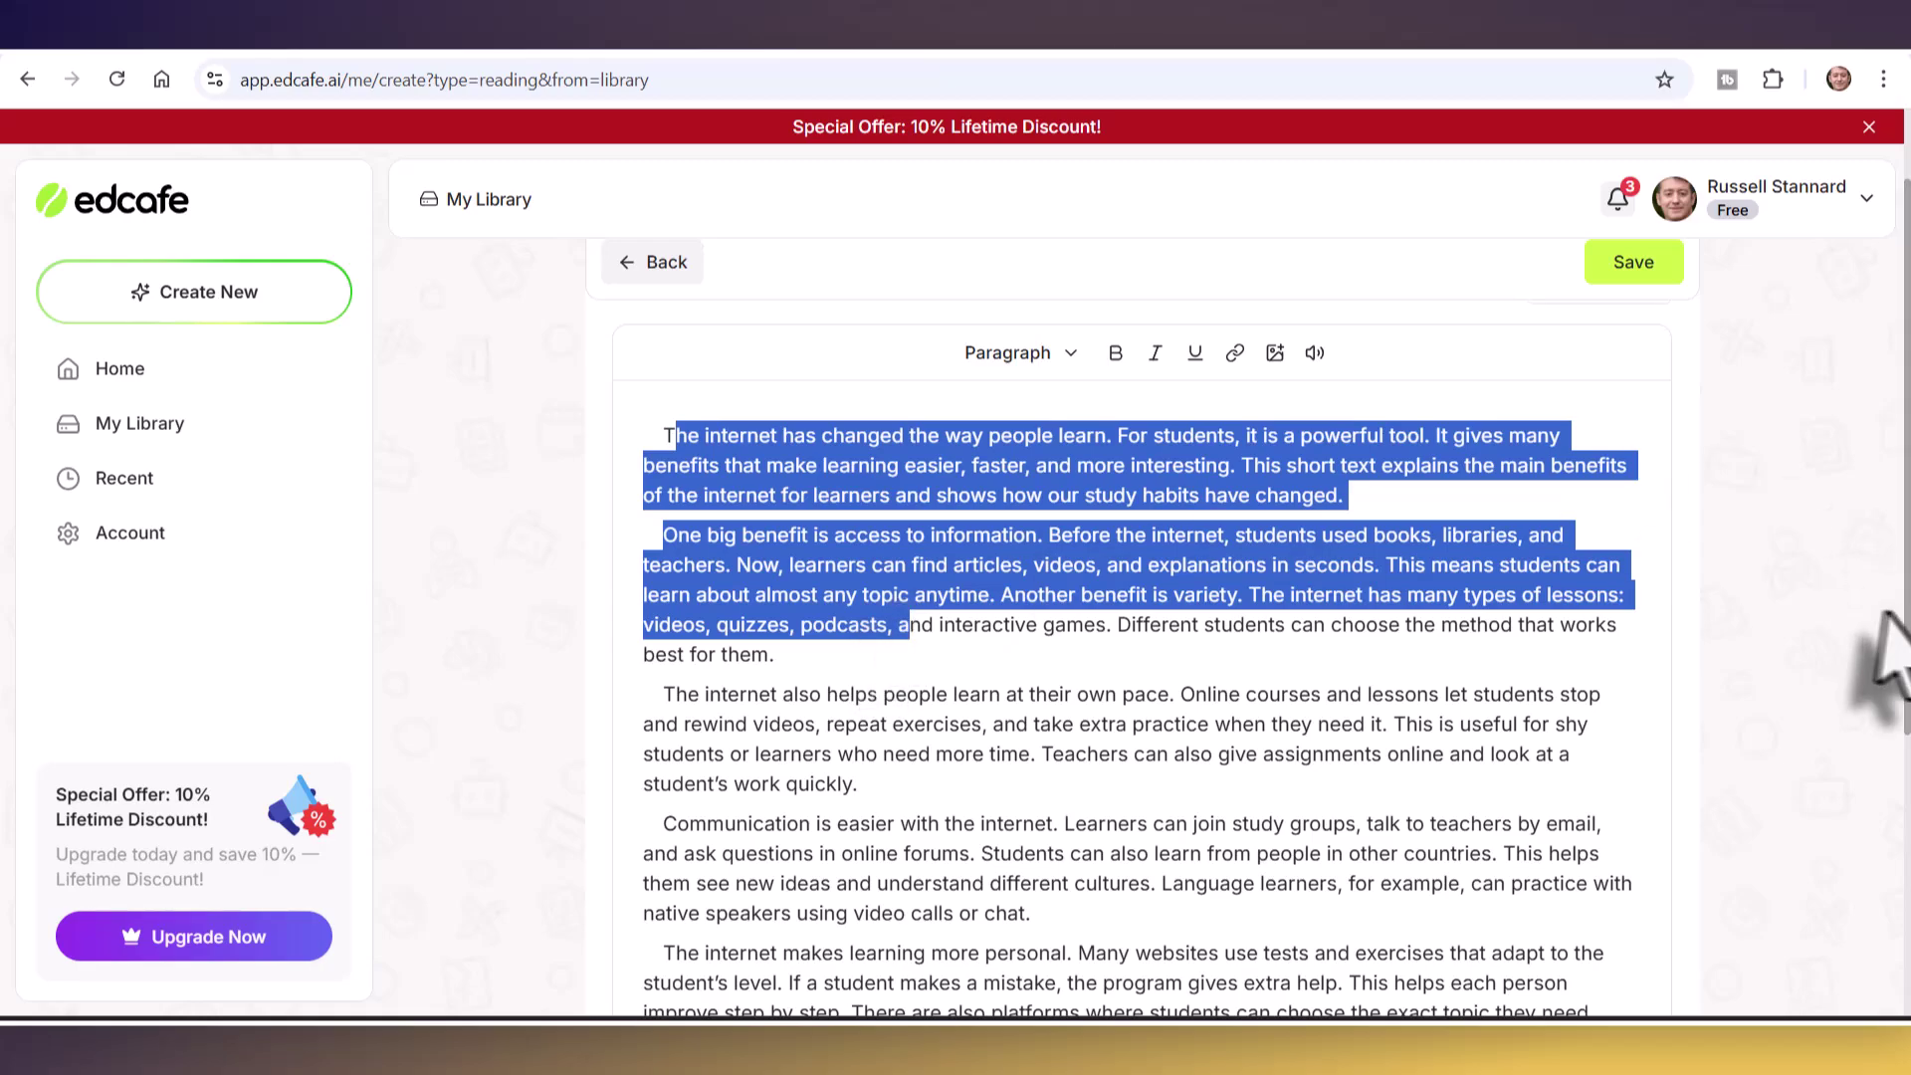
{"action": "left_click_drag", "start_coordinate": [1896, 563], "coordinate": [1896, 487]}
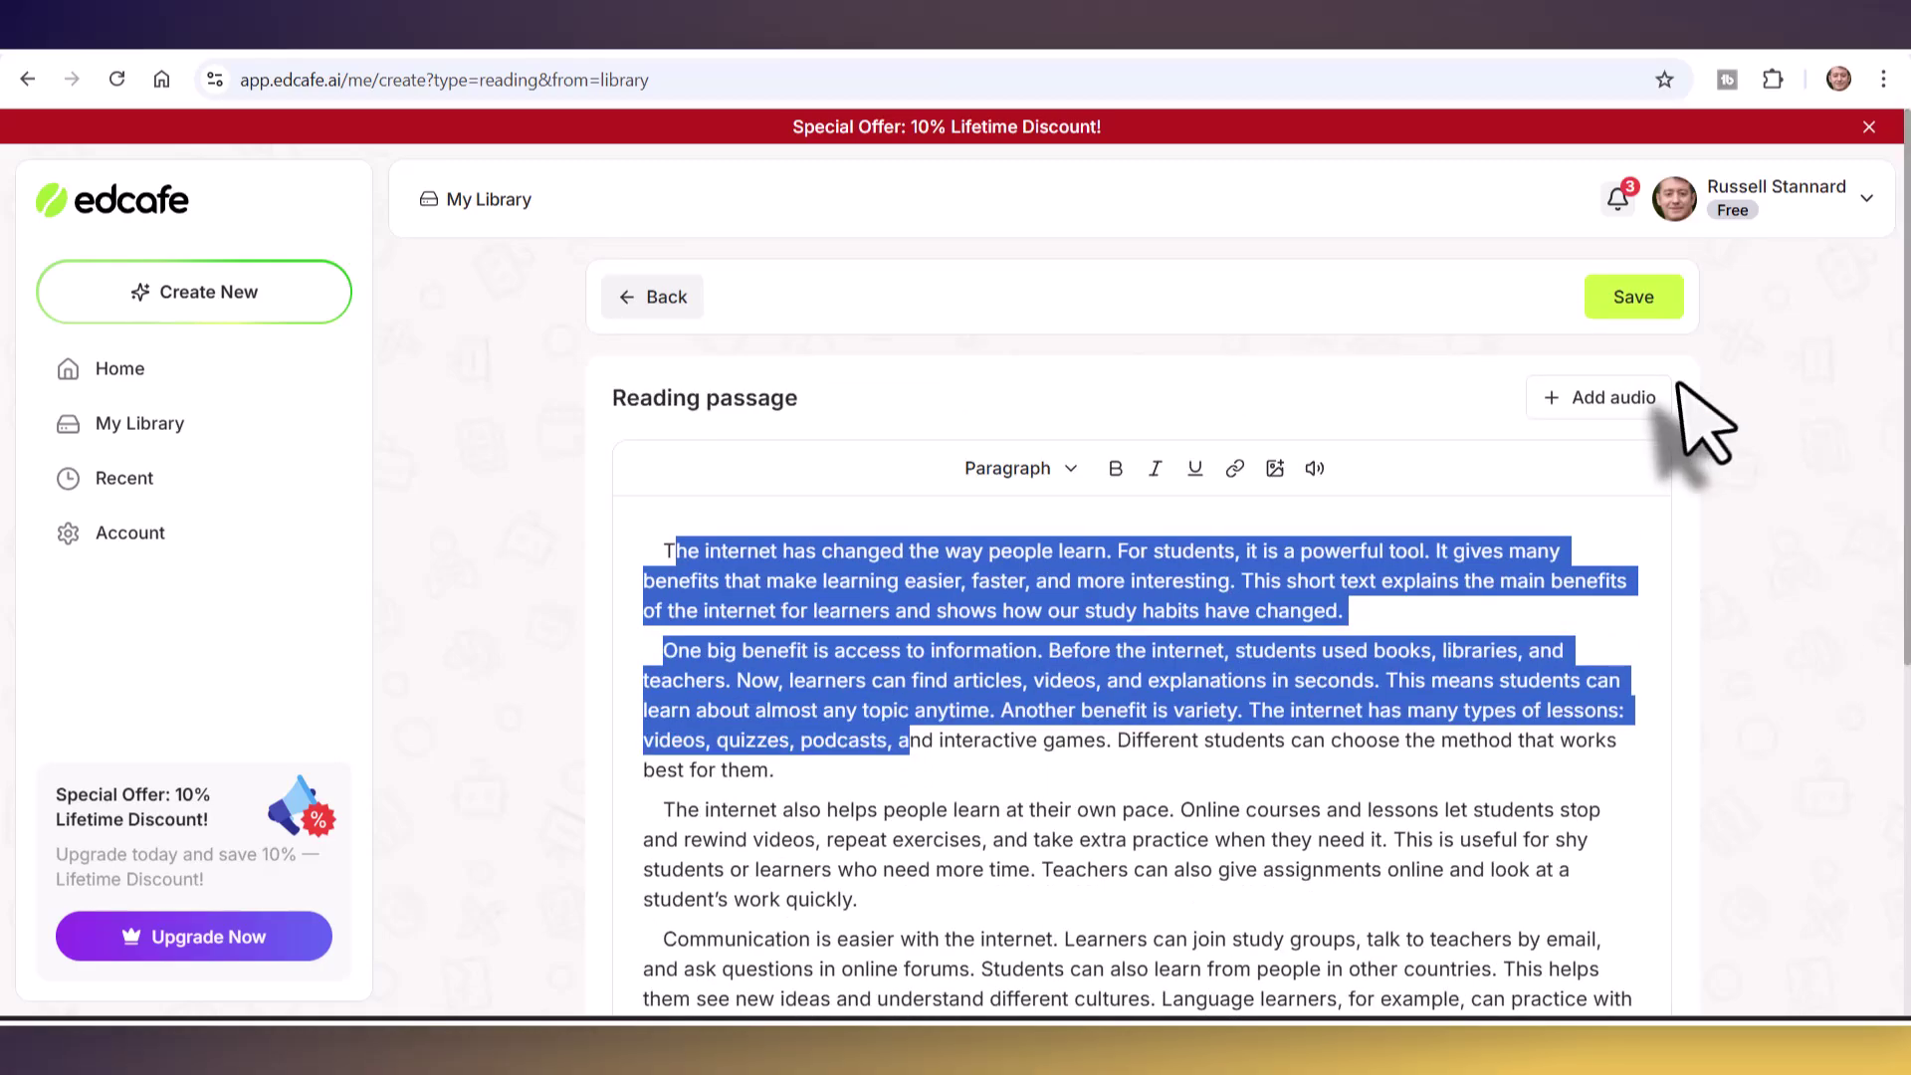
{"action": "left_click", "coordinate": [1582, 406]}
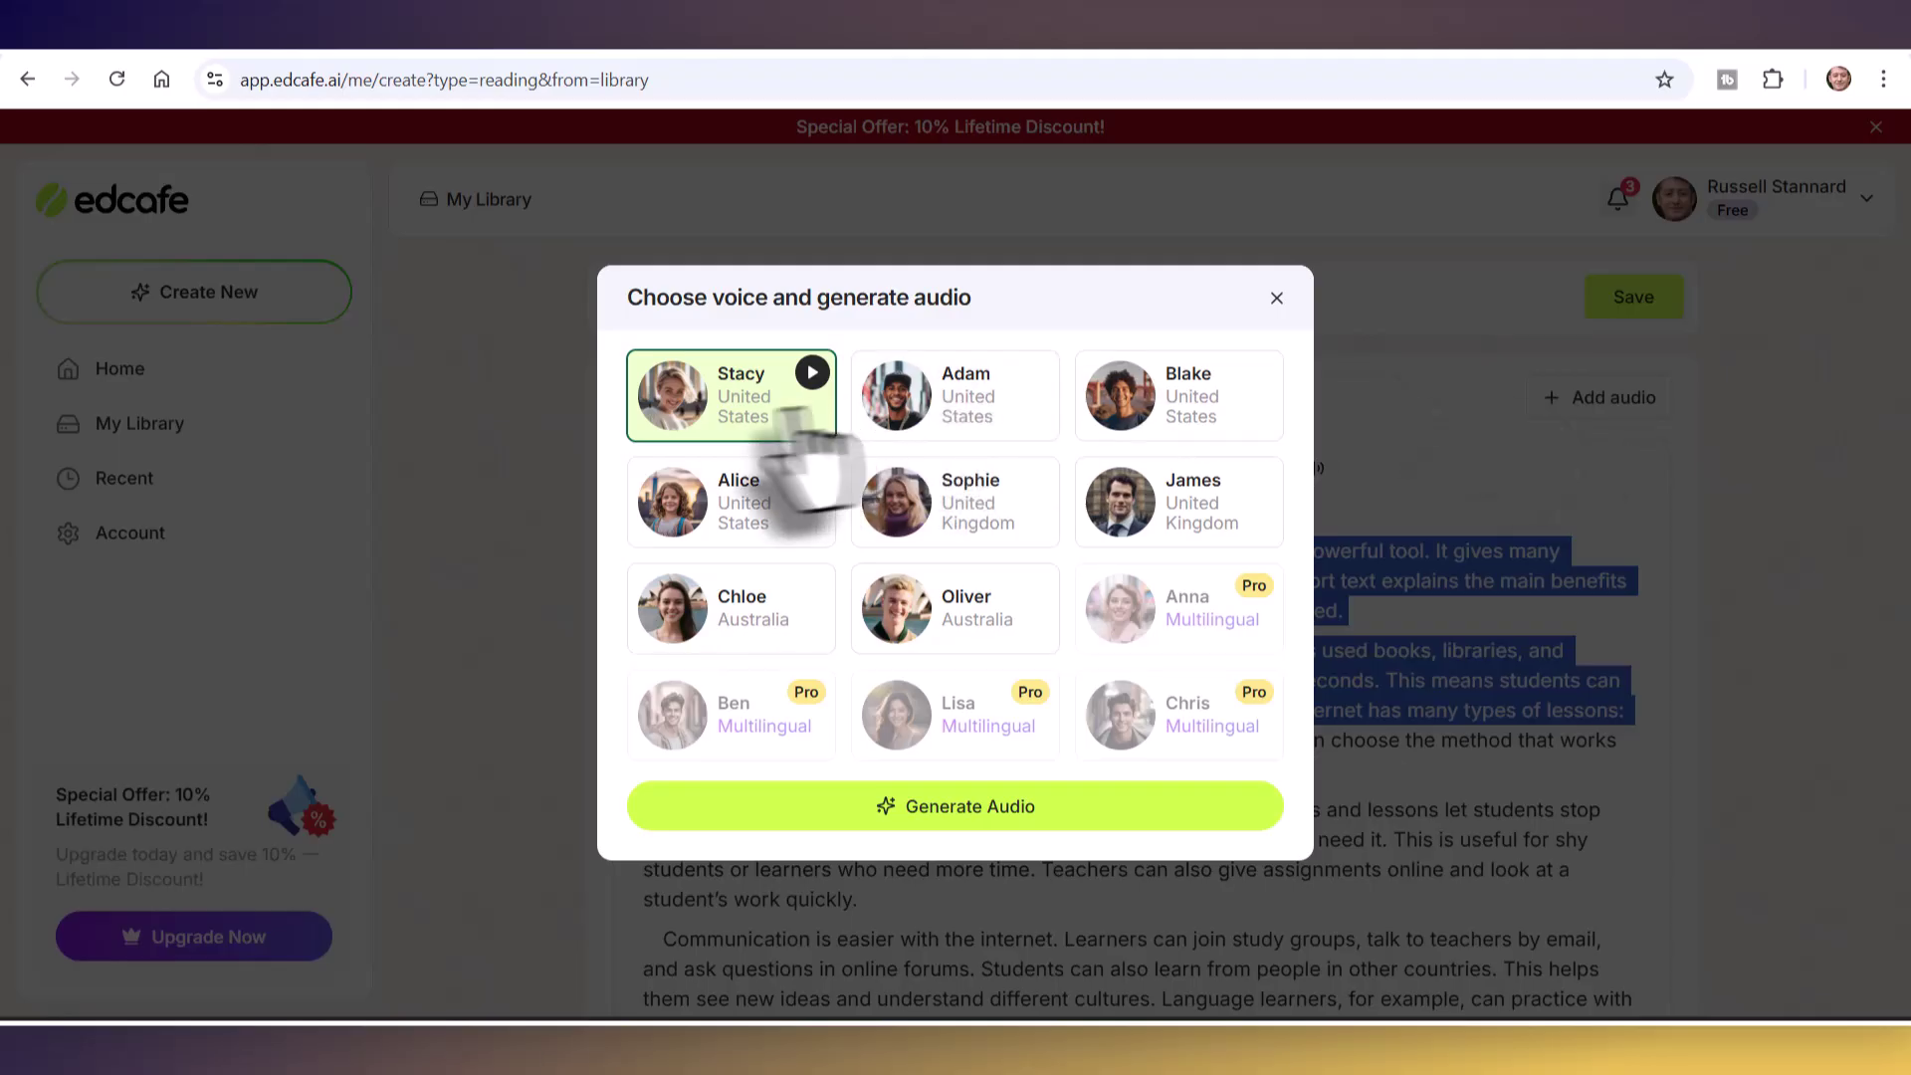
- Generate a 02:36 narration with the default voice, then briefly play and pause it
{"action": "left_click", "coordinate": [956, 806]}
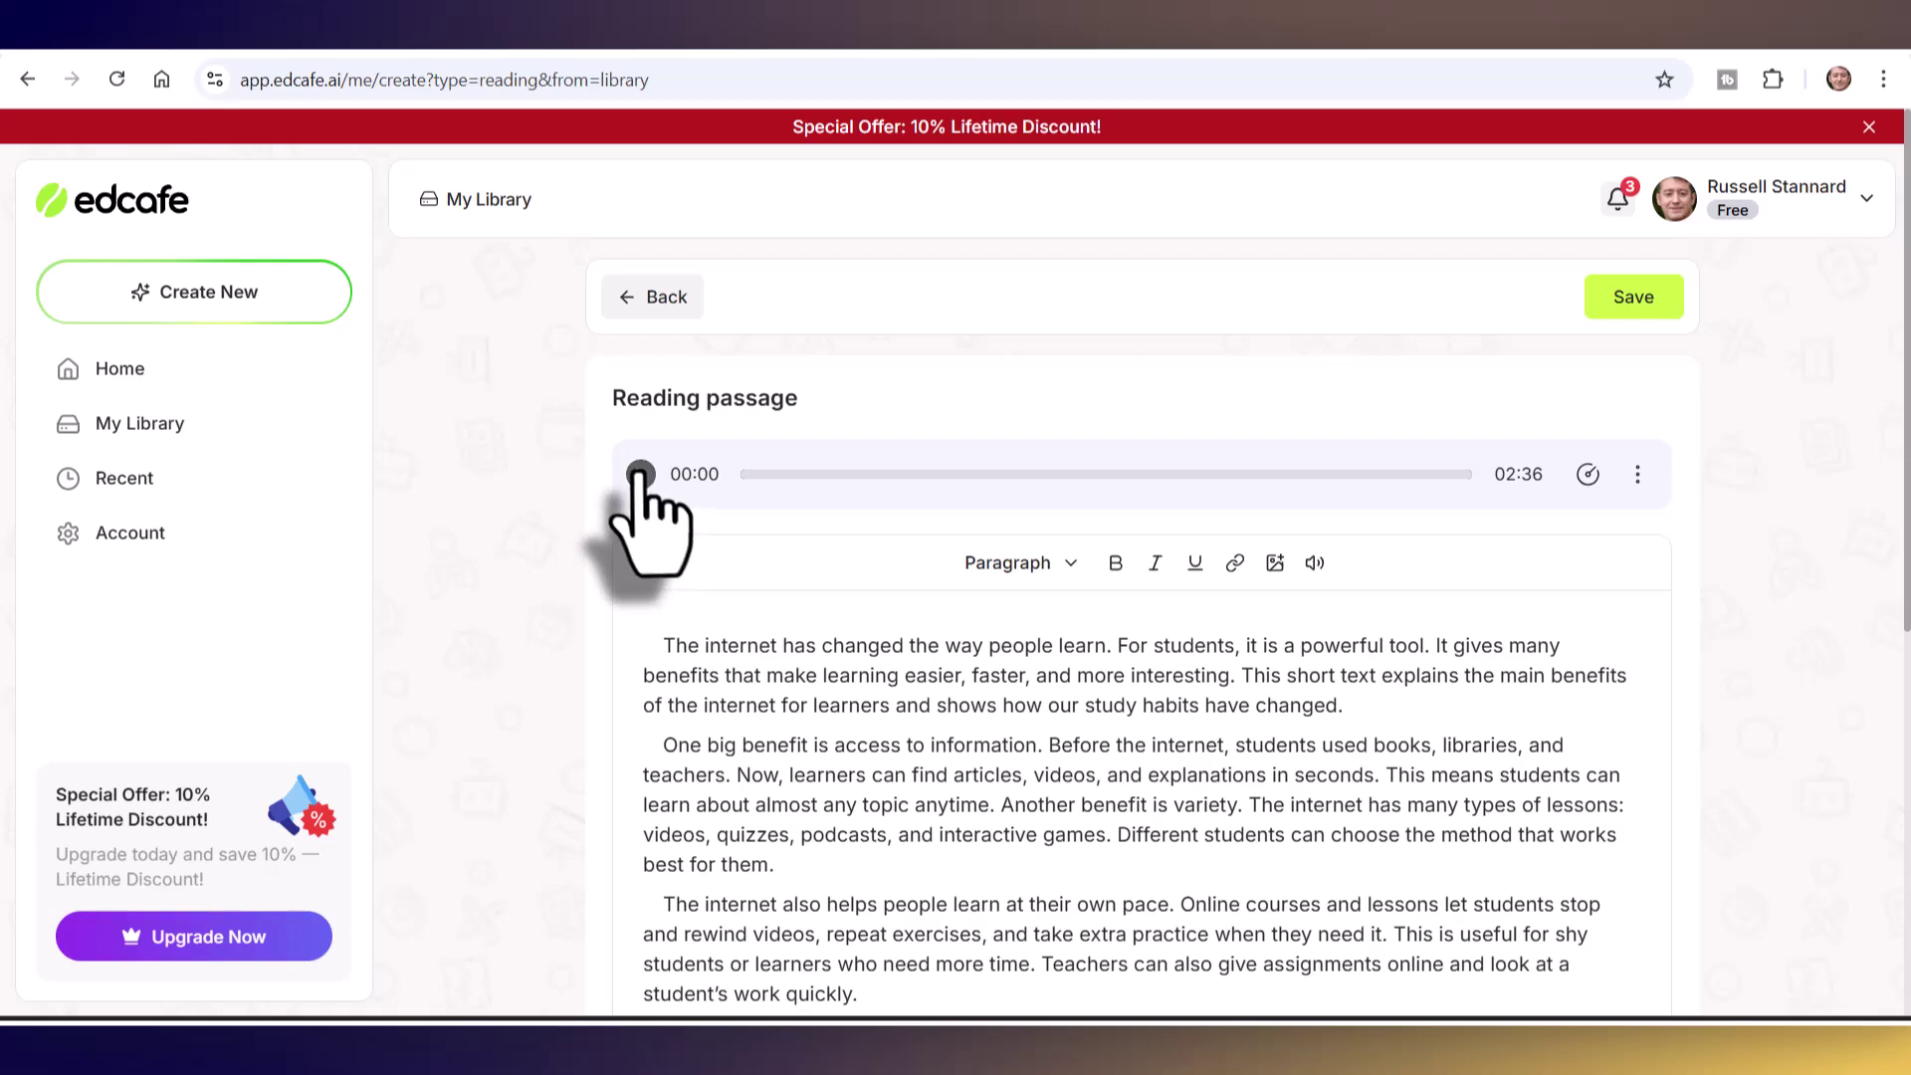
{"action": "left_click", "coordinate": [640, 473]}
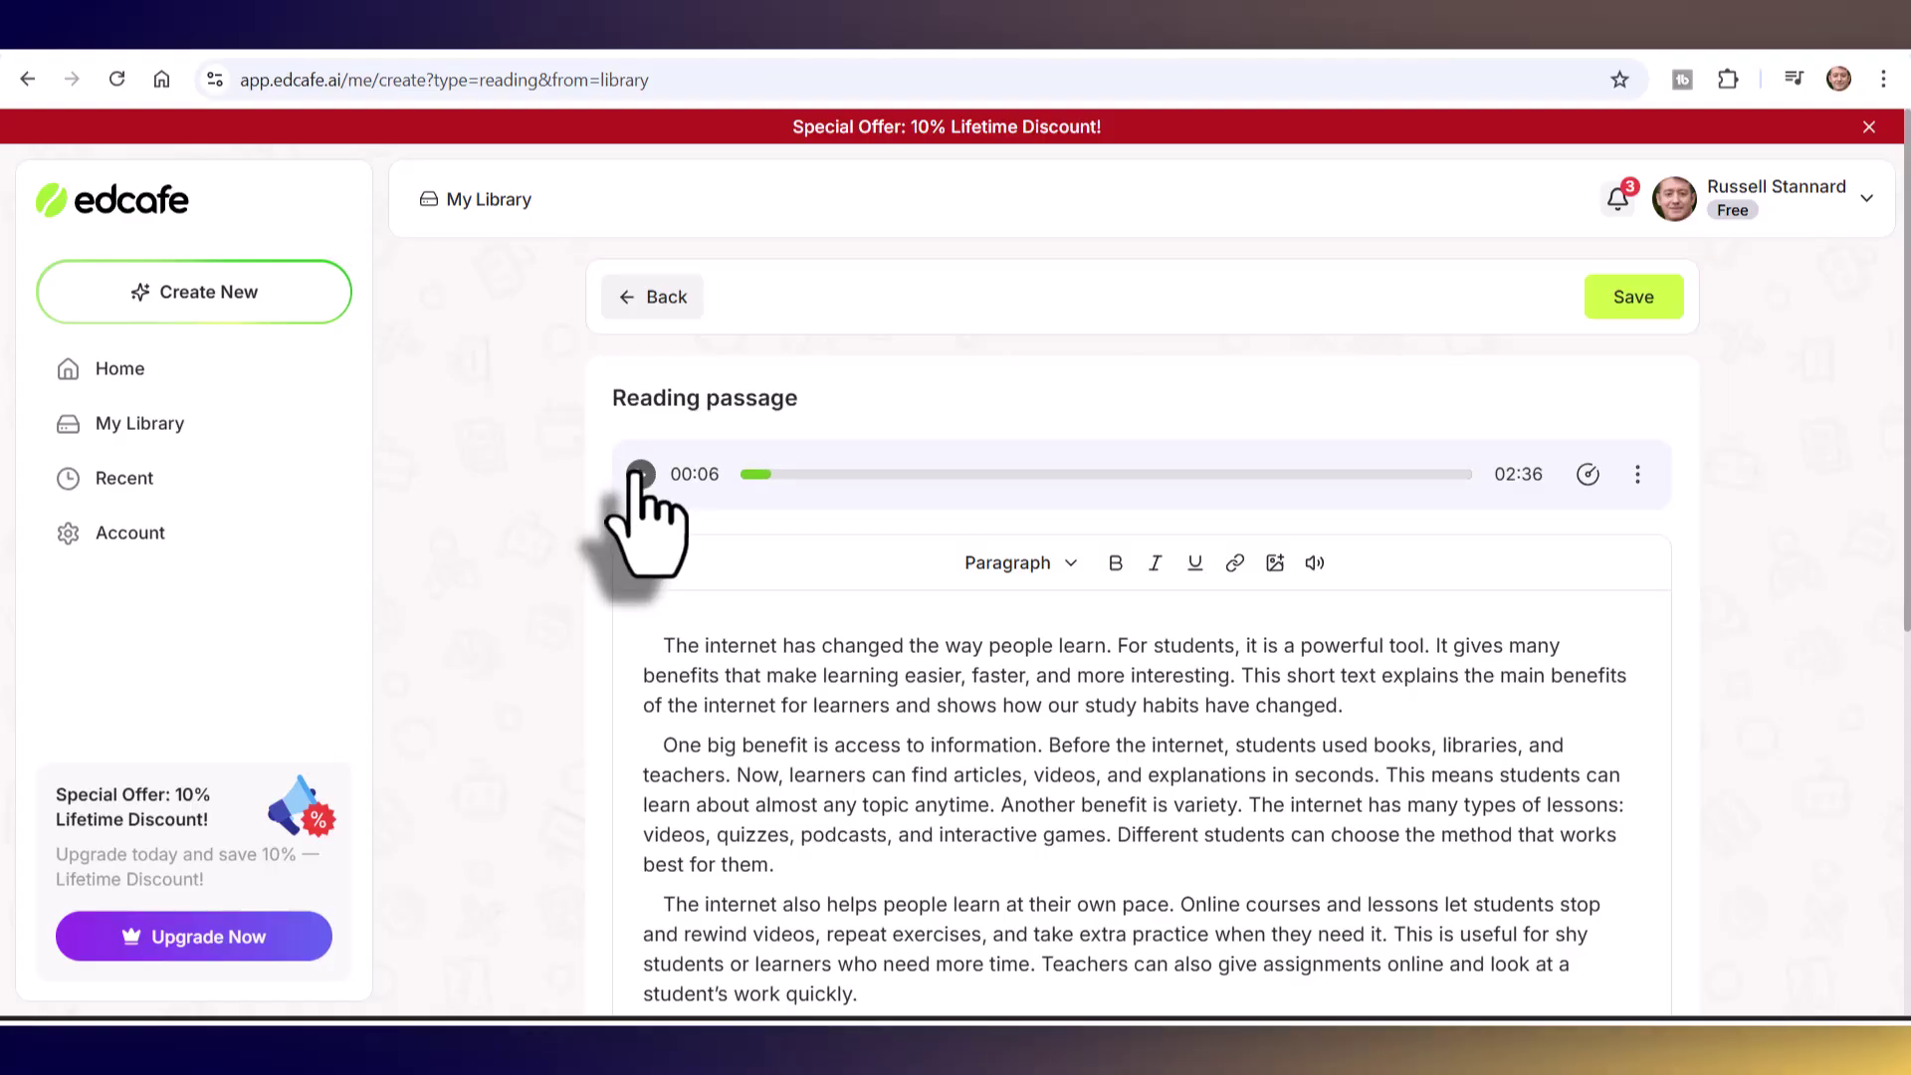
{"action": "left_click", "coordinate": [640, 474]}
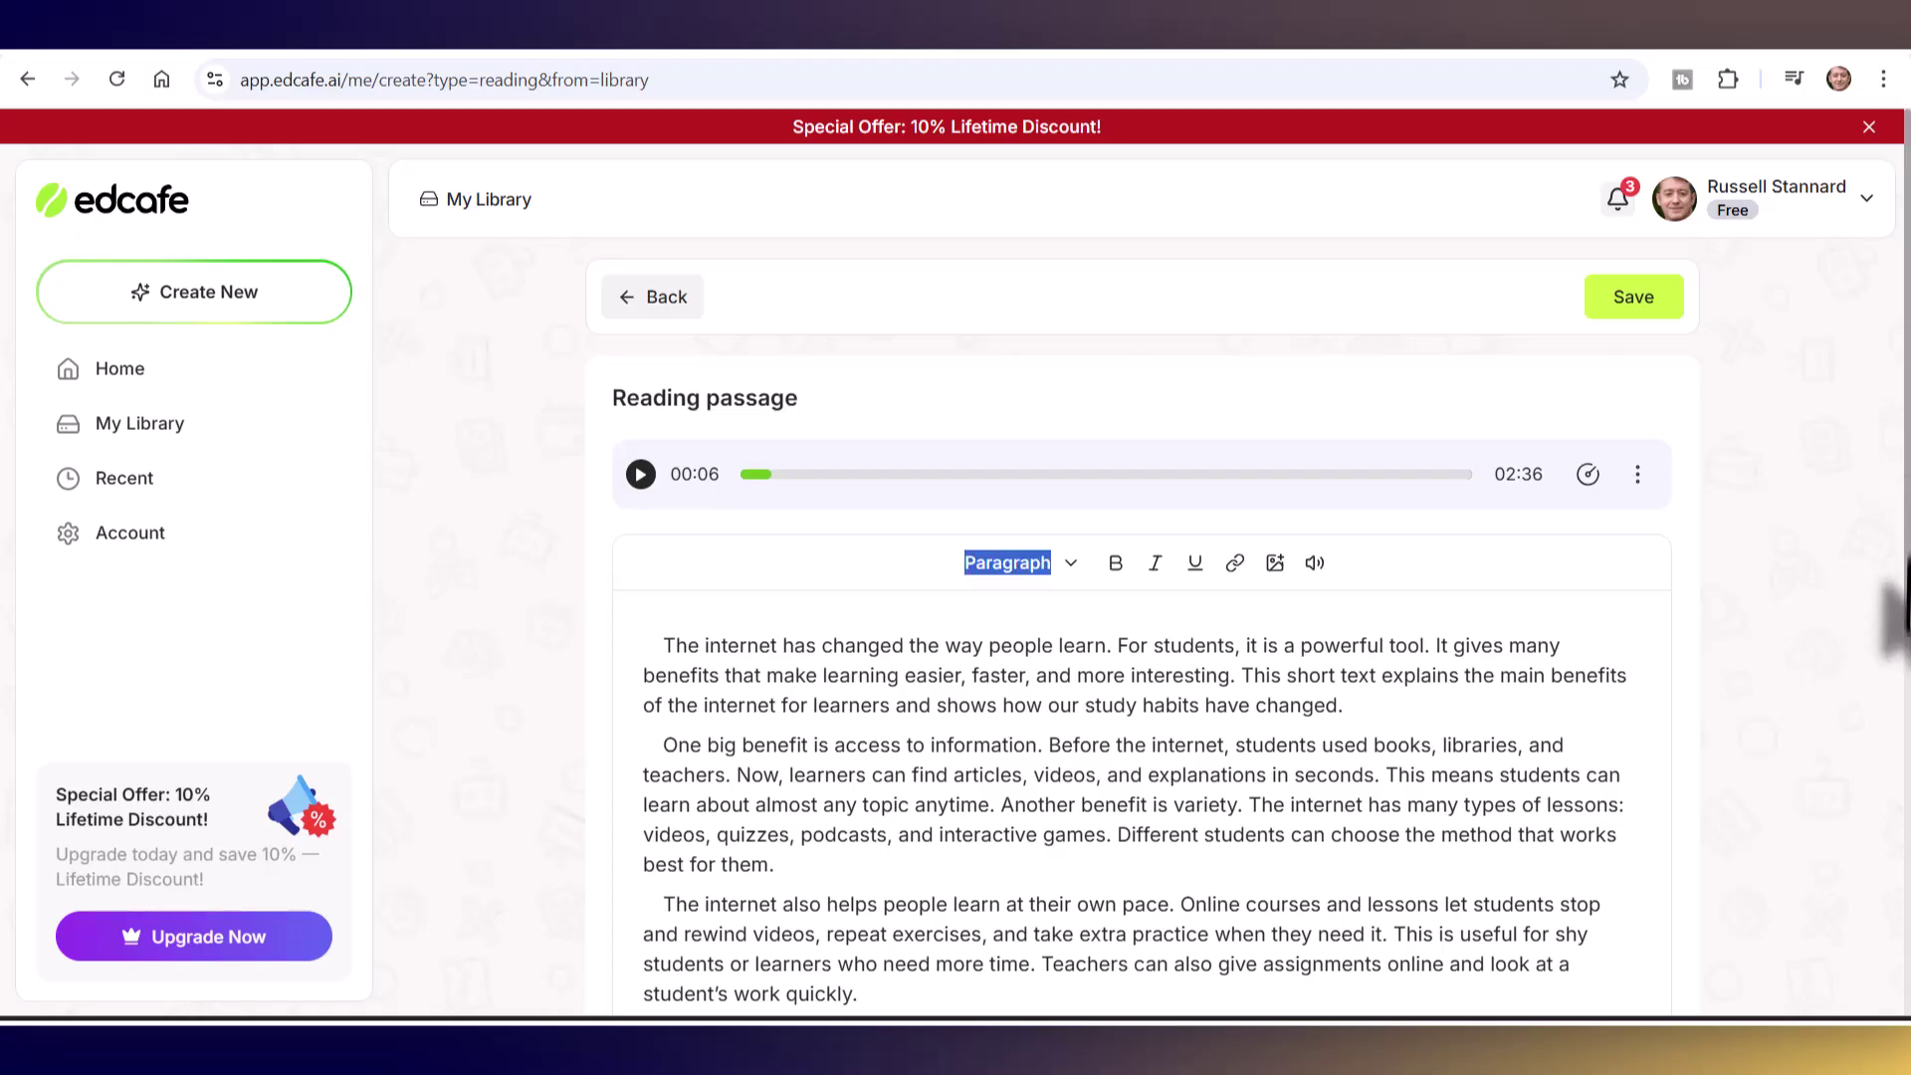
{"action": "key", "text": "ctrl+a"}
{"action": "scroll", "coordinate": [1891, 666], "scroll_direction": "down", "scroll_amount": 6}
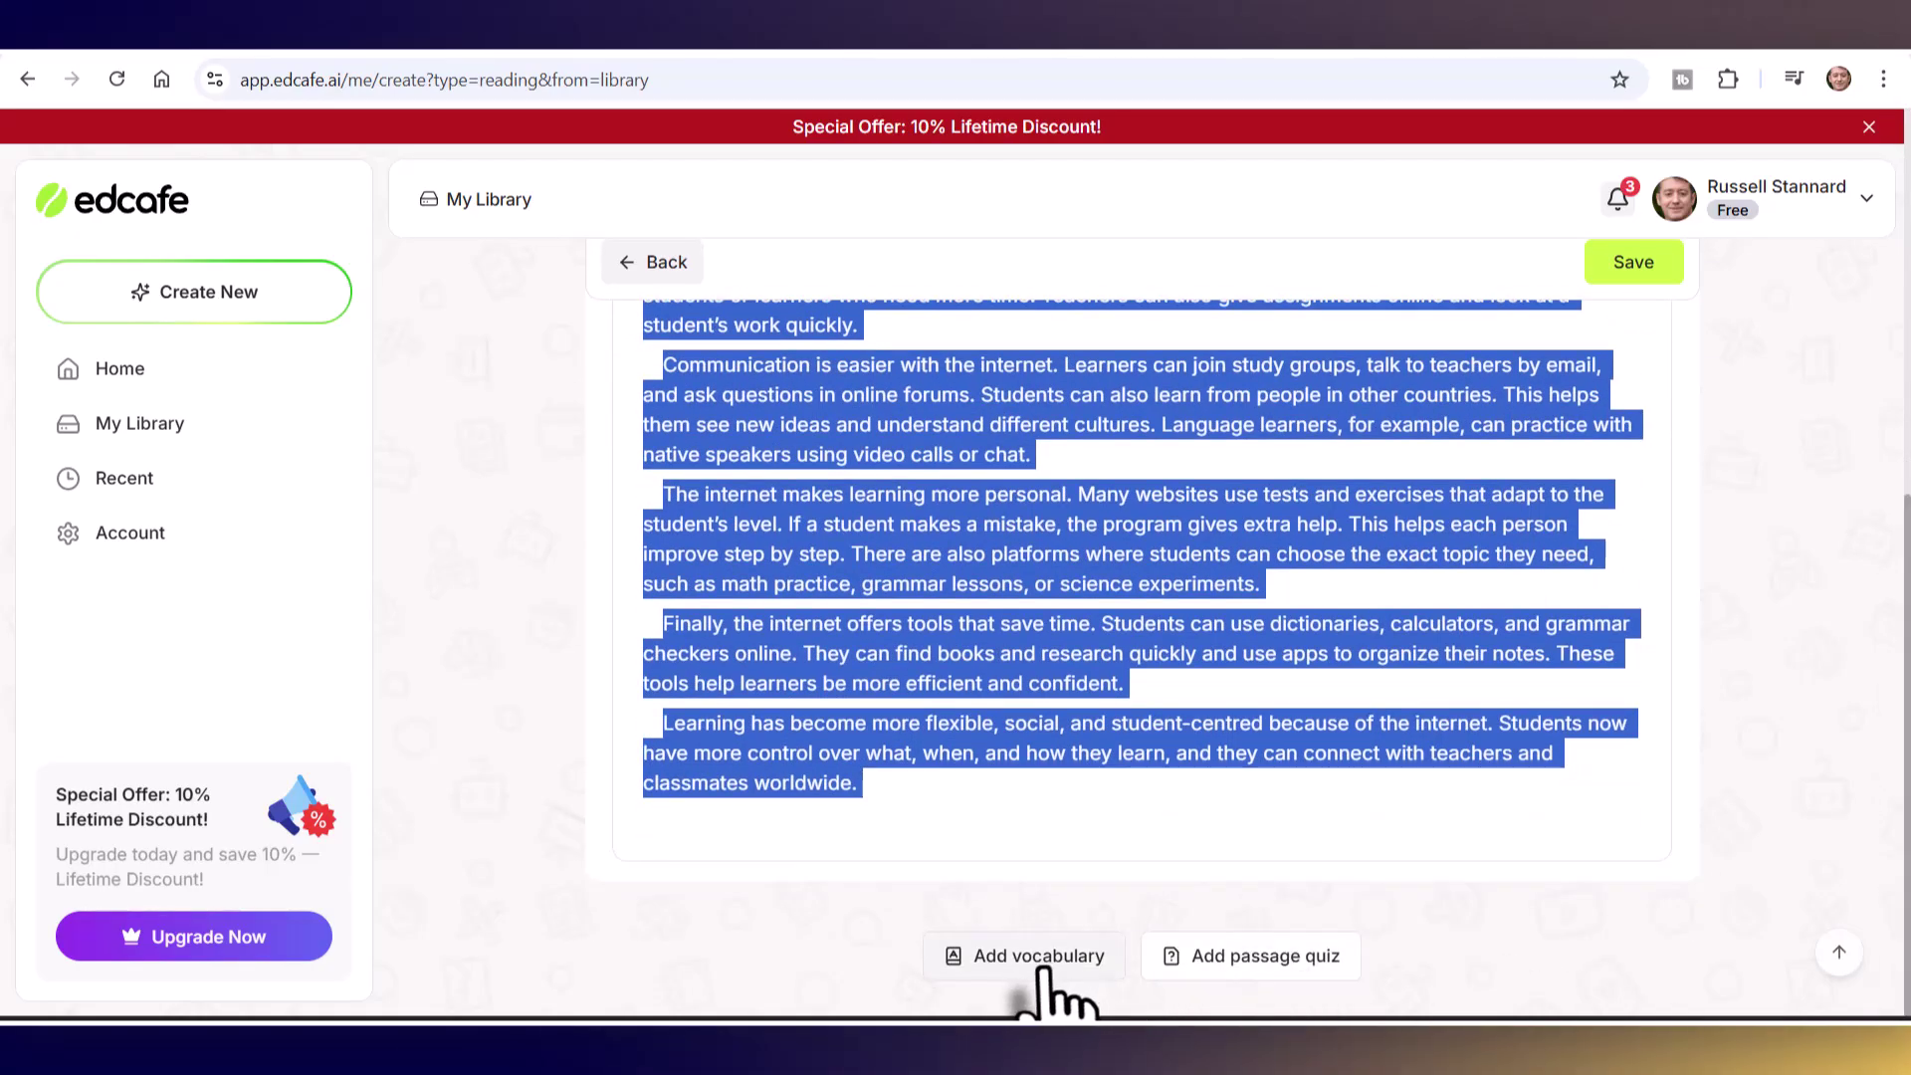
- Generate ten vocabulary terms with definitions, Access through Flexible, below the passage
{"action": "left_click", "coordinate": [1041, 967]}
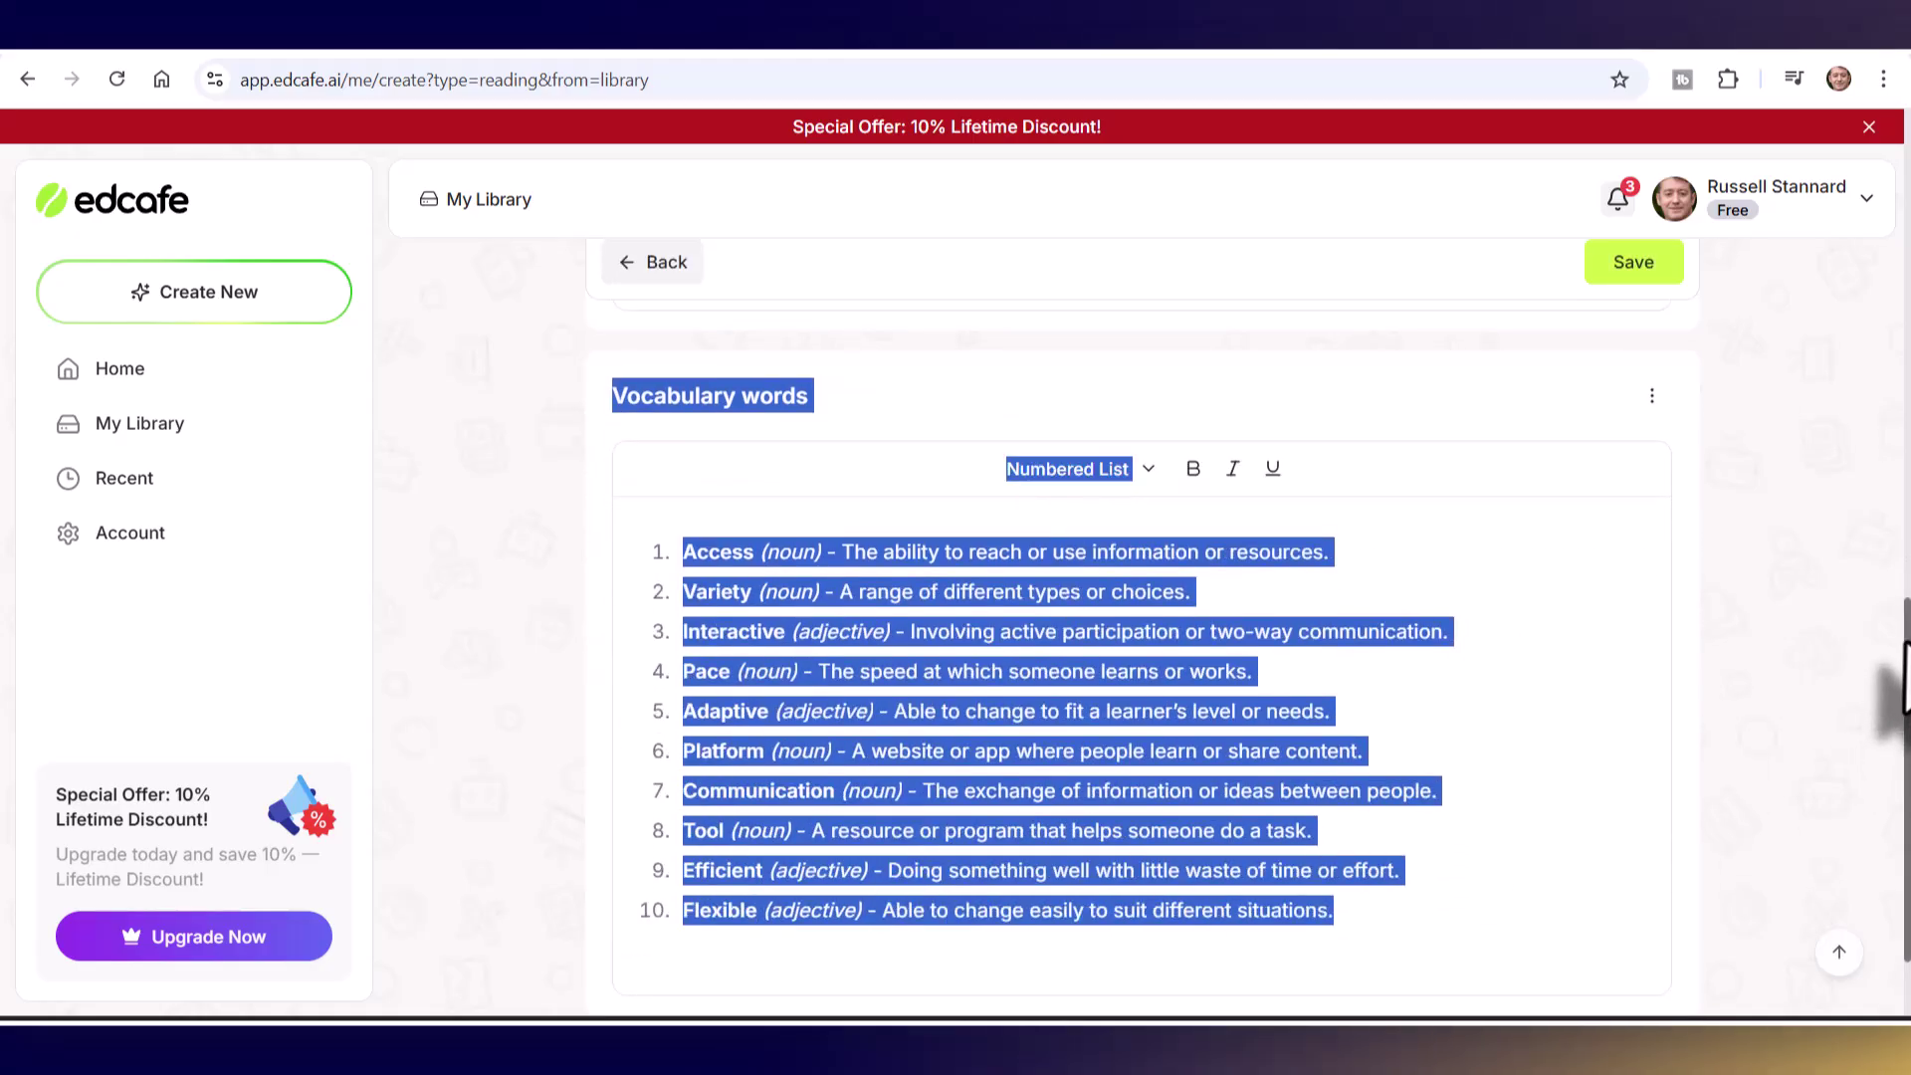
{"action": "scroll", "coordinate": [1889, 738], "scroll_direction": "down", "scroll_amount": 3}
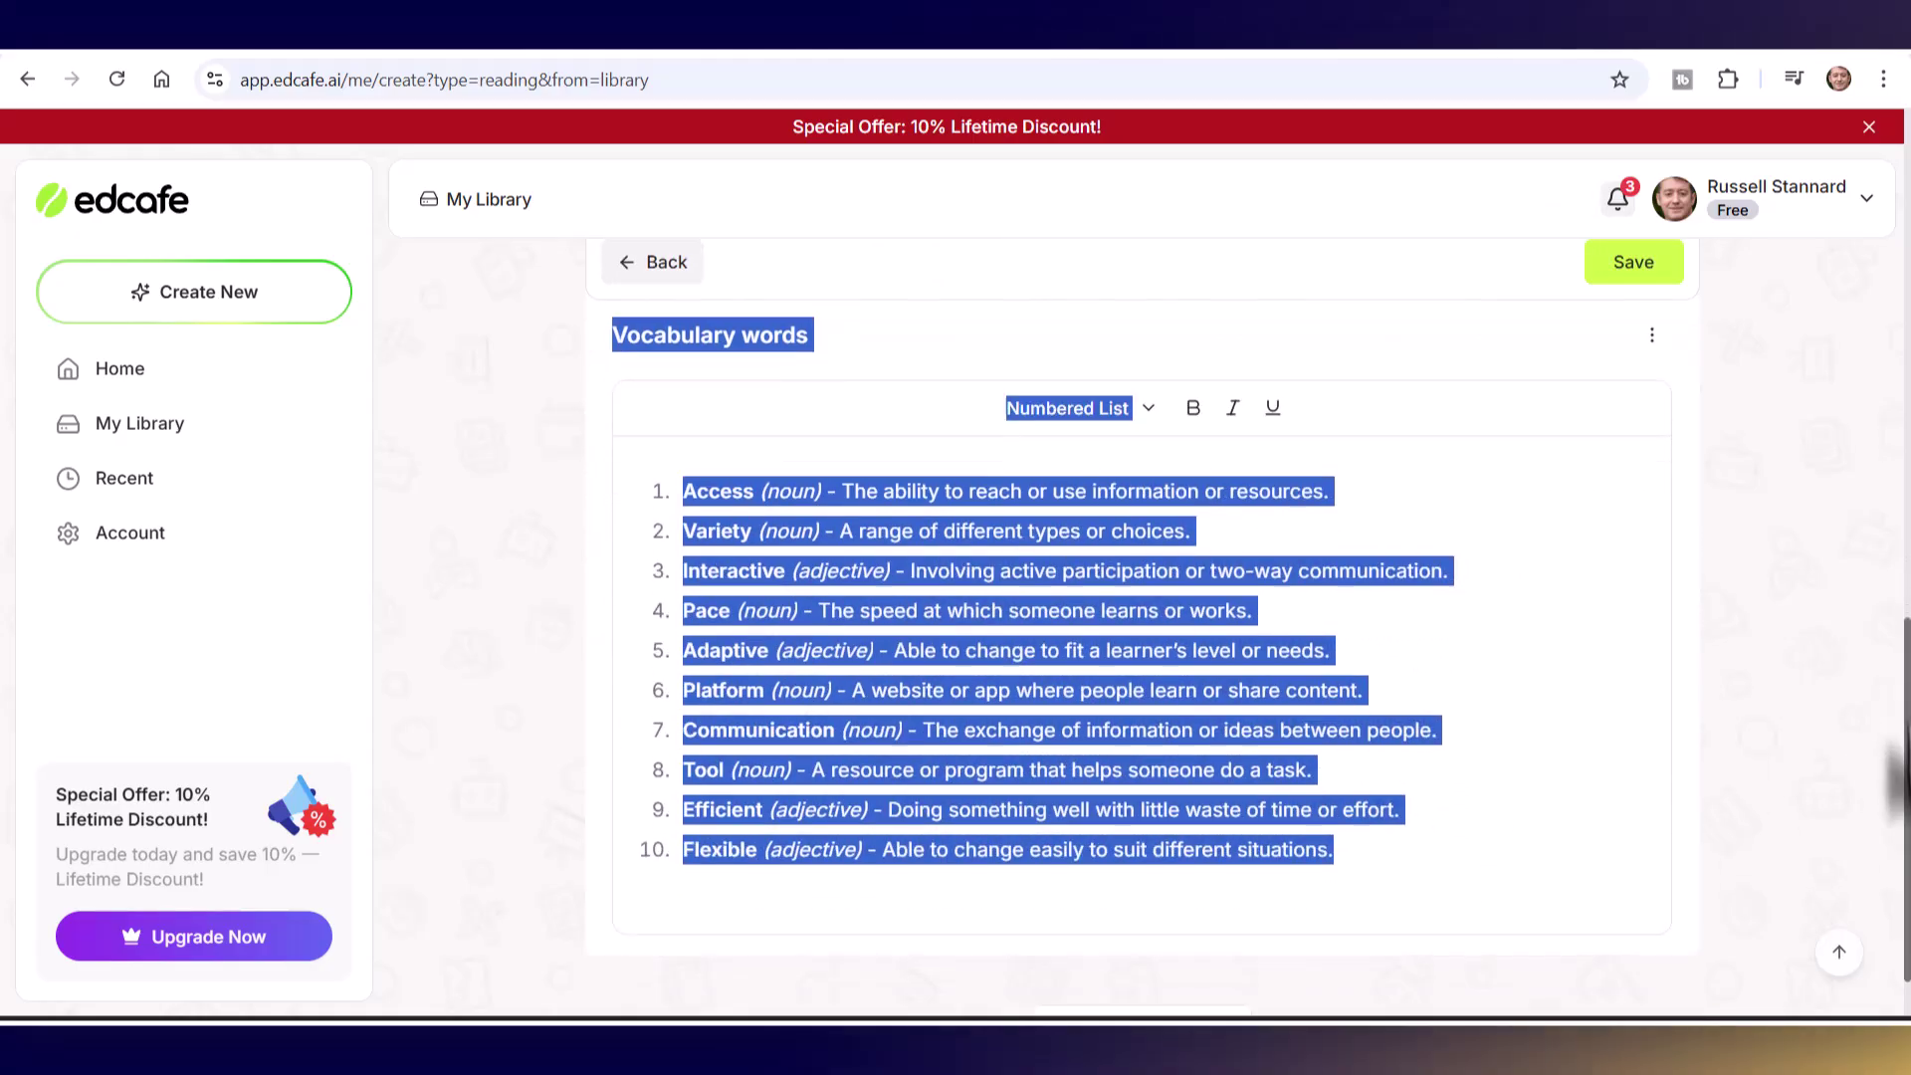
{"action": "left_click", "coordinate": [1115, 958]}
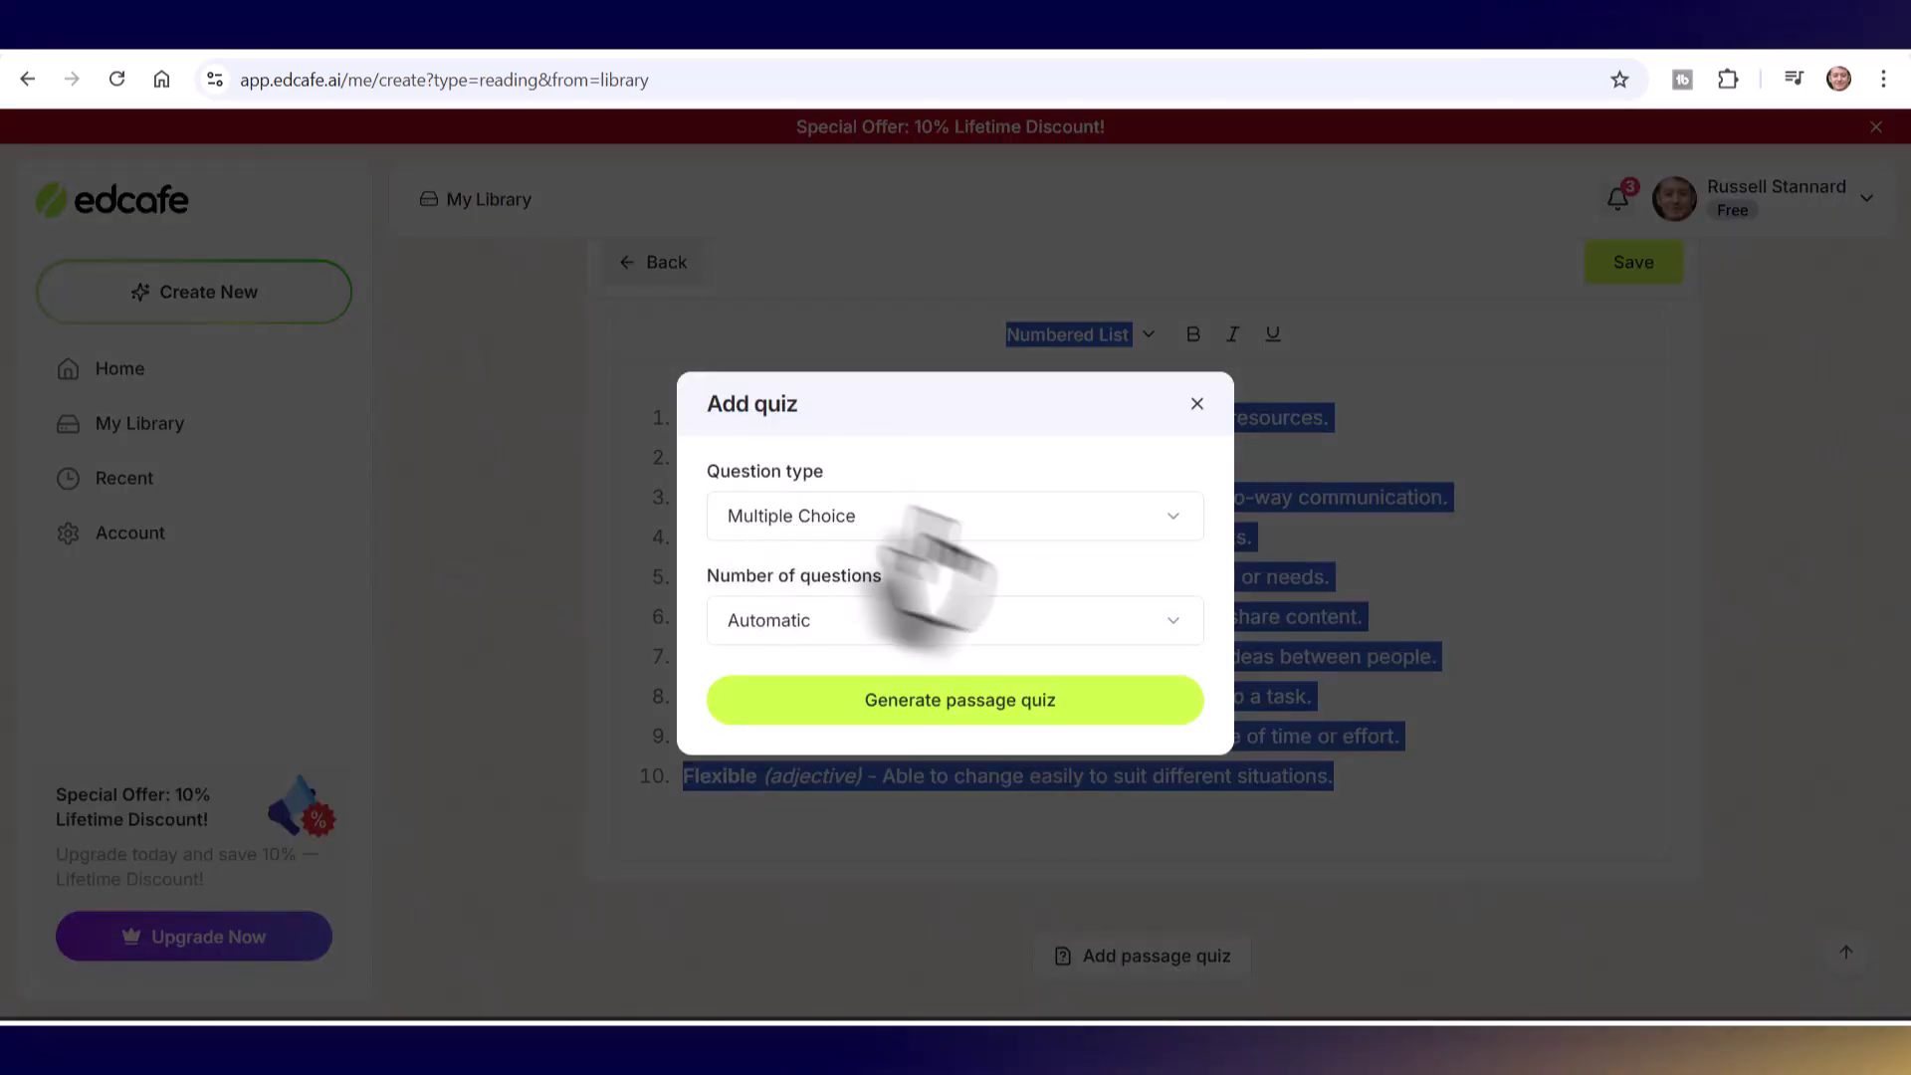
{"action": "left_click", "coordinate": [1162, 623]}
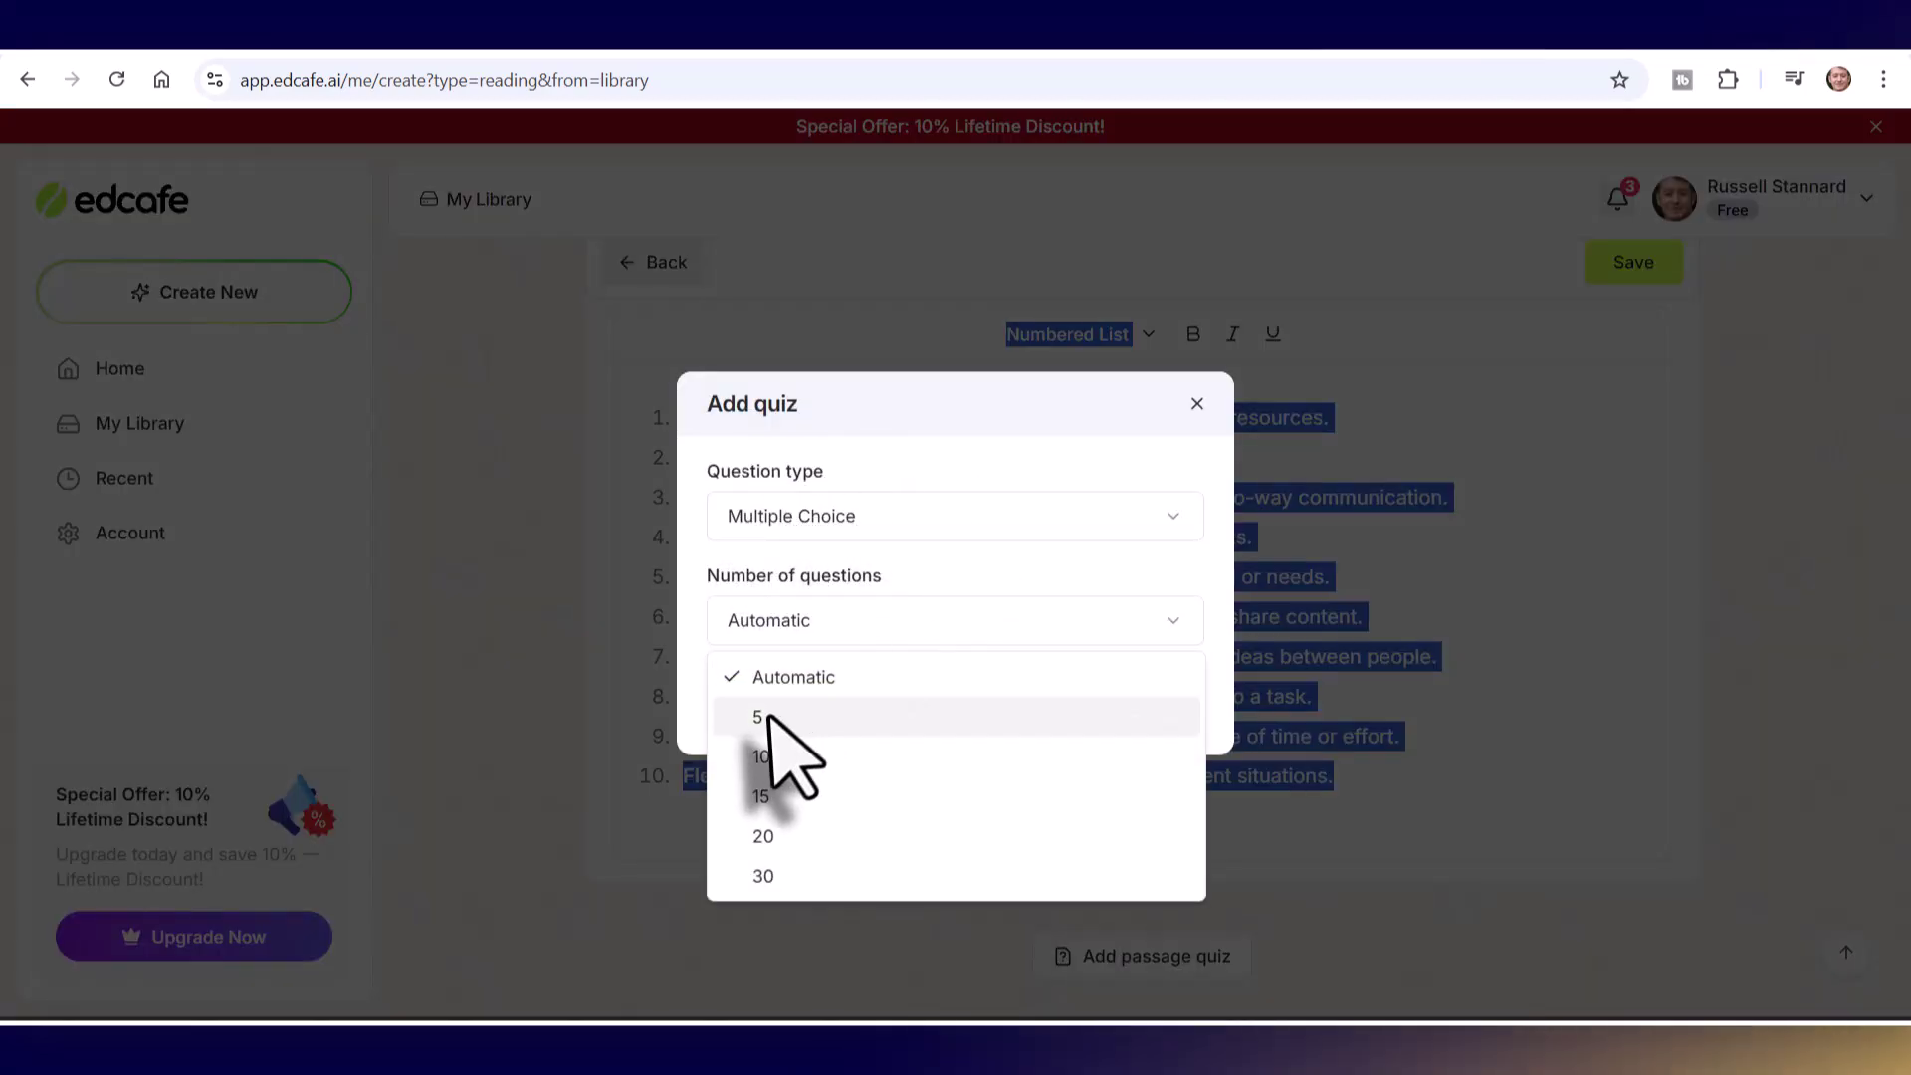
{"action": "left_click", "coordinate": [764, 718]}
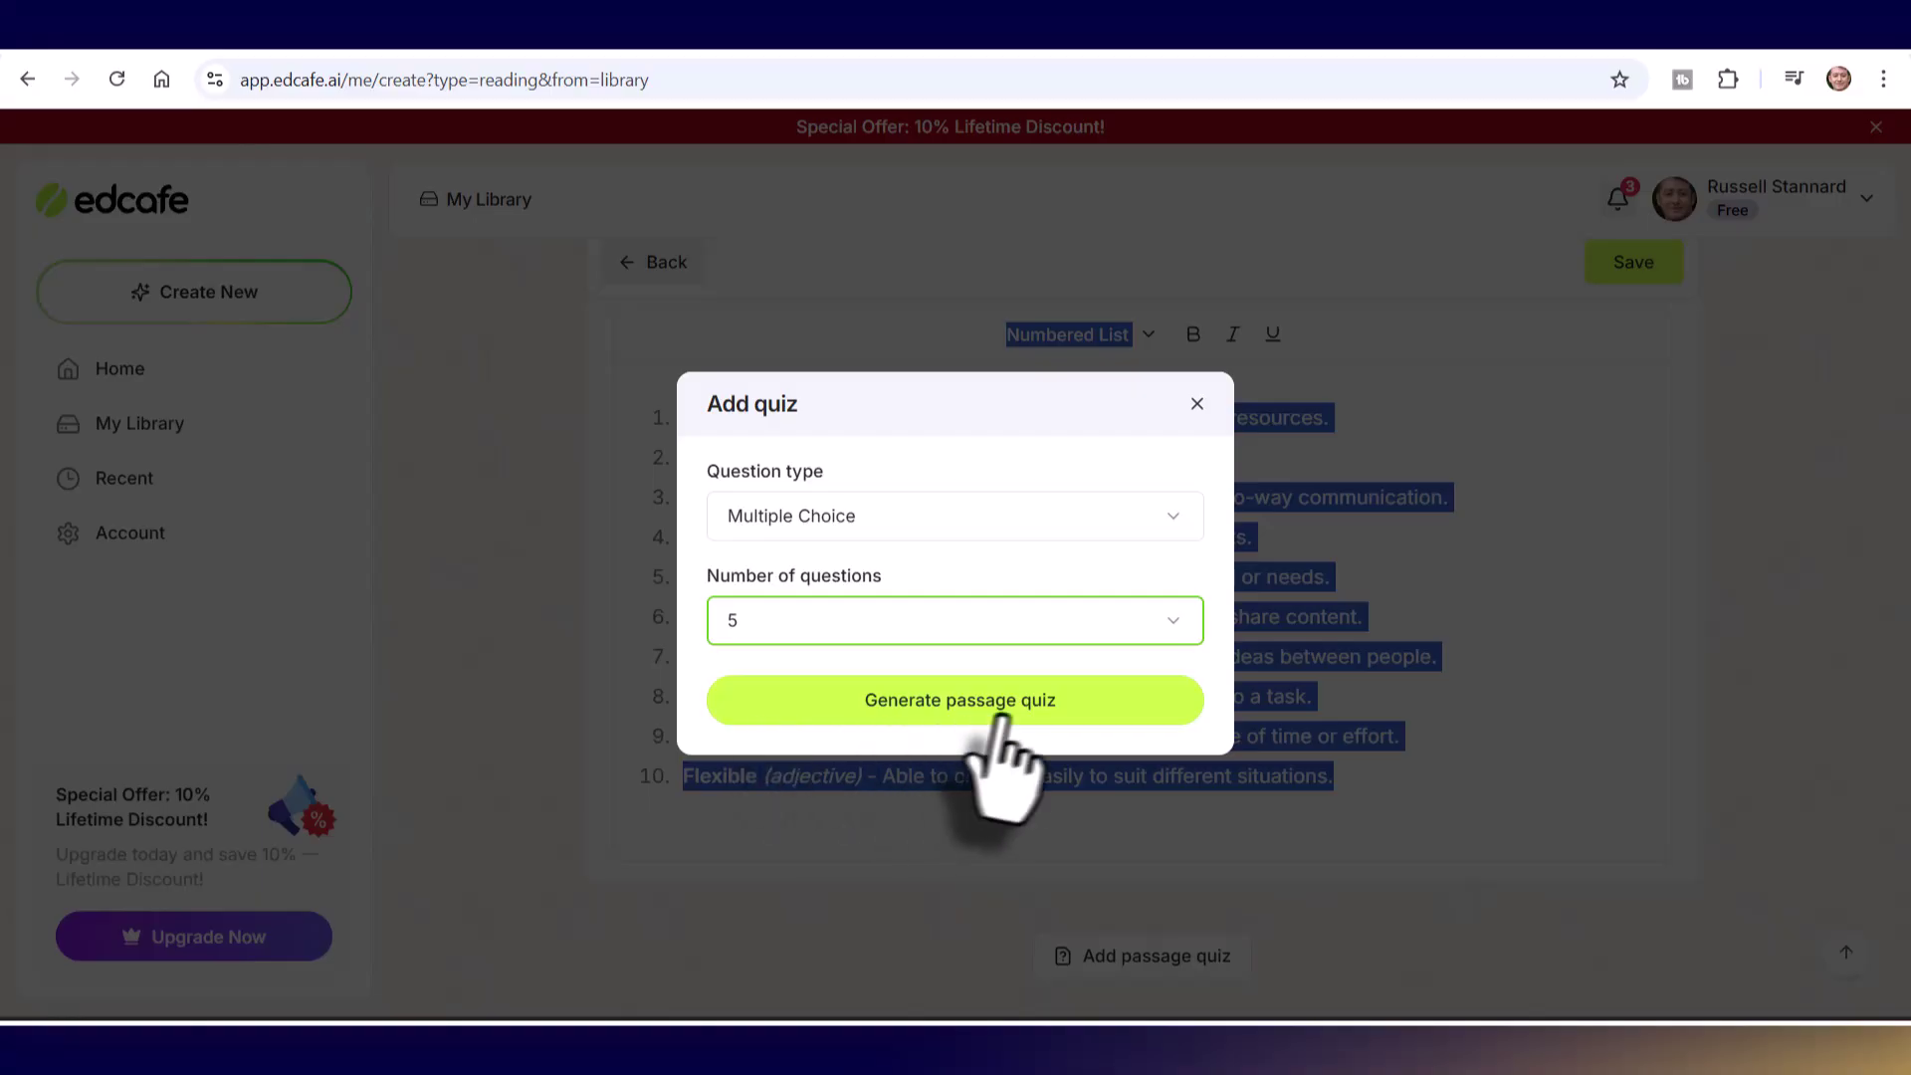
{"action": "left_click", "coordinate": [961, 702]}
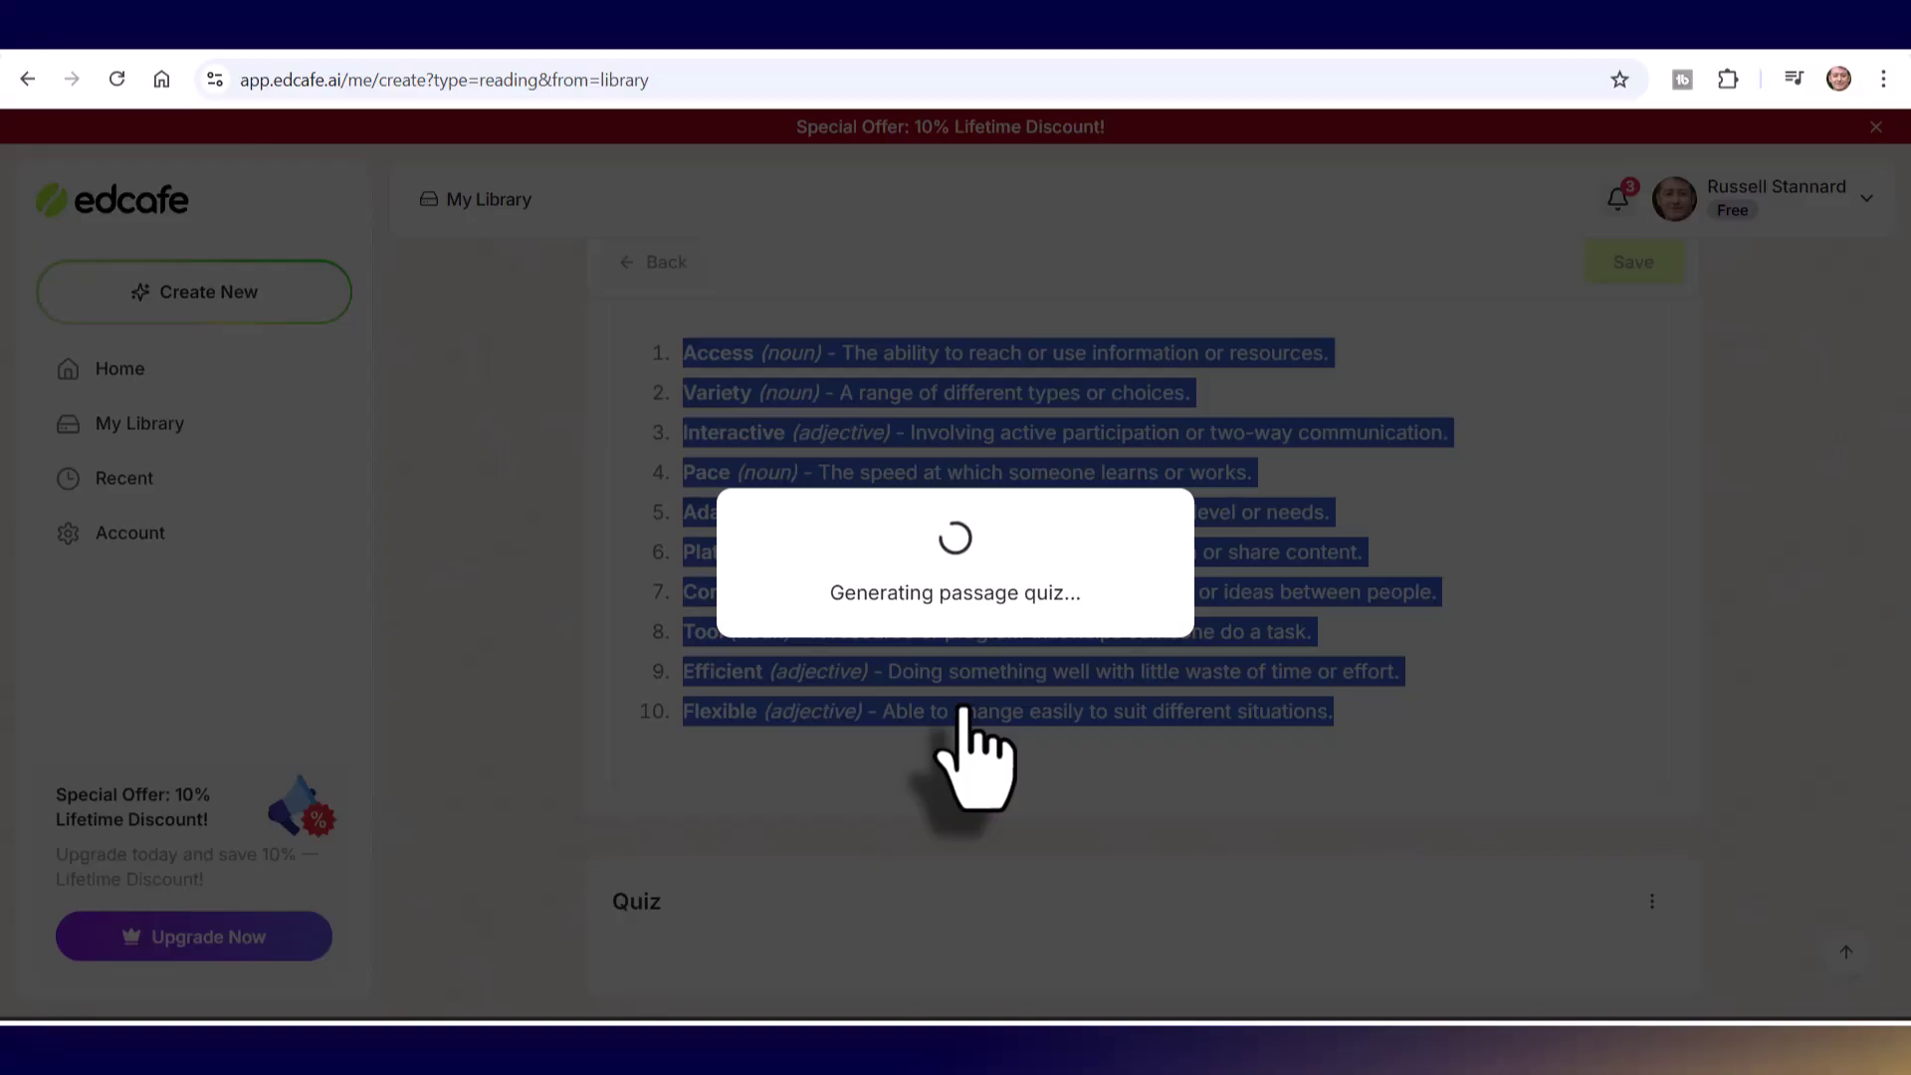
{"action": "scroll", "coordinate": [961, 742], "scroll_direction": "down", "scroll_amount": 5}
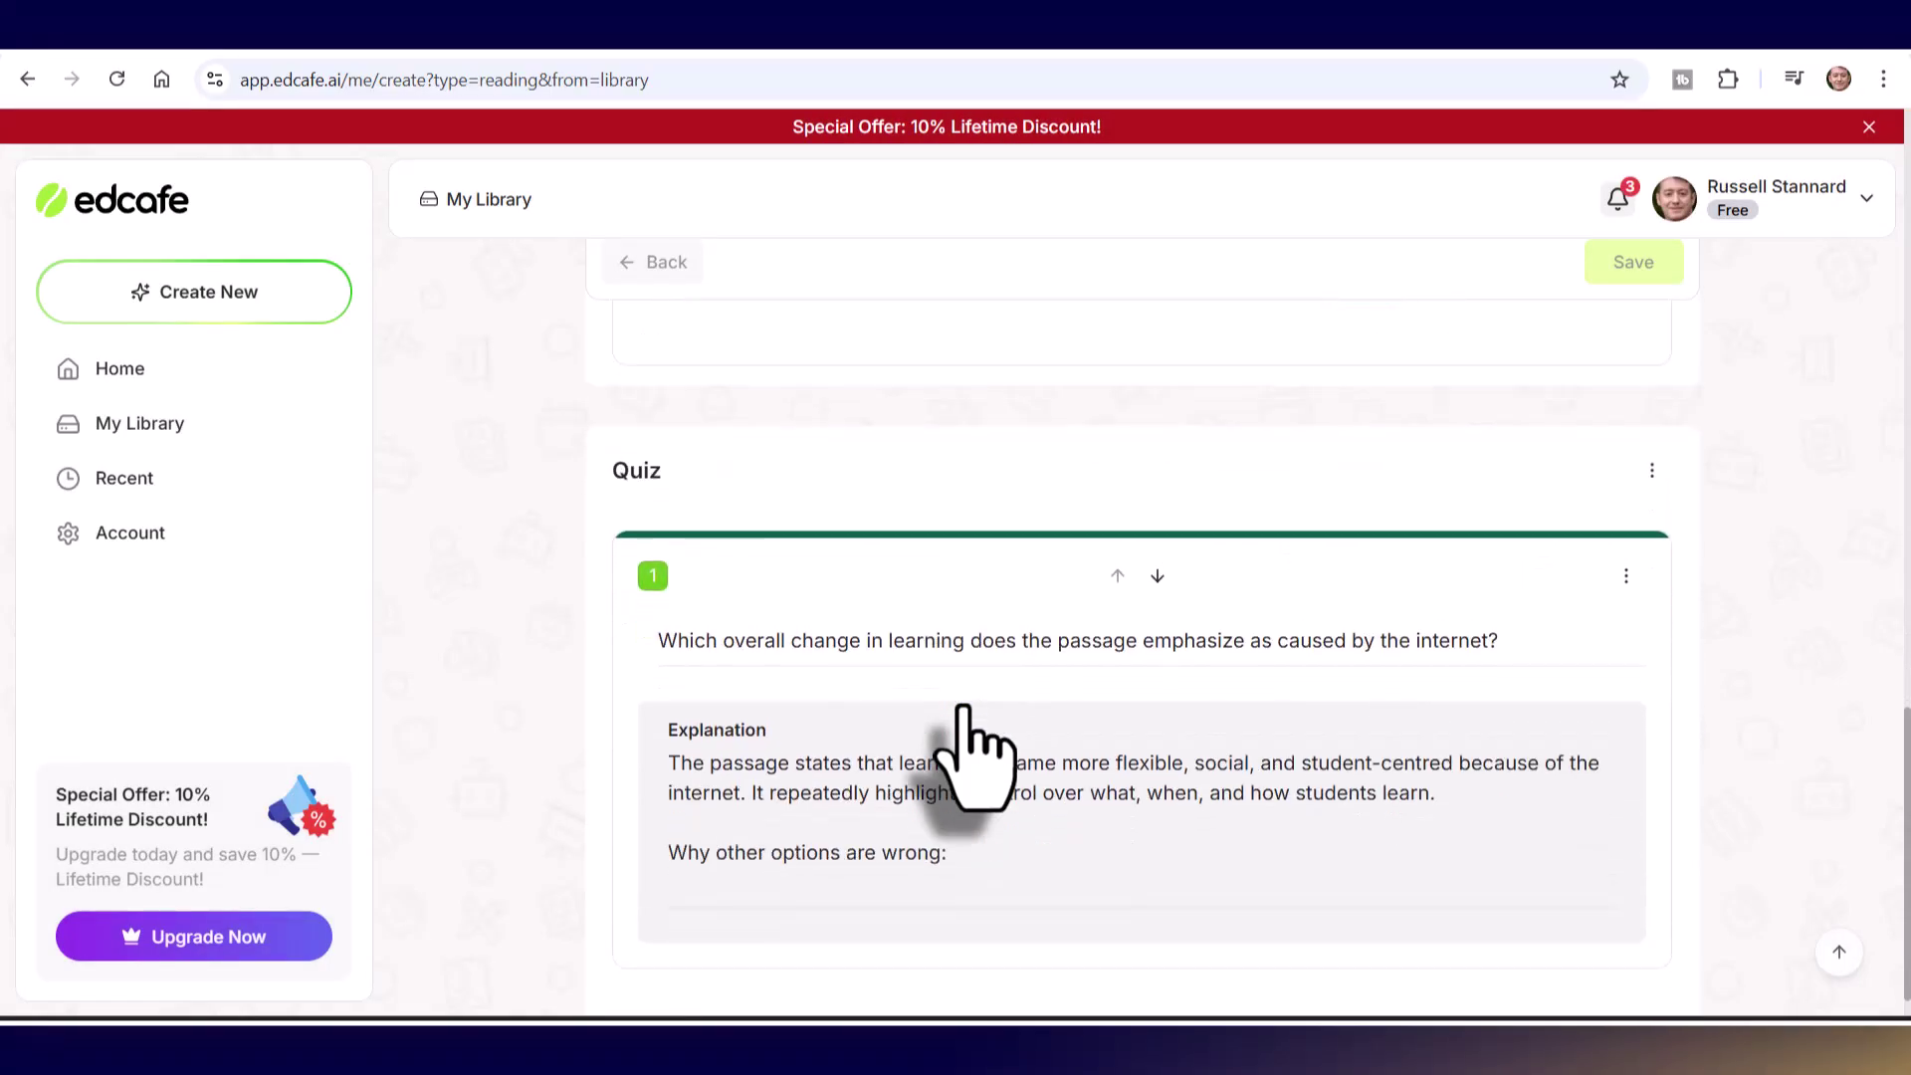
{"action": "scroll", "coordinate": [961, 741], "scroll_direction": "down", "scroll_amount": 5}
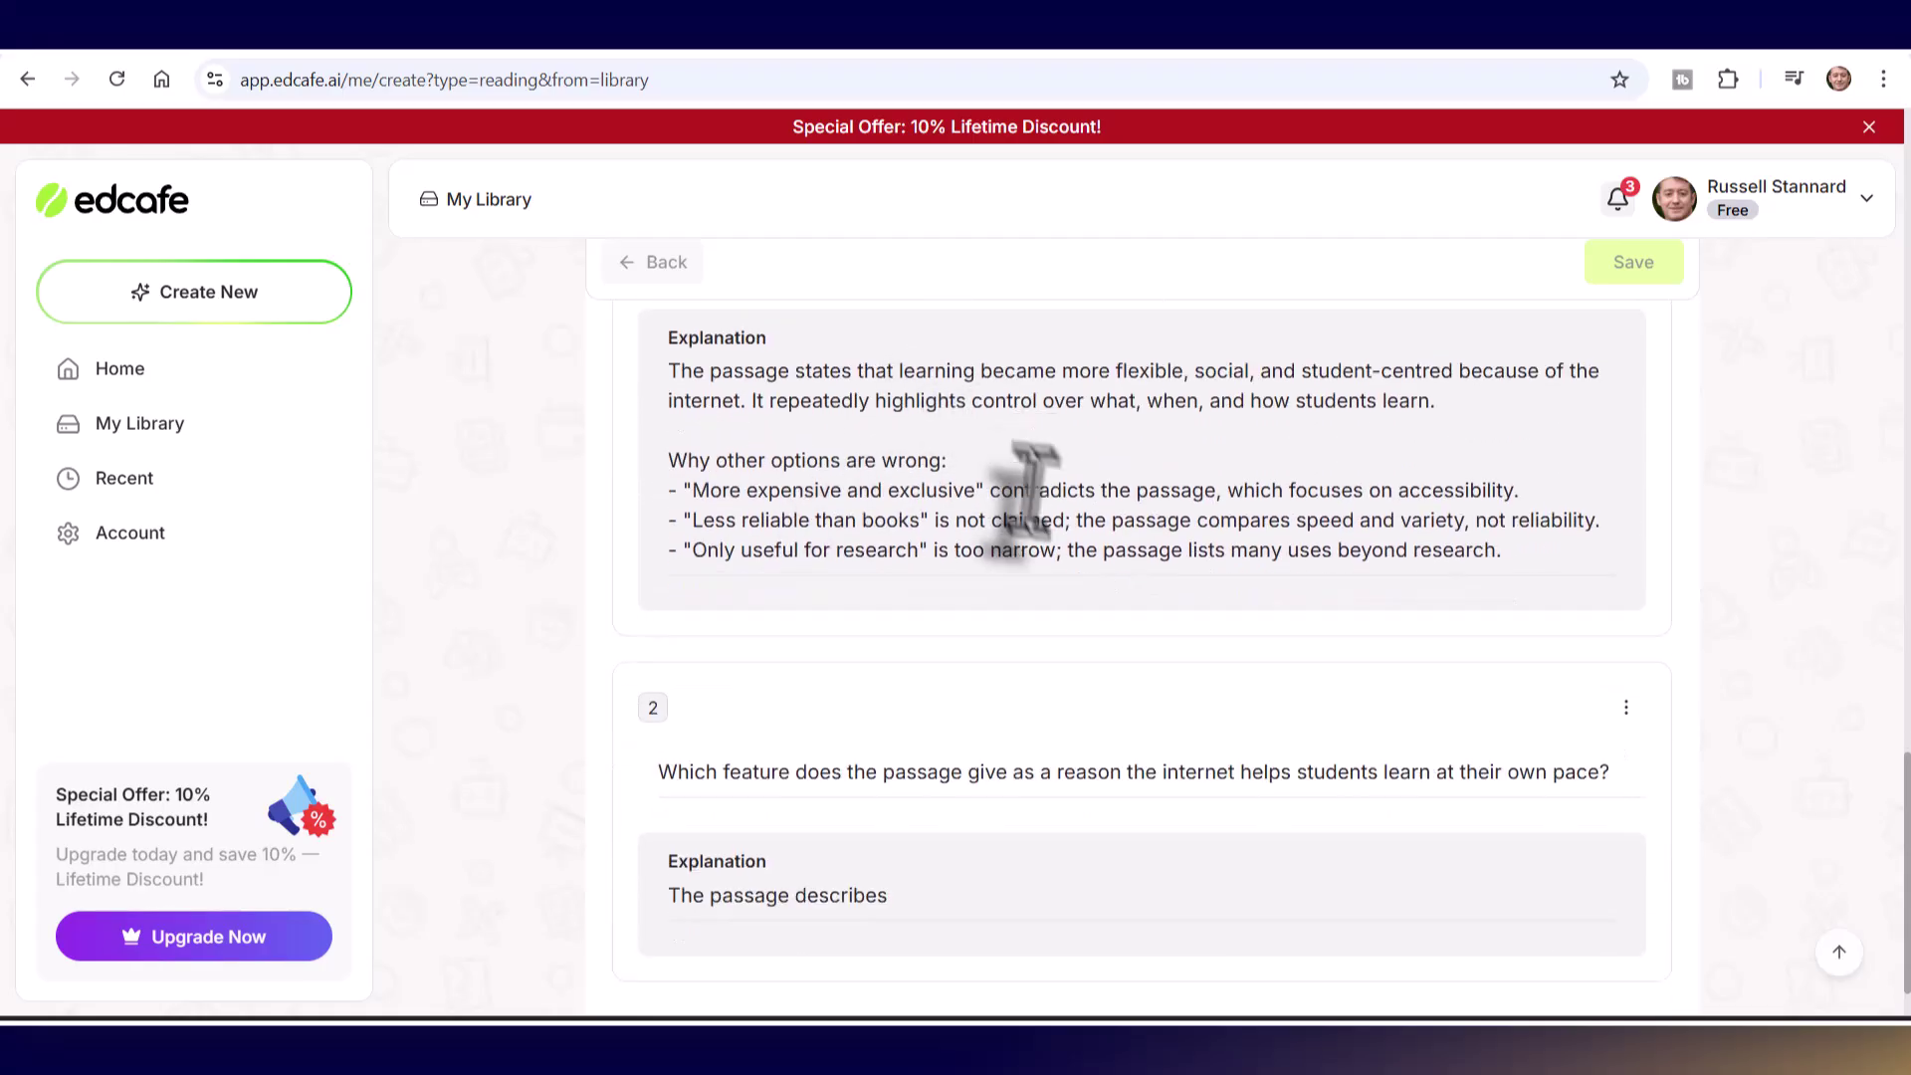
{"action": "scroll", "coordinate": [1024, 683], "scroll_direction": "down", "scroll_amount": 5}
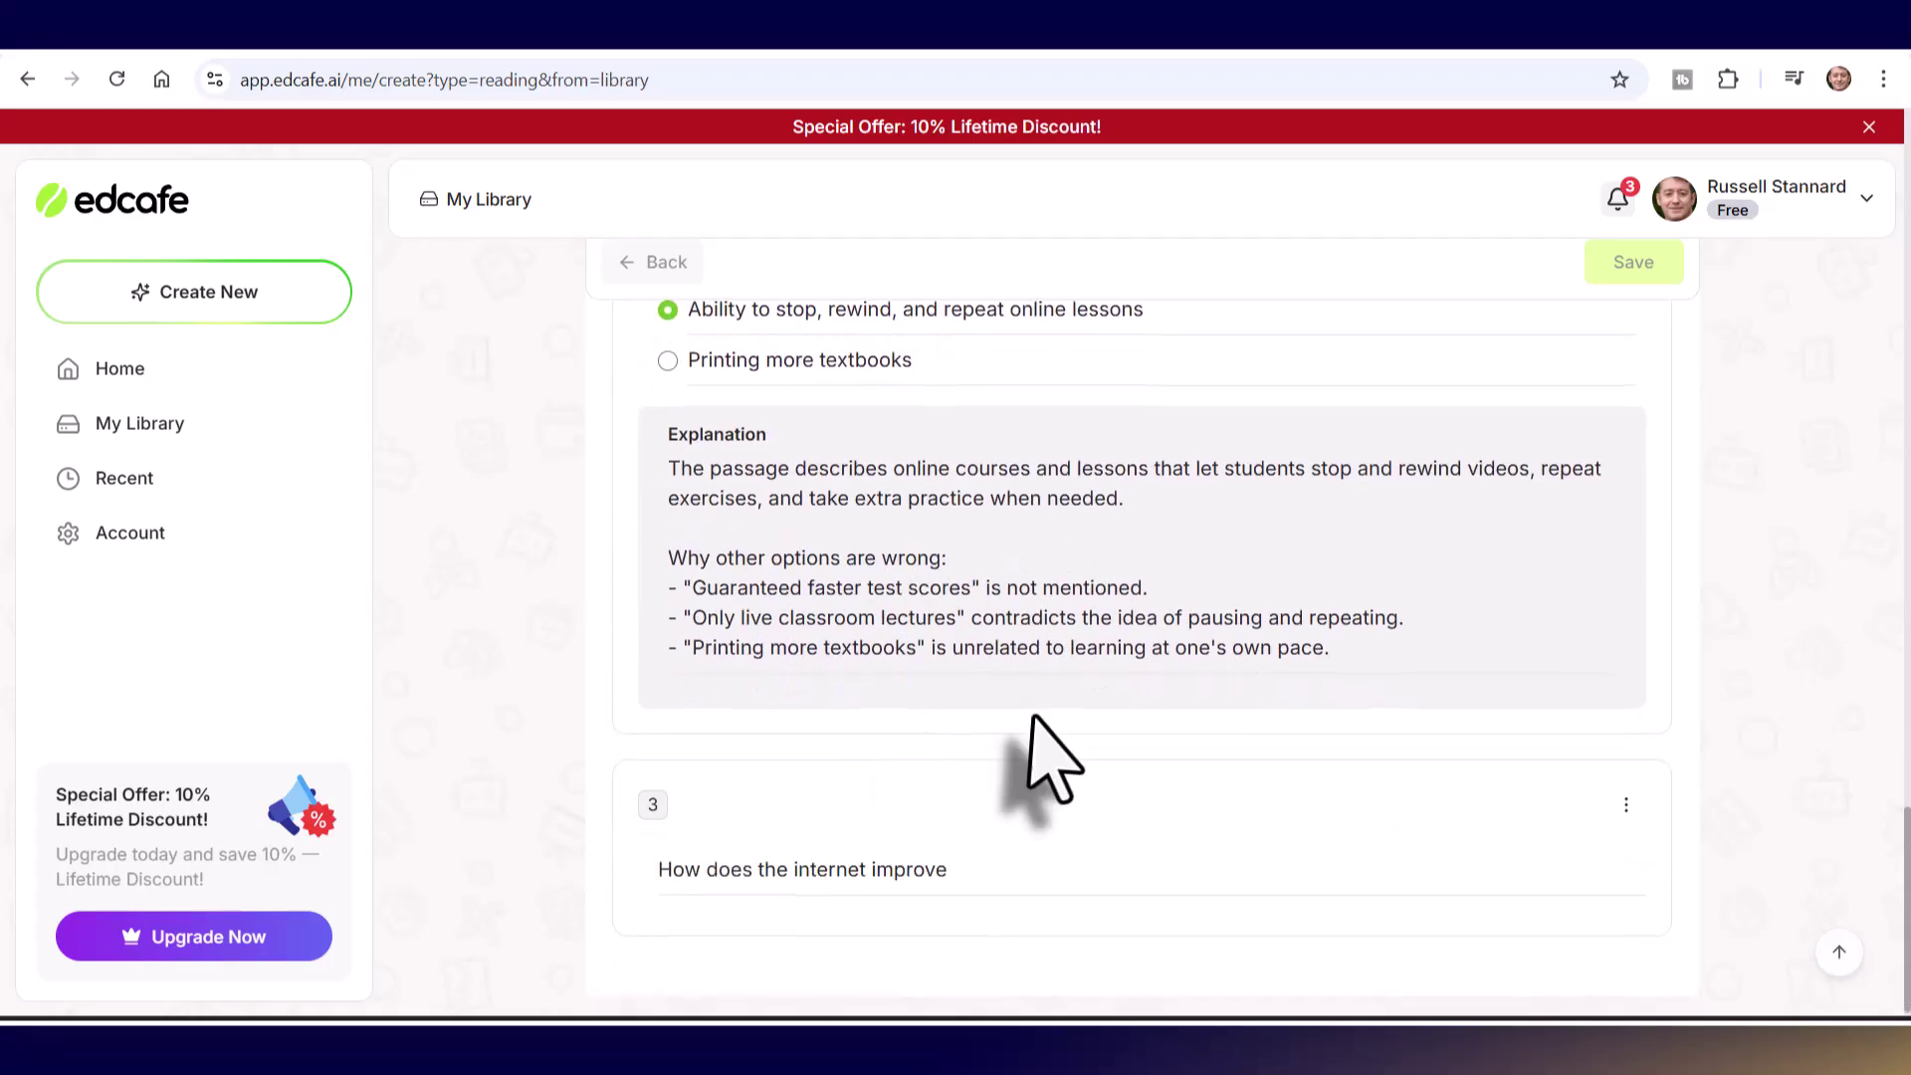
{"action": "scroll", "coordinate": [1050, 747], "scroll_direction": "down", "scroll_amount": 5}
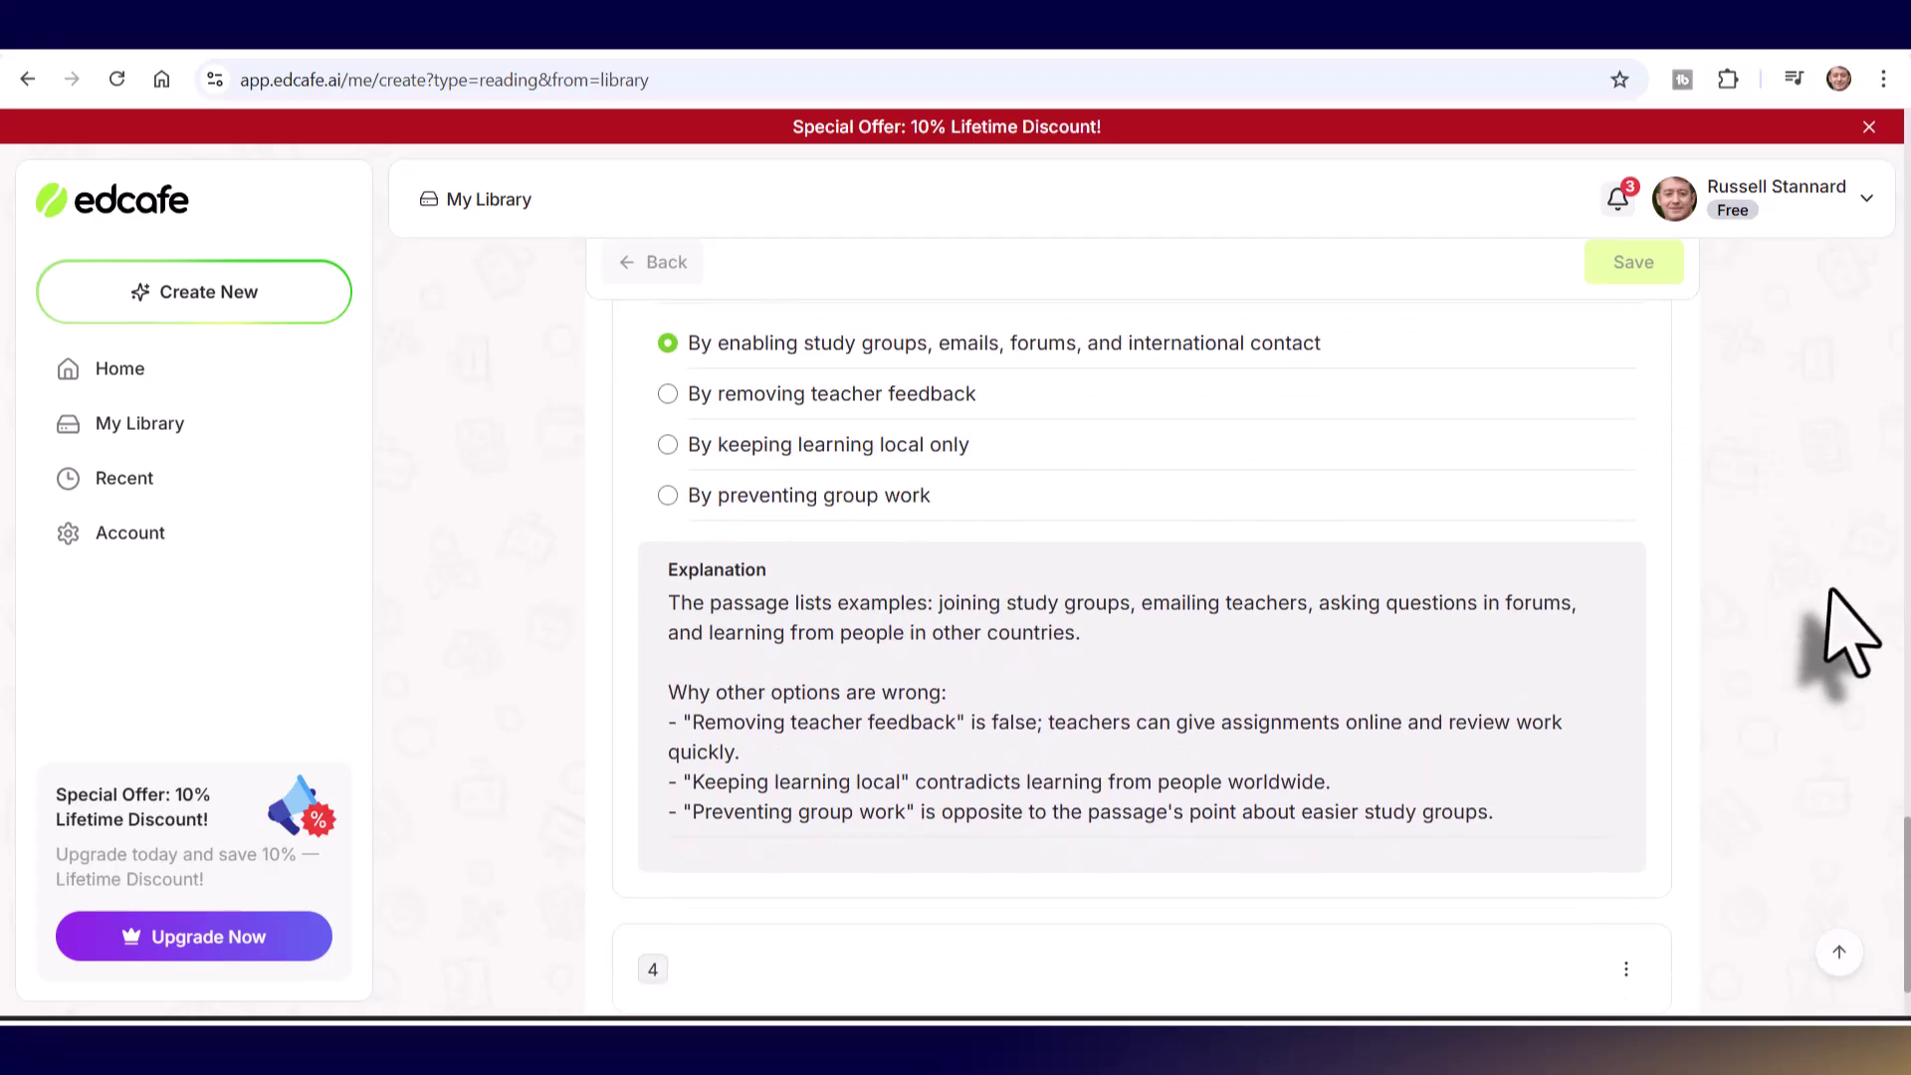
{"action": "scroll", "coordinate": [1846, 633], "scroll_direction": "down", "scroll_amount": 6}
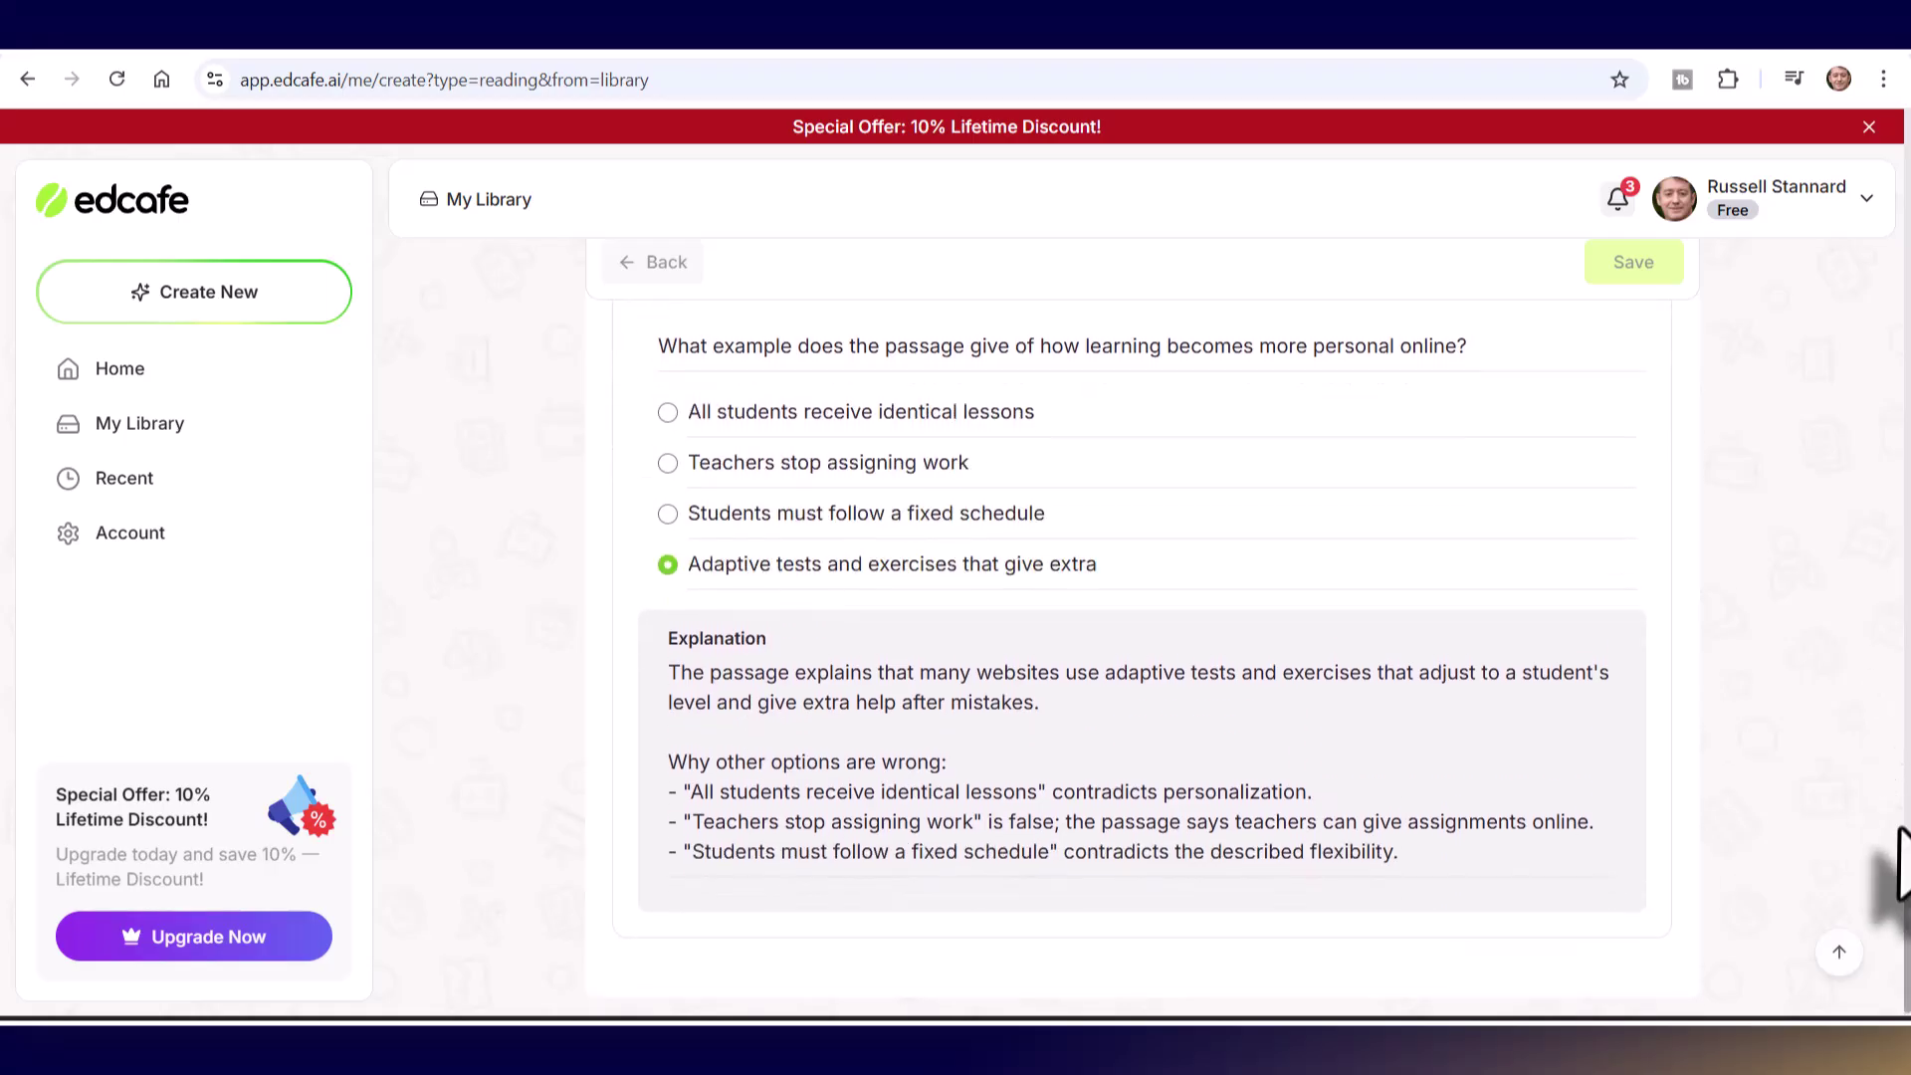
{"action": "scroll", "coordinate": [1894, 826], "scroll_direction": "down", "scroll_amount": 5}
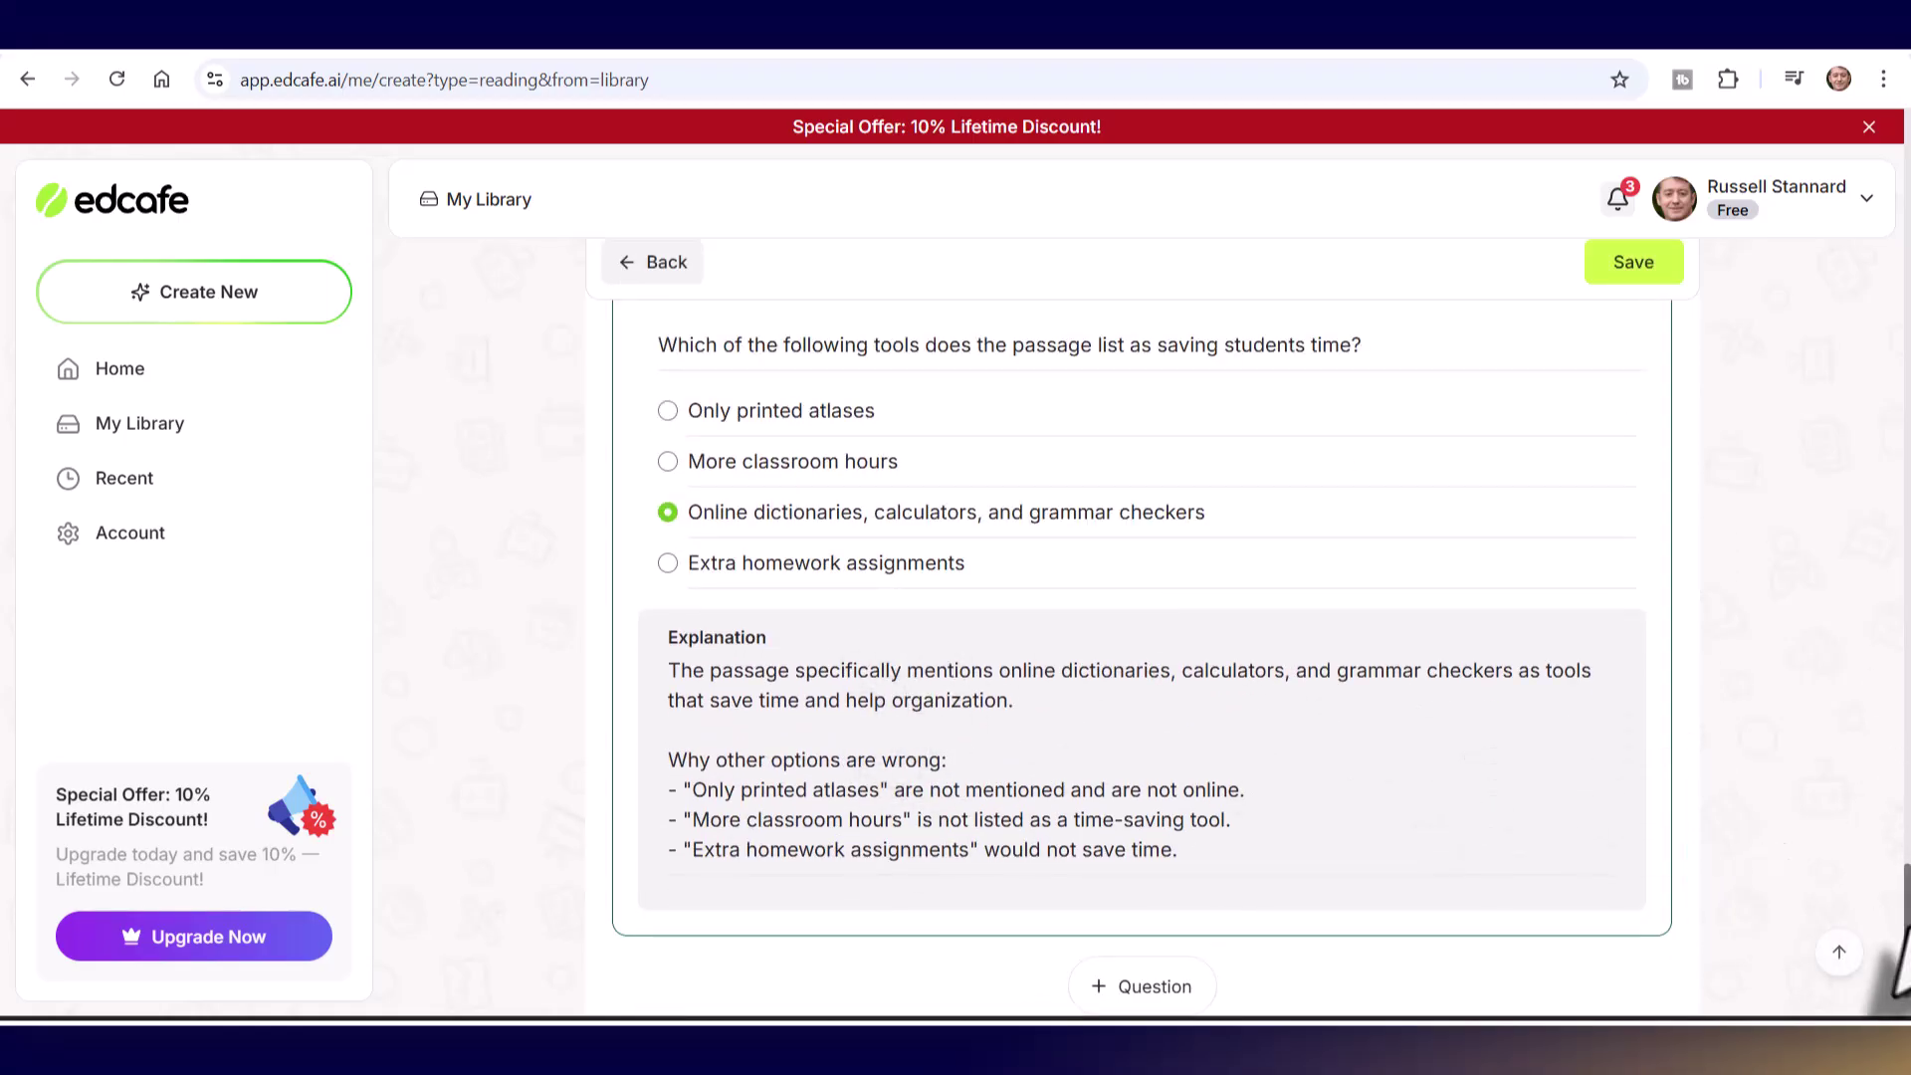
- Save the activity as Internet in My Library and open its Assign sharing dialog with QR code
{"action": "left_click", "coordinate": [1630, 265]}
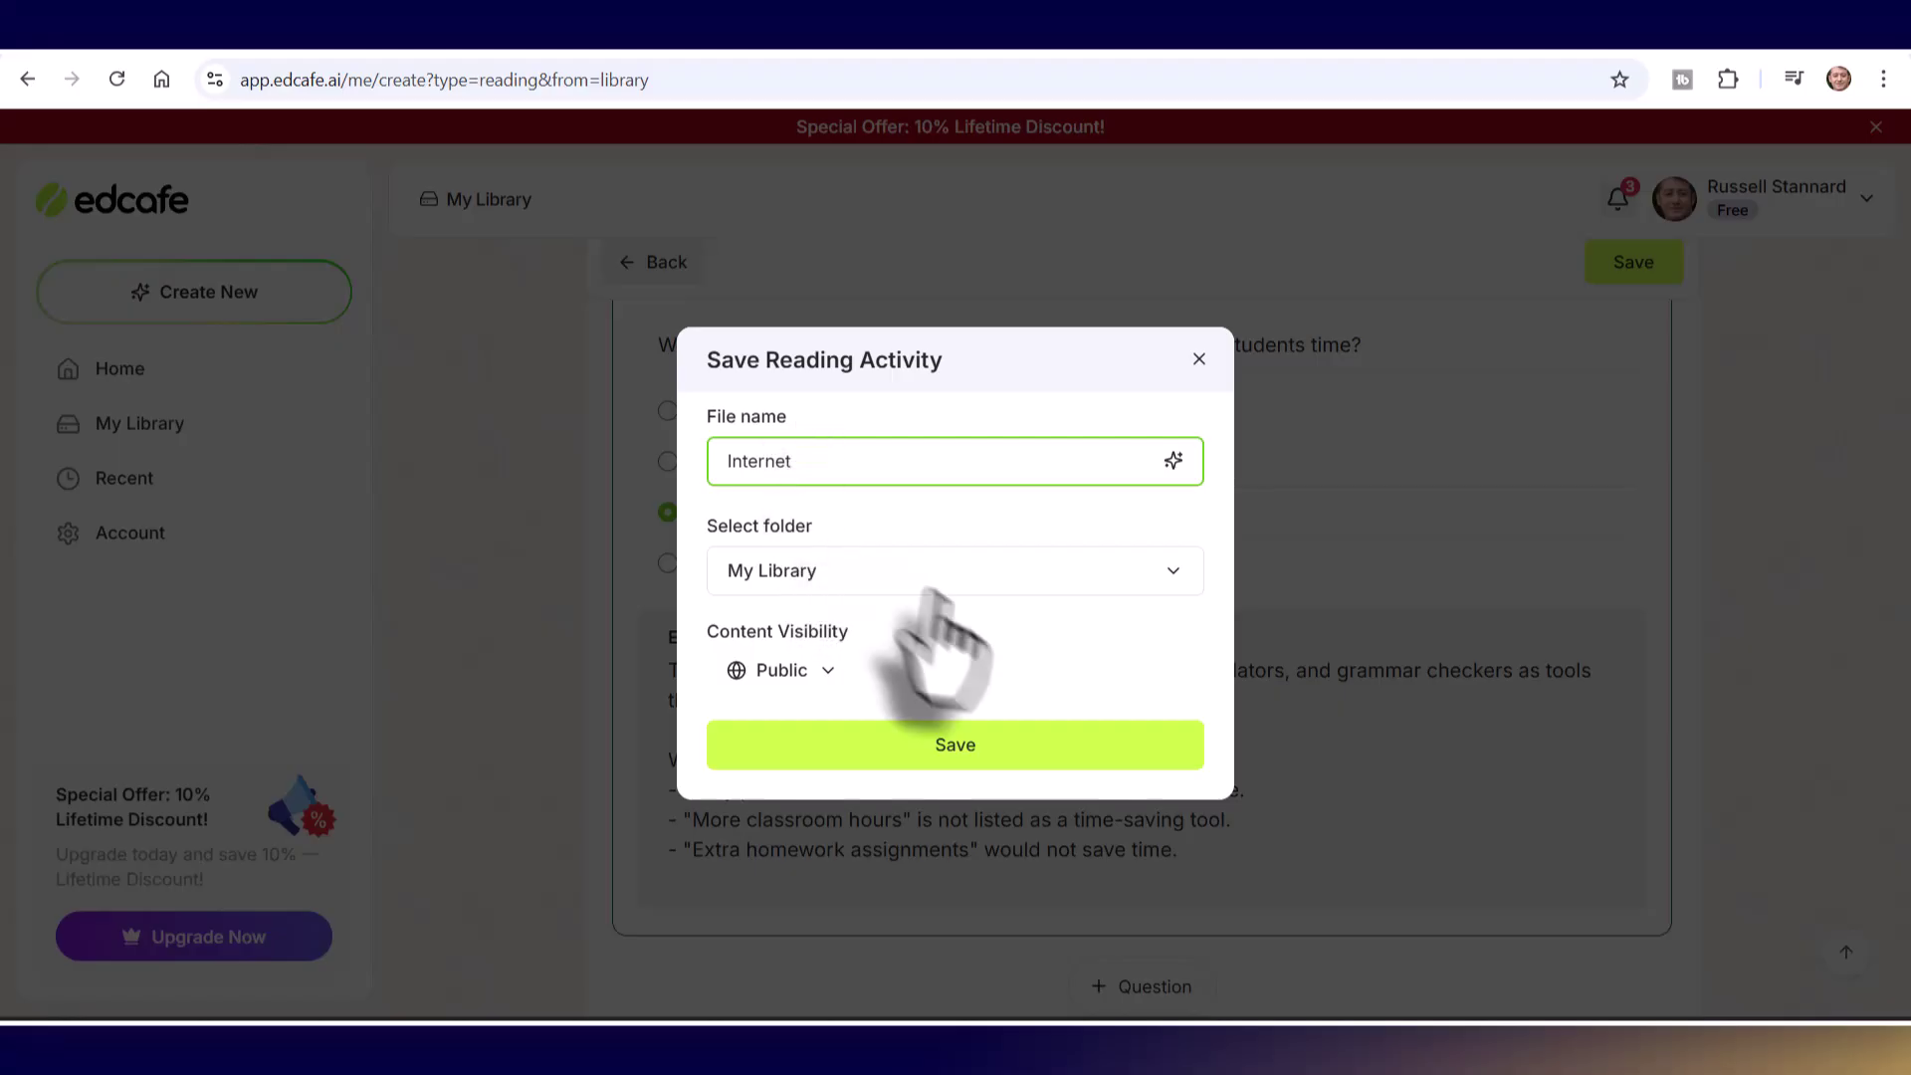
{"action": "left_click", "coordinate": [946, 748]}
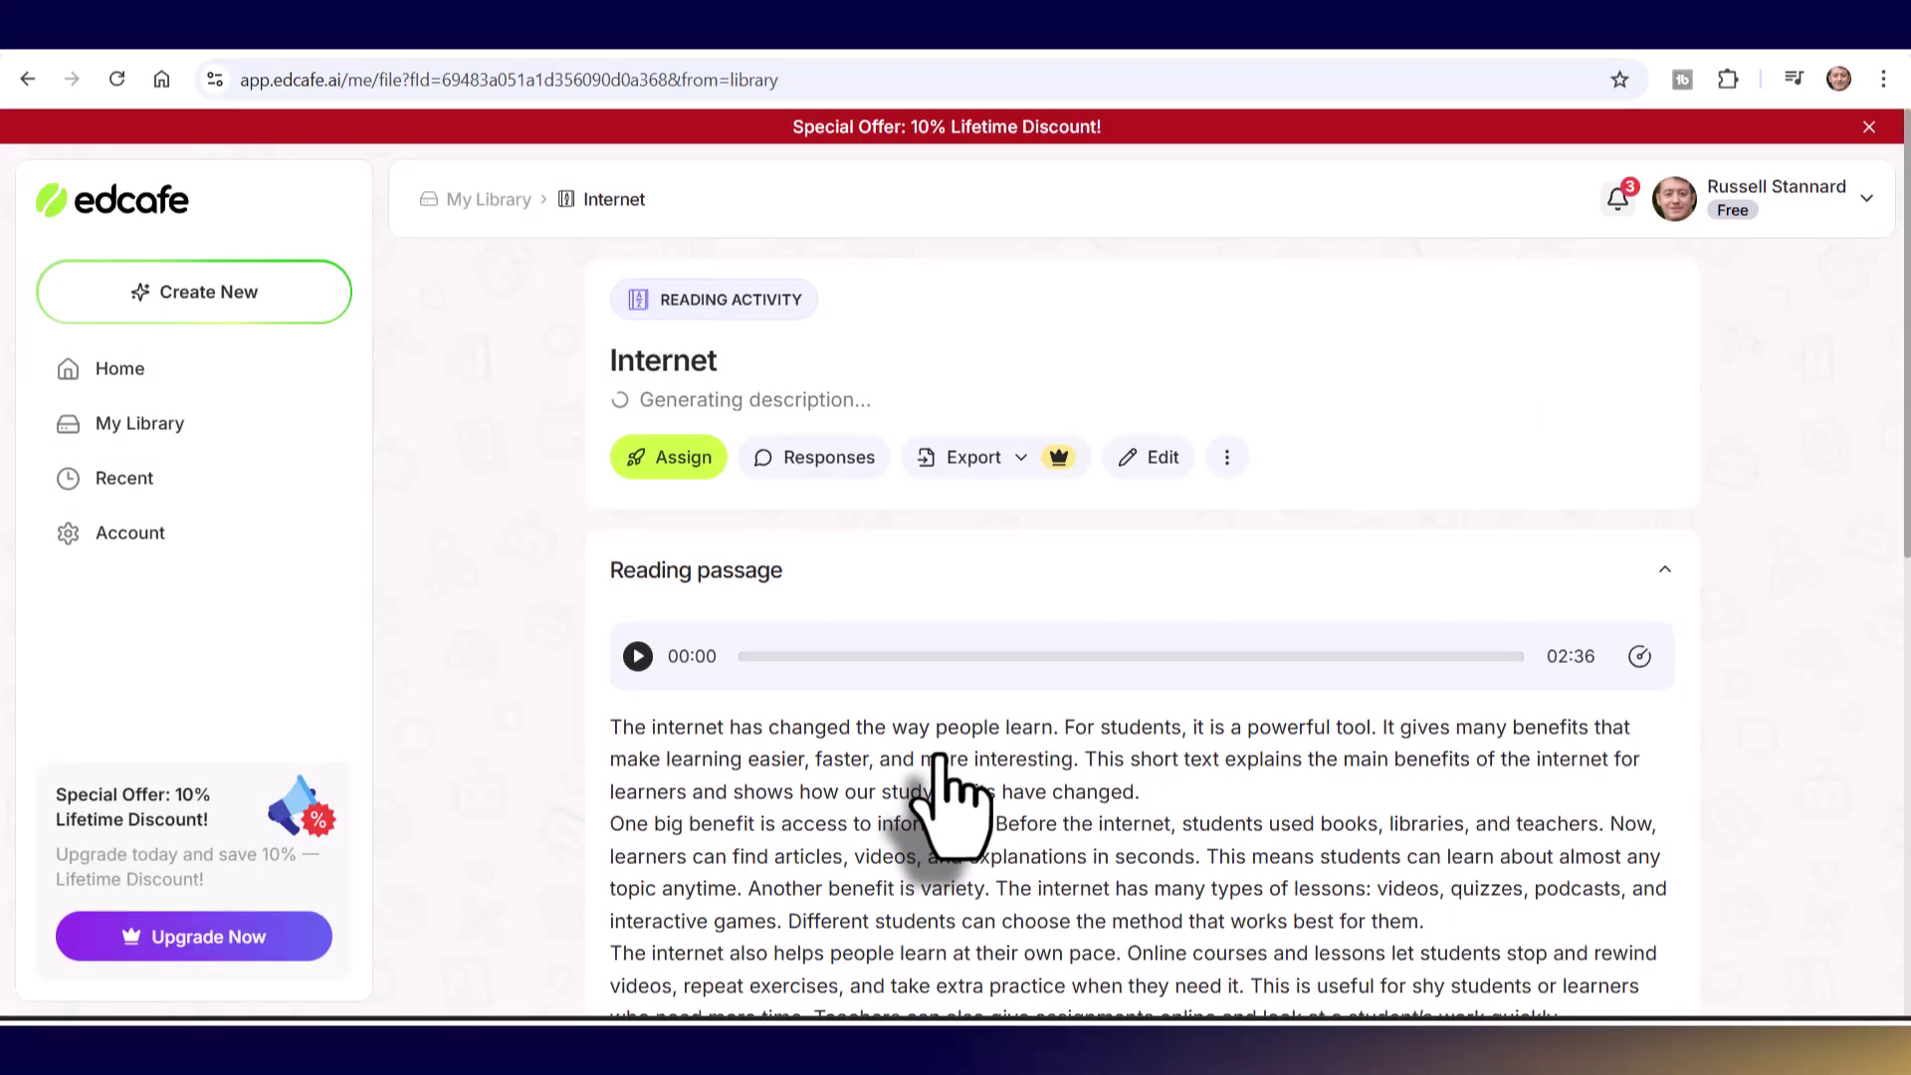
{"action": "left_click", "coordinate": [664, 460]}
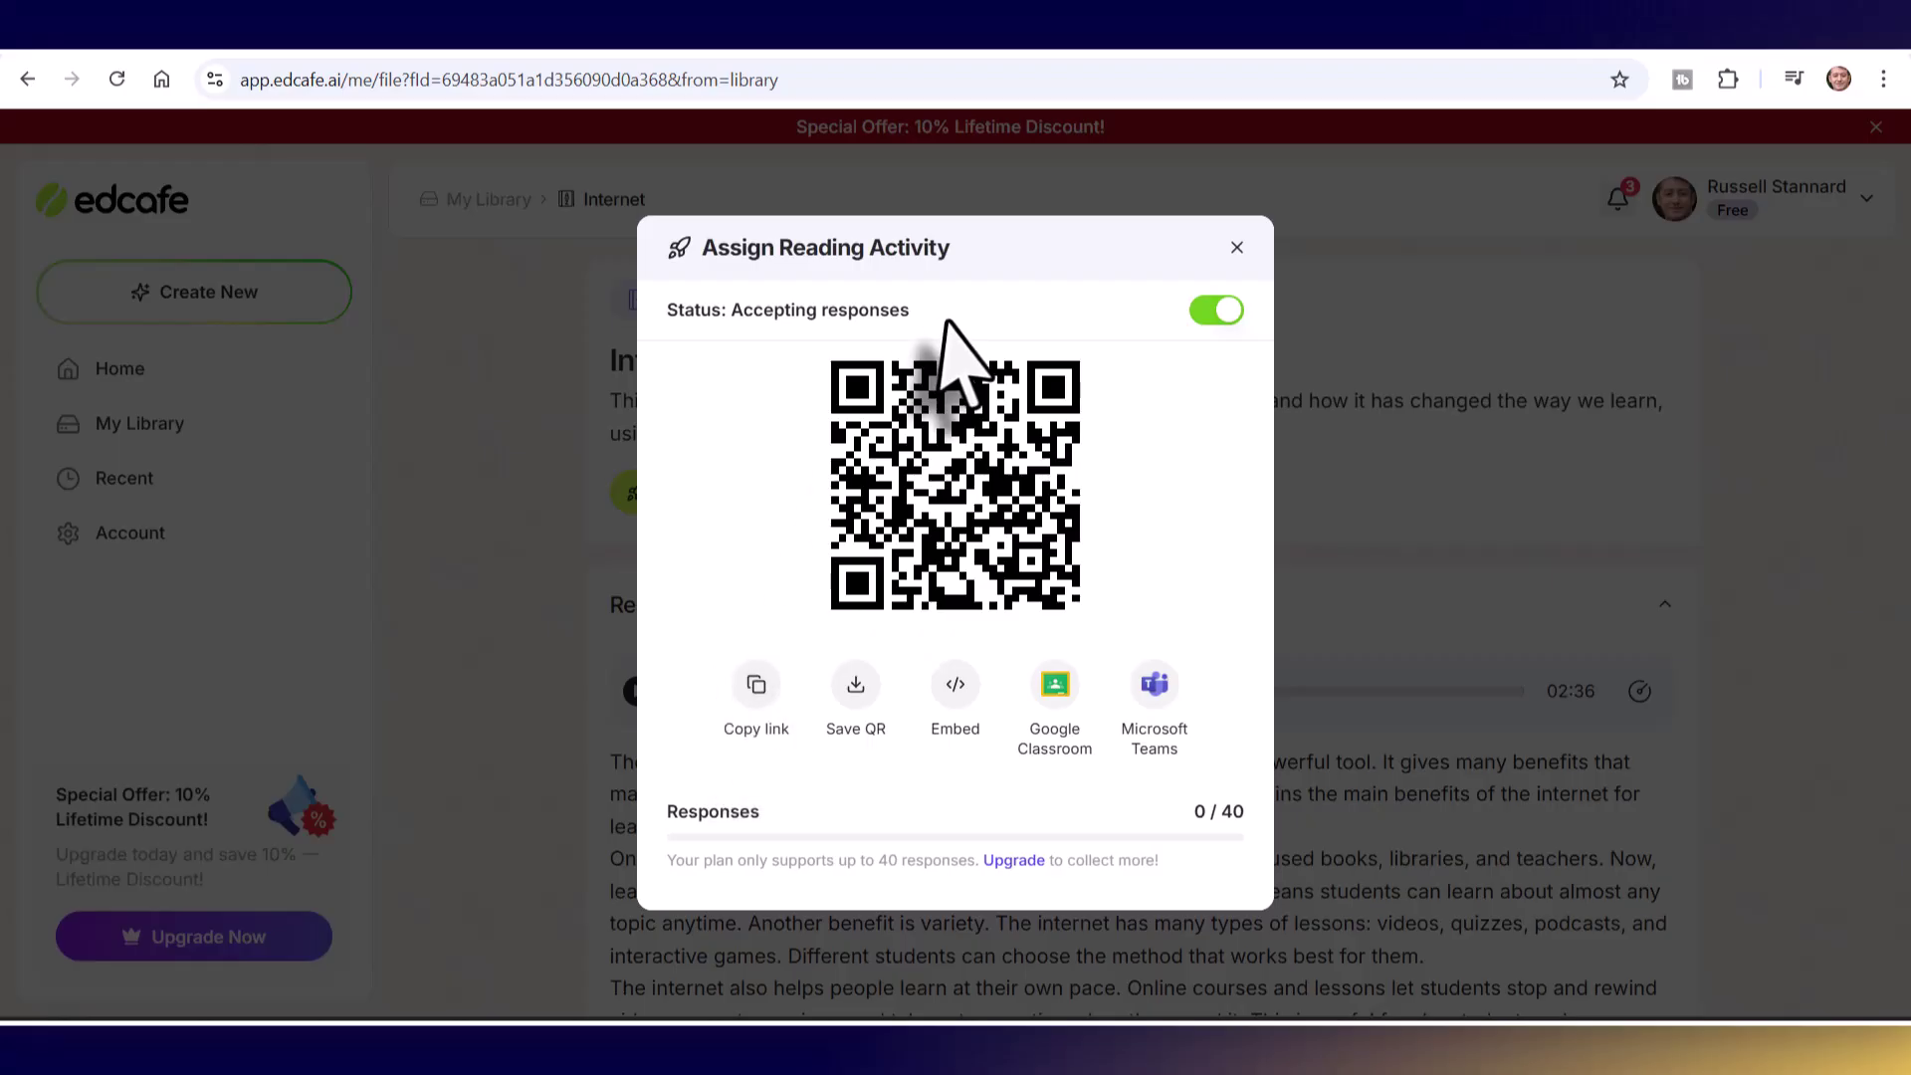
- Load the copied activity link in a new tab and enter a student name at the Quiz
{"action": "left_click", "coordinate": [1262, 53]}
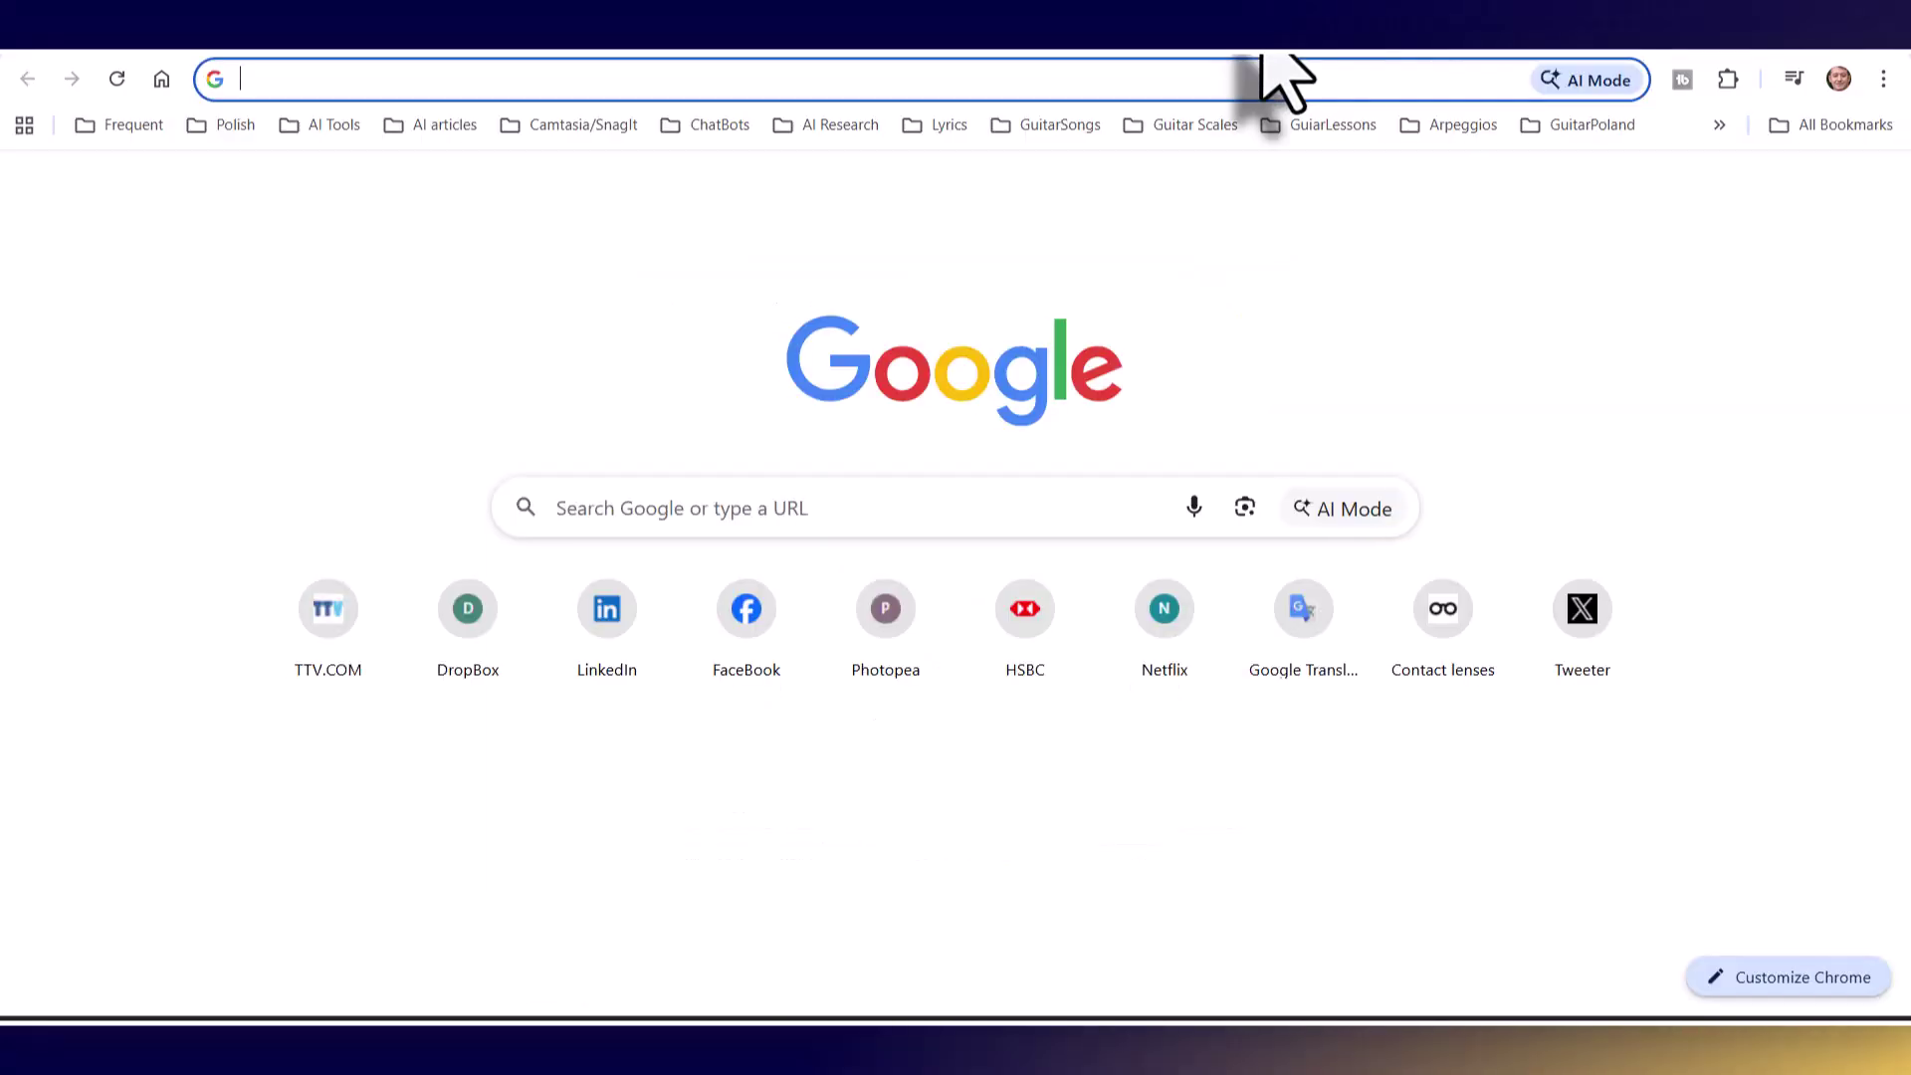
{"action": "type", "text": "https://app.edcafe.ai/reading/69483a051a1d356090d0a368"}
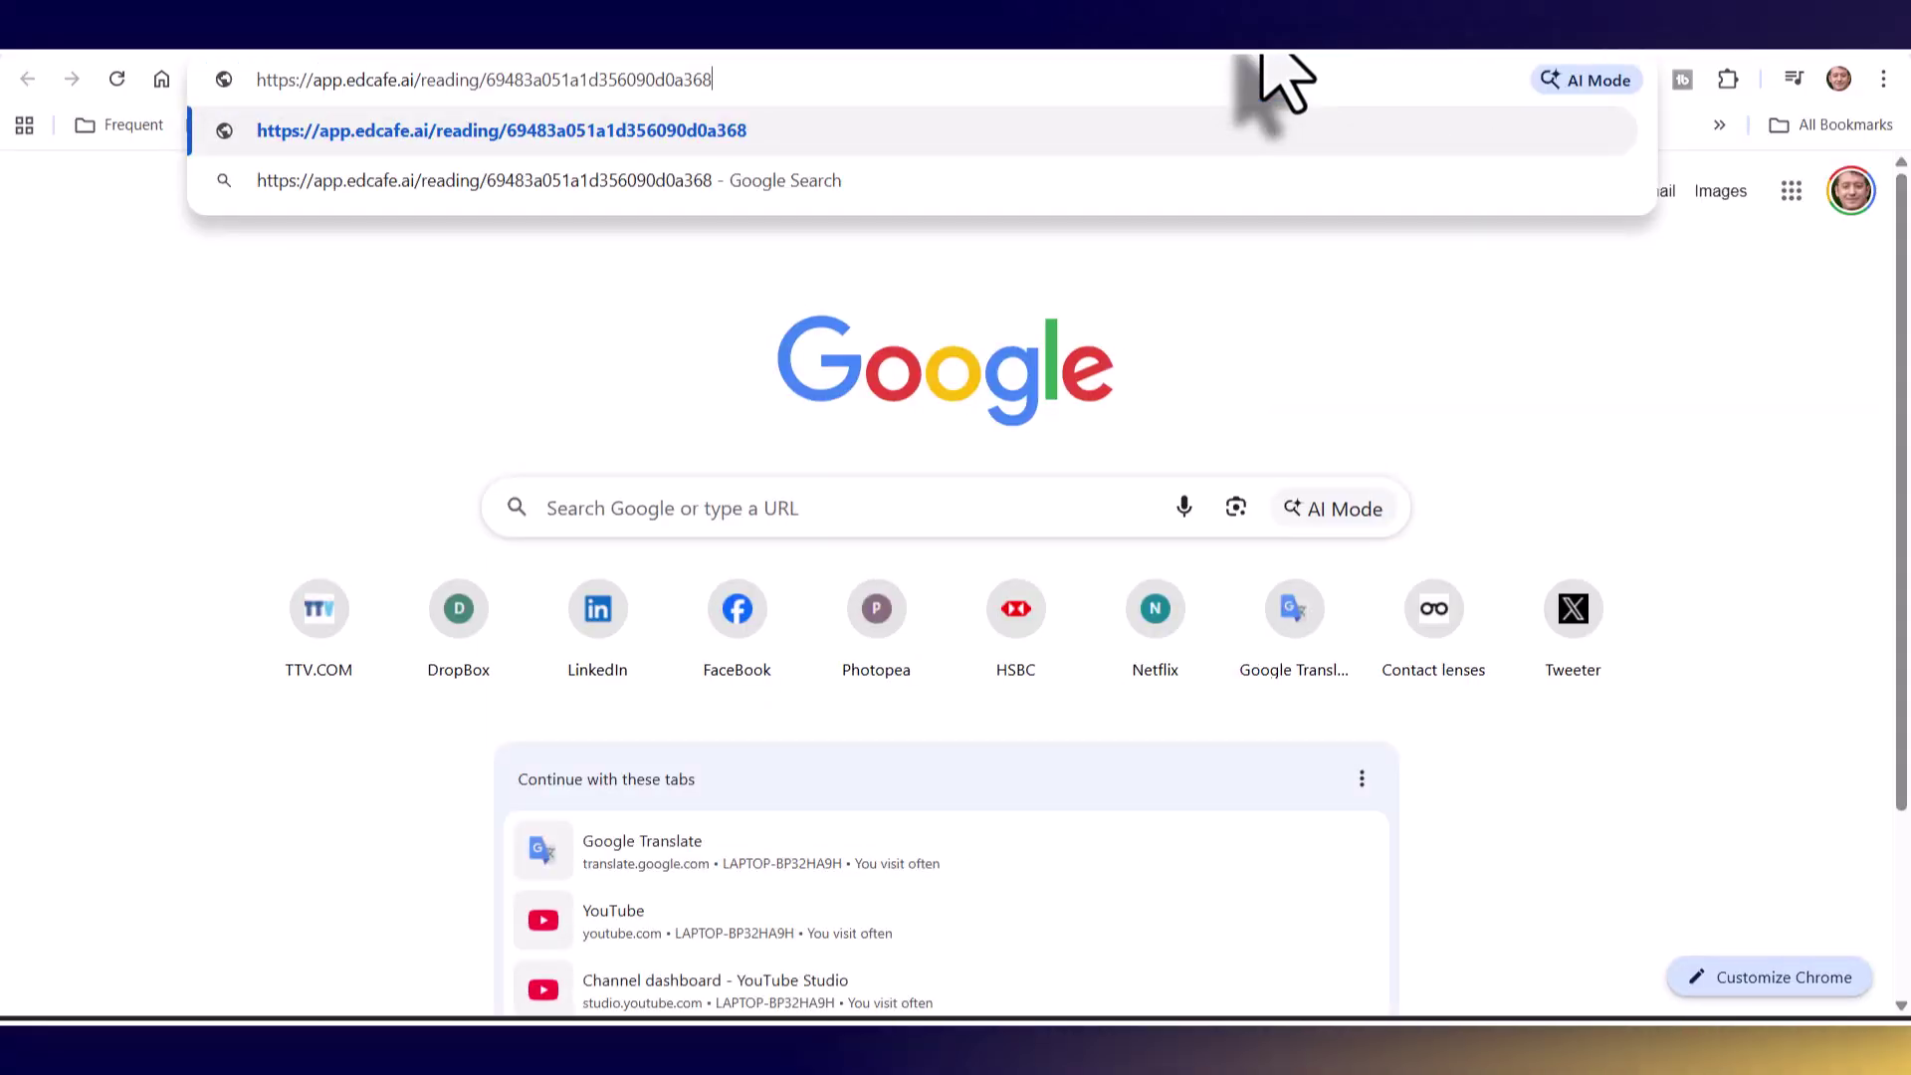
{"action": "key", "text": "Return"}
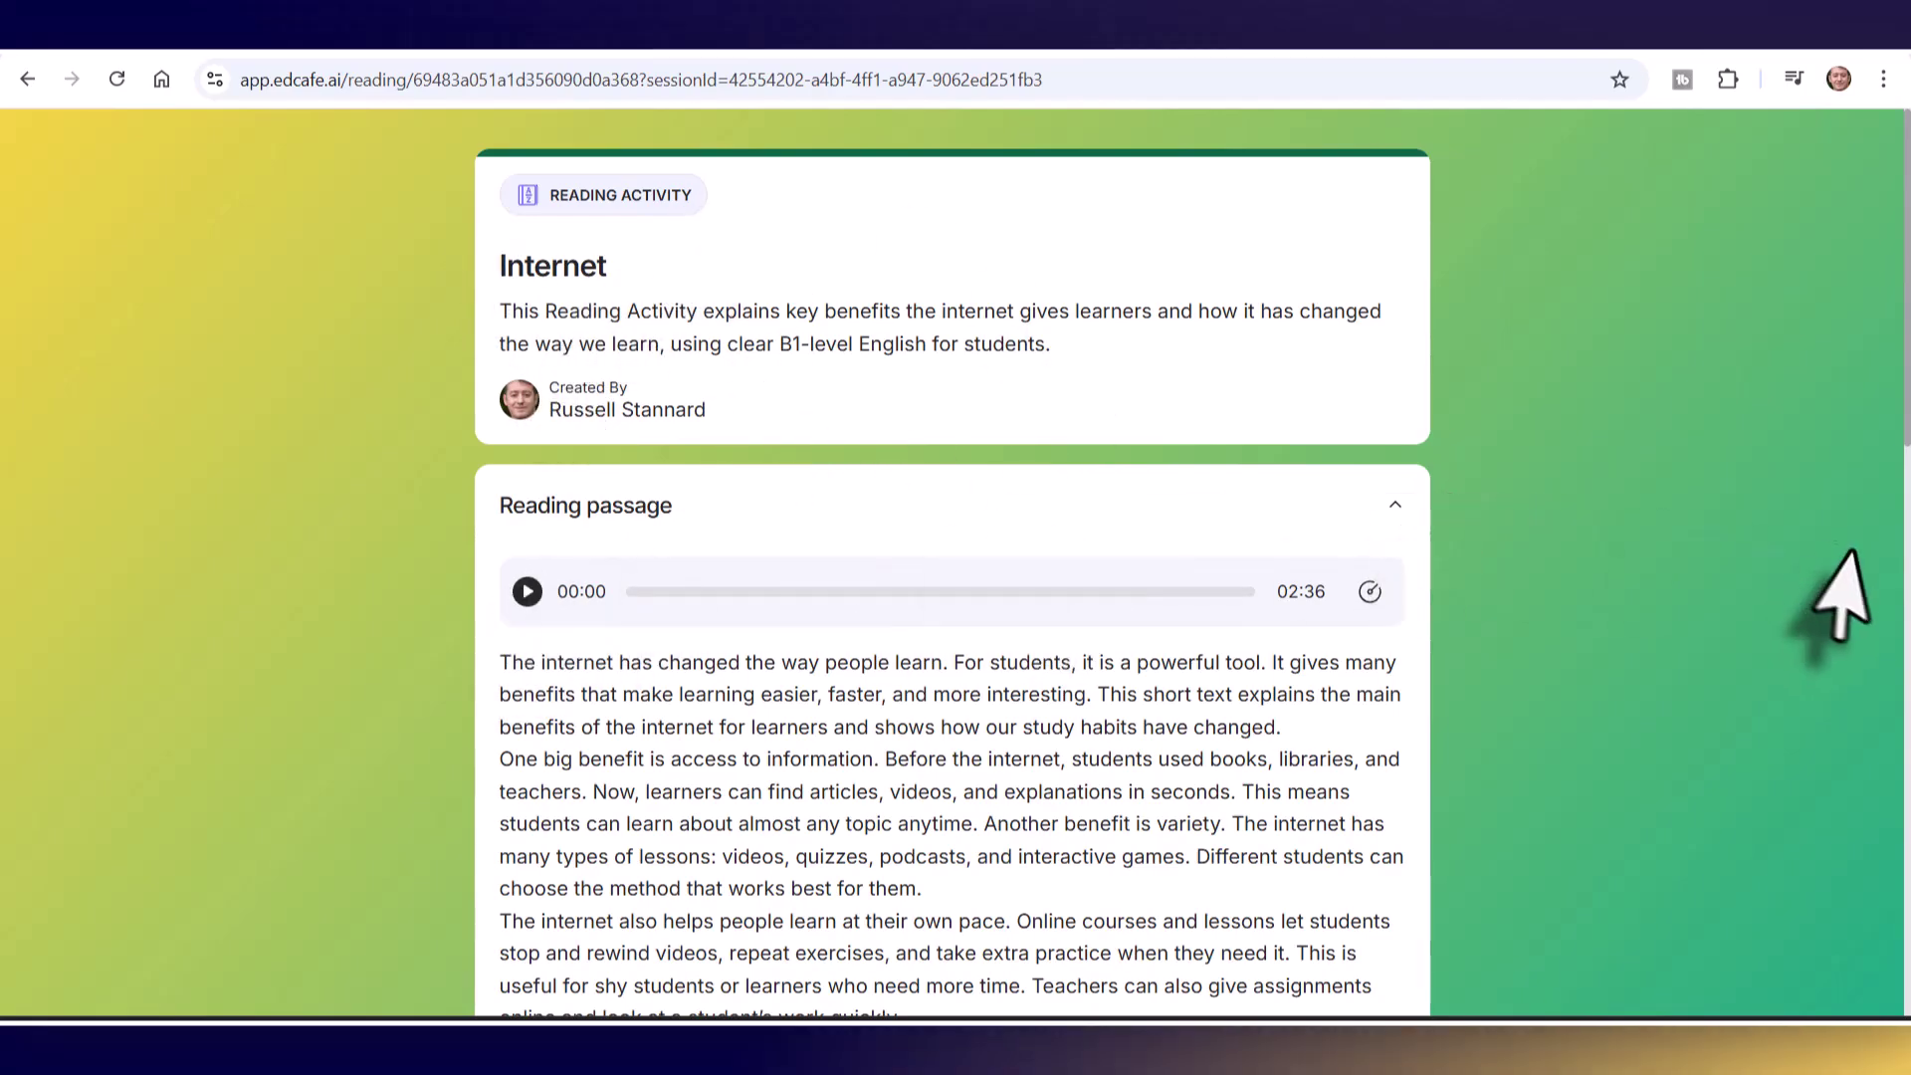
{"action": "left_click_drag", "start_coordinate": [1899, 497], "coordinate": [1896, 826]}
{"action": "scroll", "coordinate": [911, 960], "scroll_direction": "down", "scroll_amount": 5}
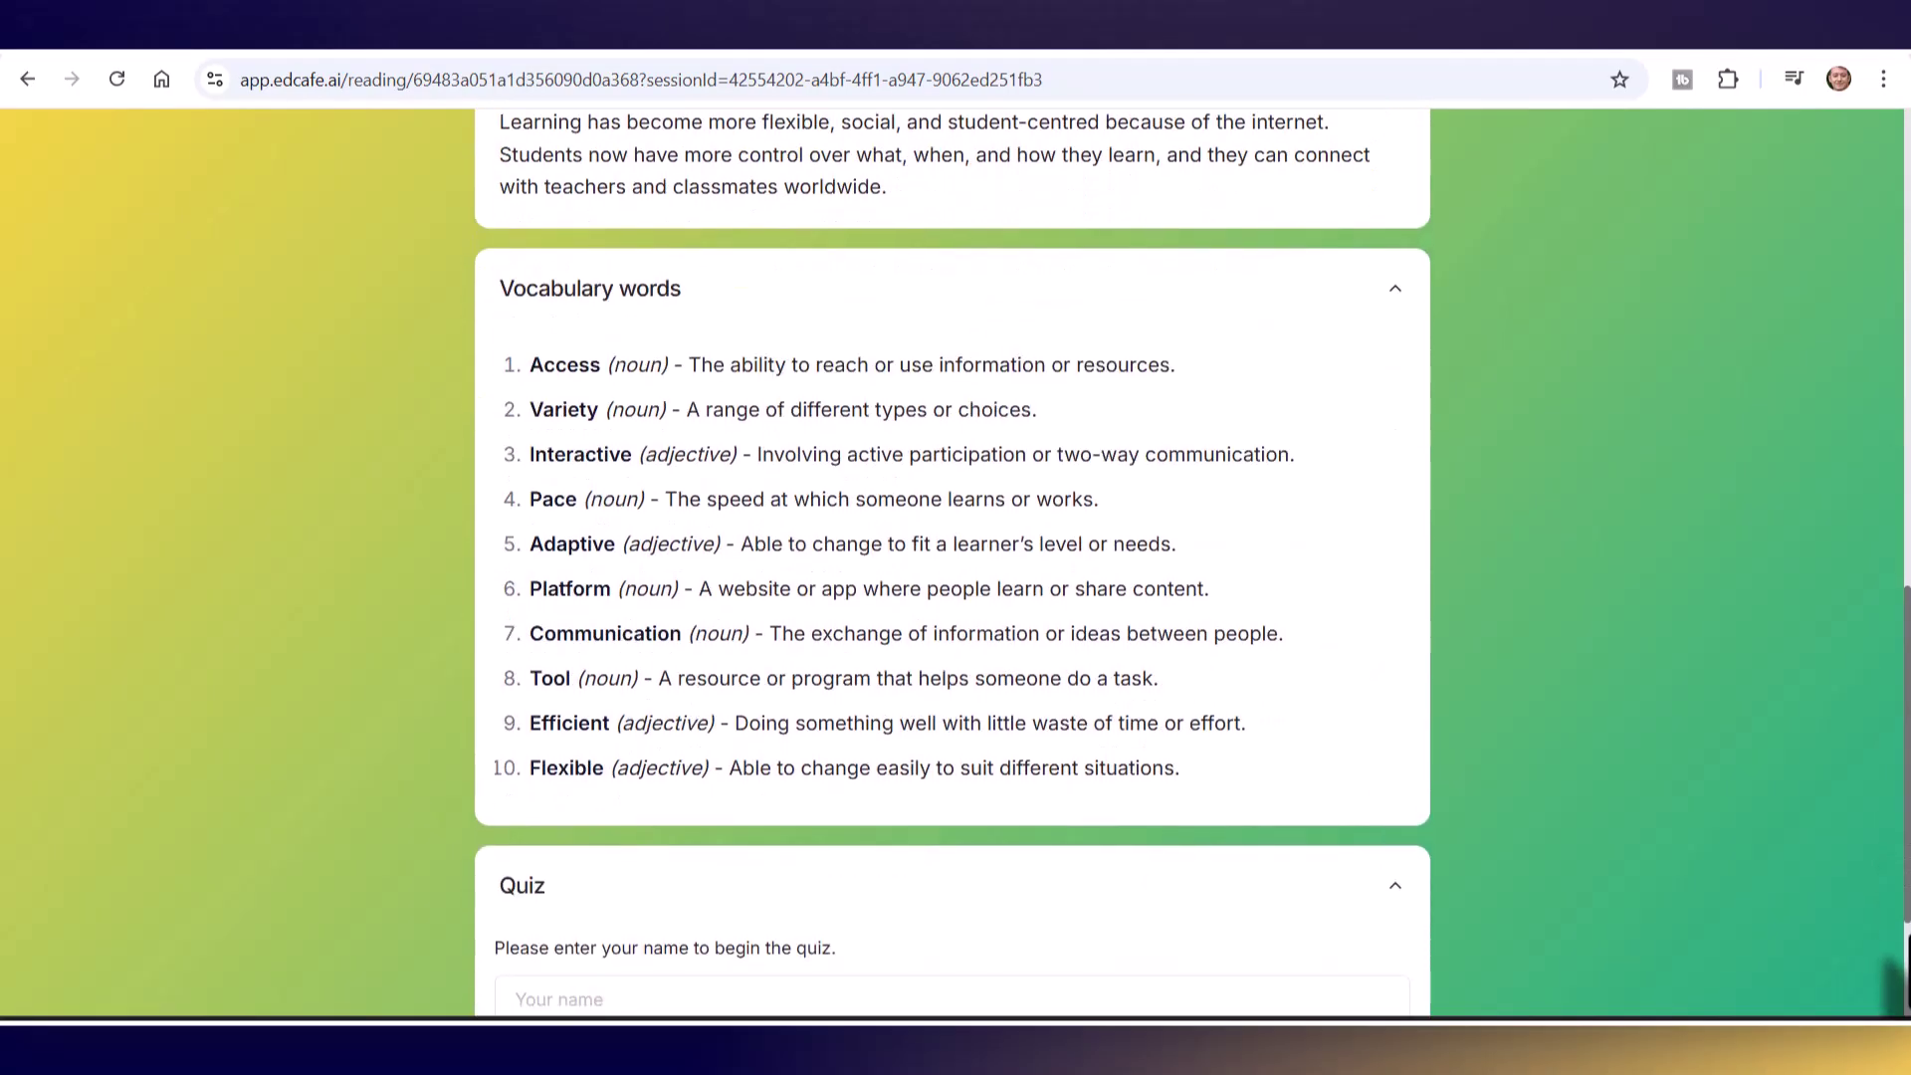
{"action": "left_click", "coordinate": [647, 749]}
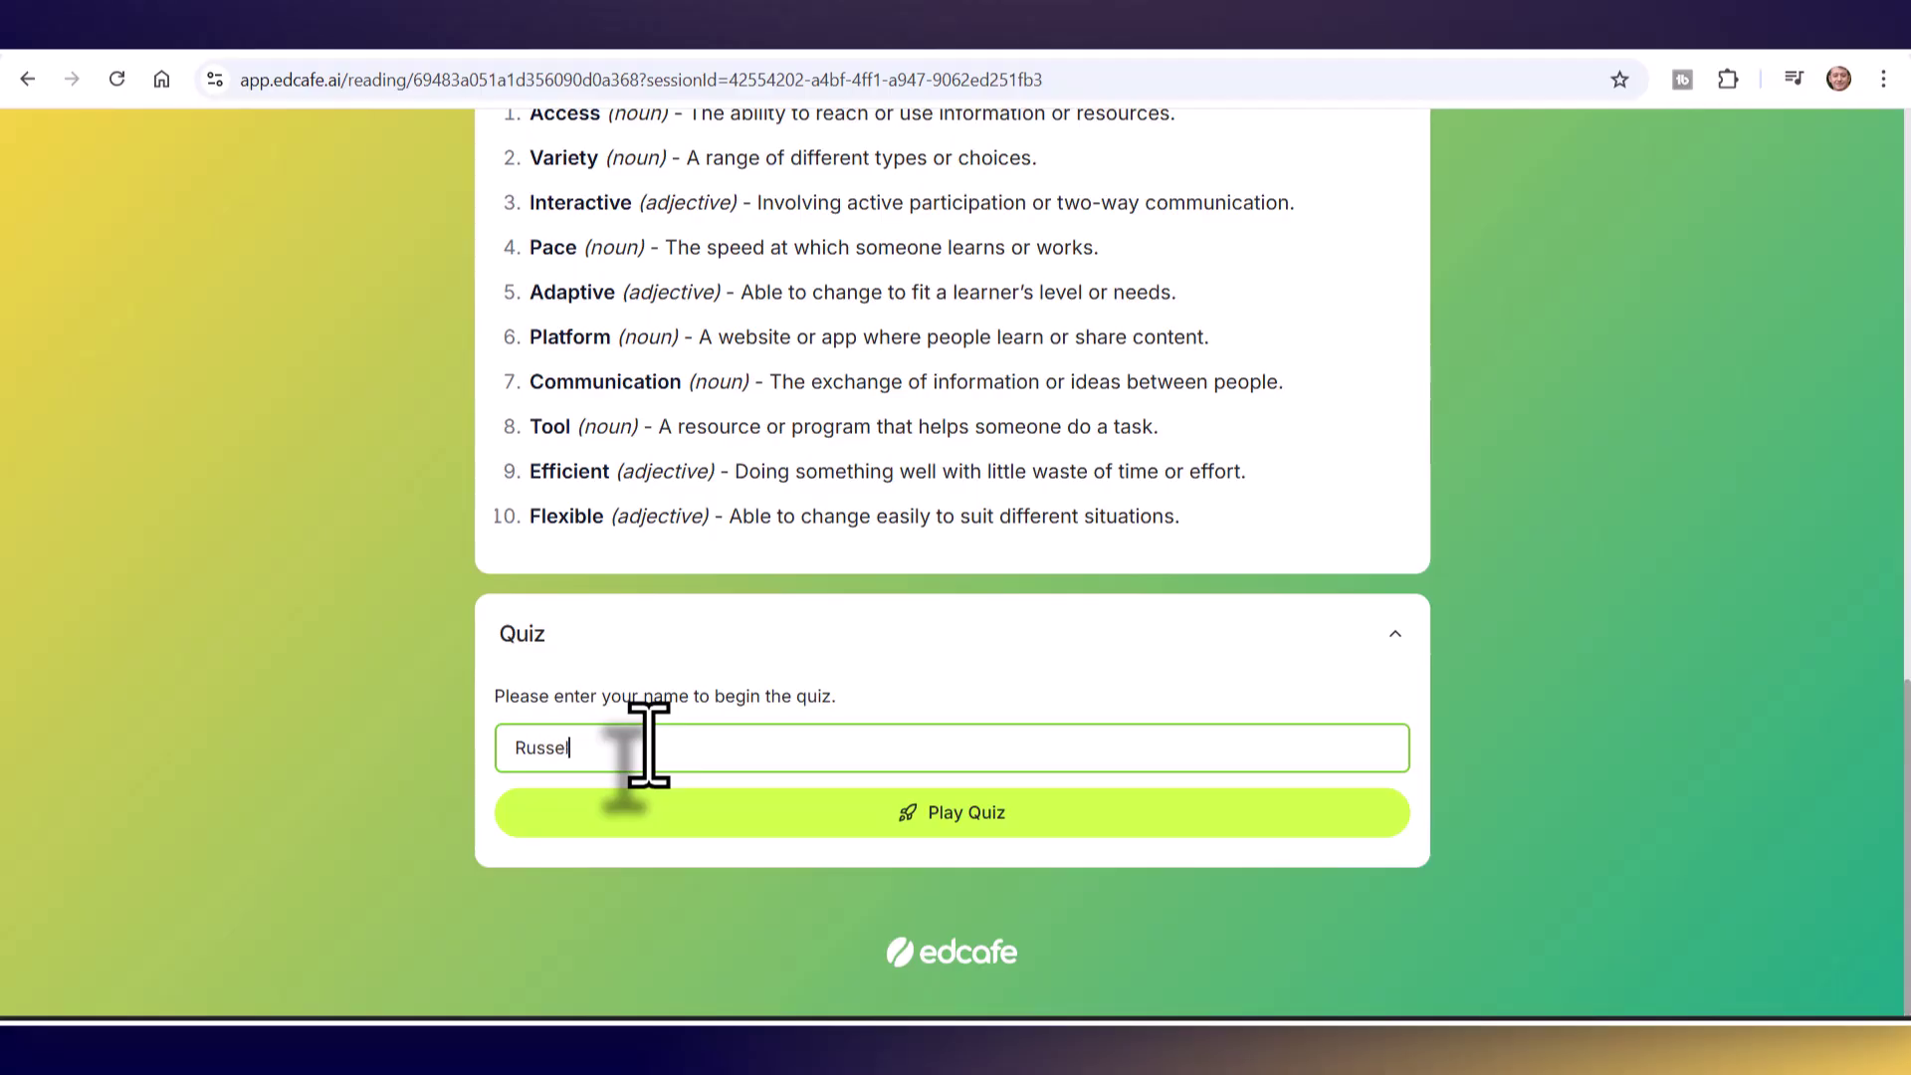
- Start the quiz, choose an answer for each of the five questions, and submit it
{"action": "left_click", "coordinate": [955, 822]}
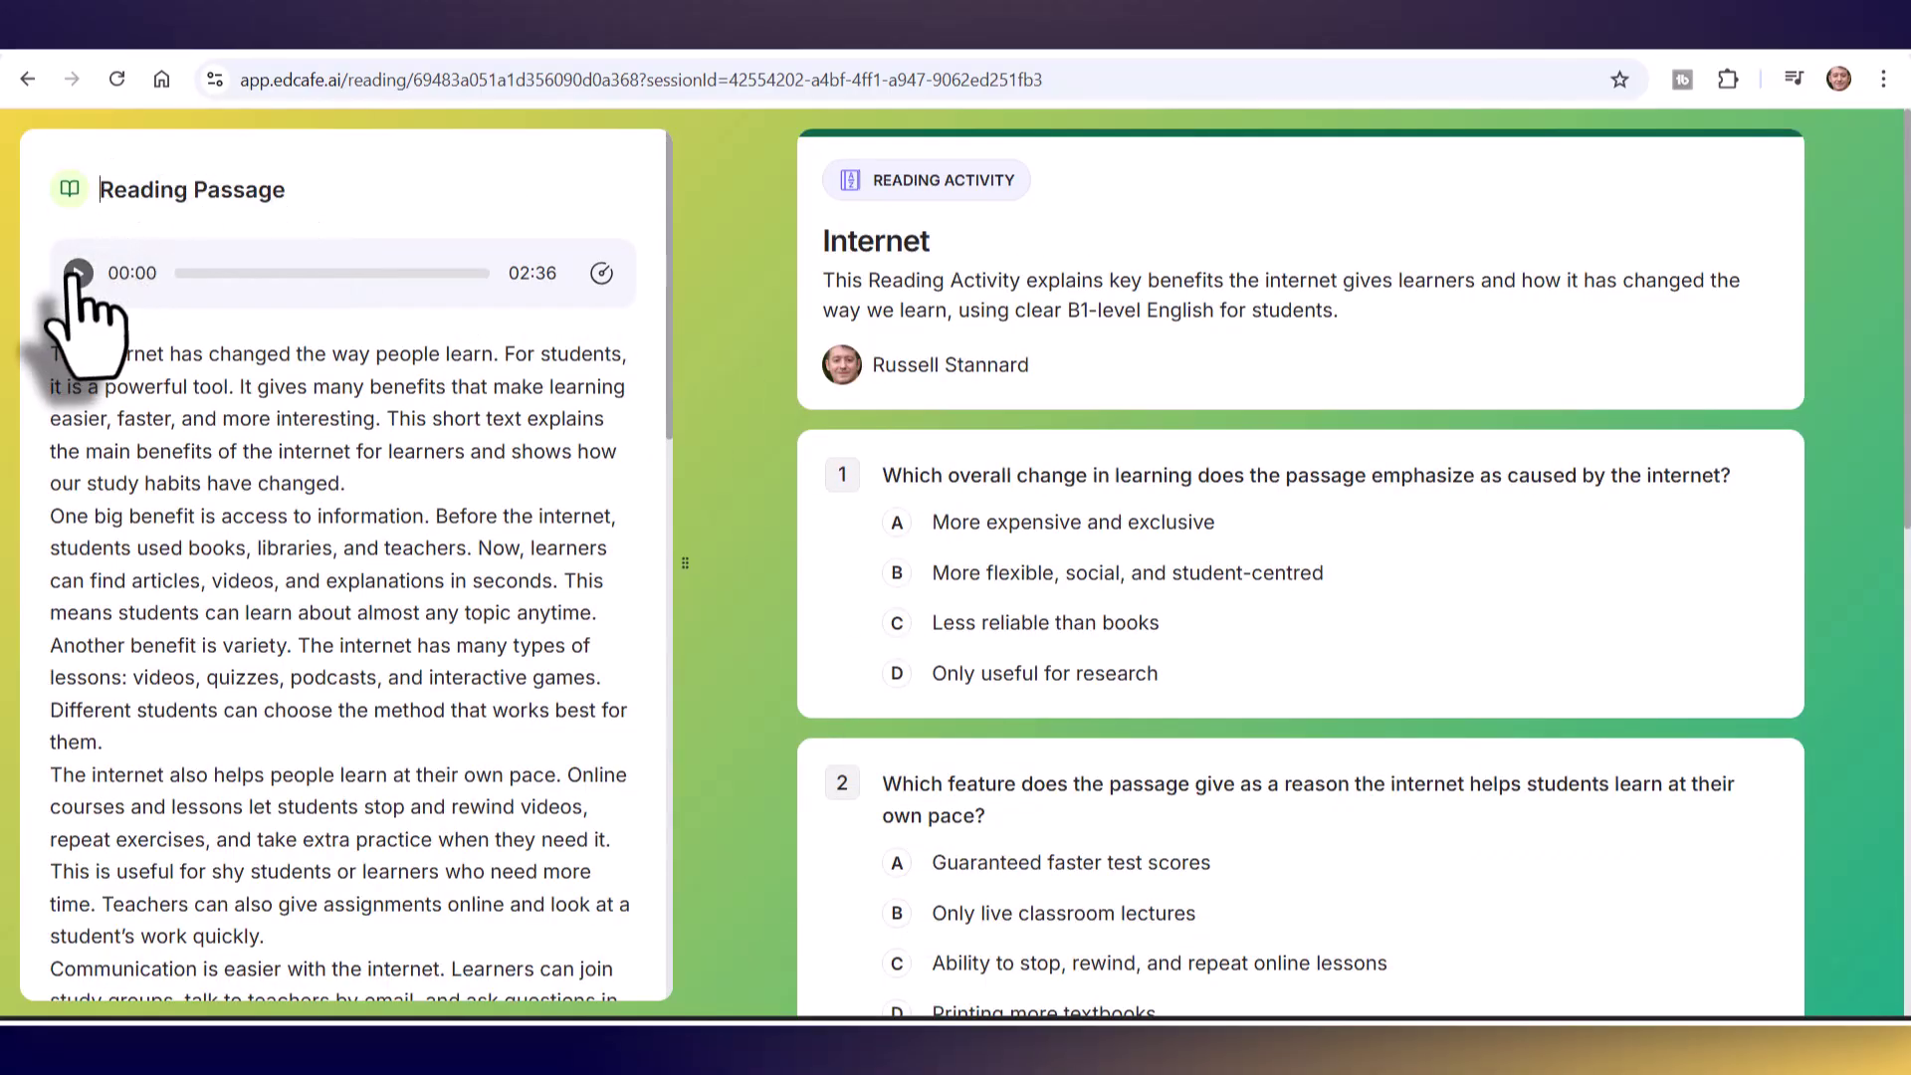
{"action": "left_click", "coordinate": [899, 578]}
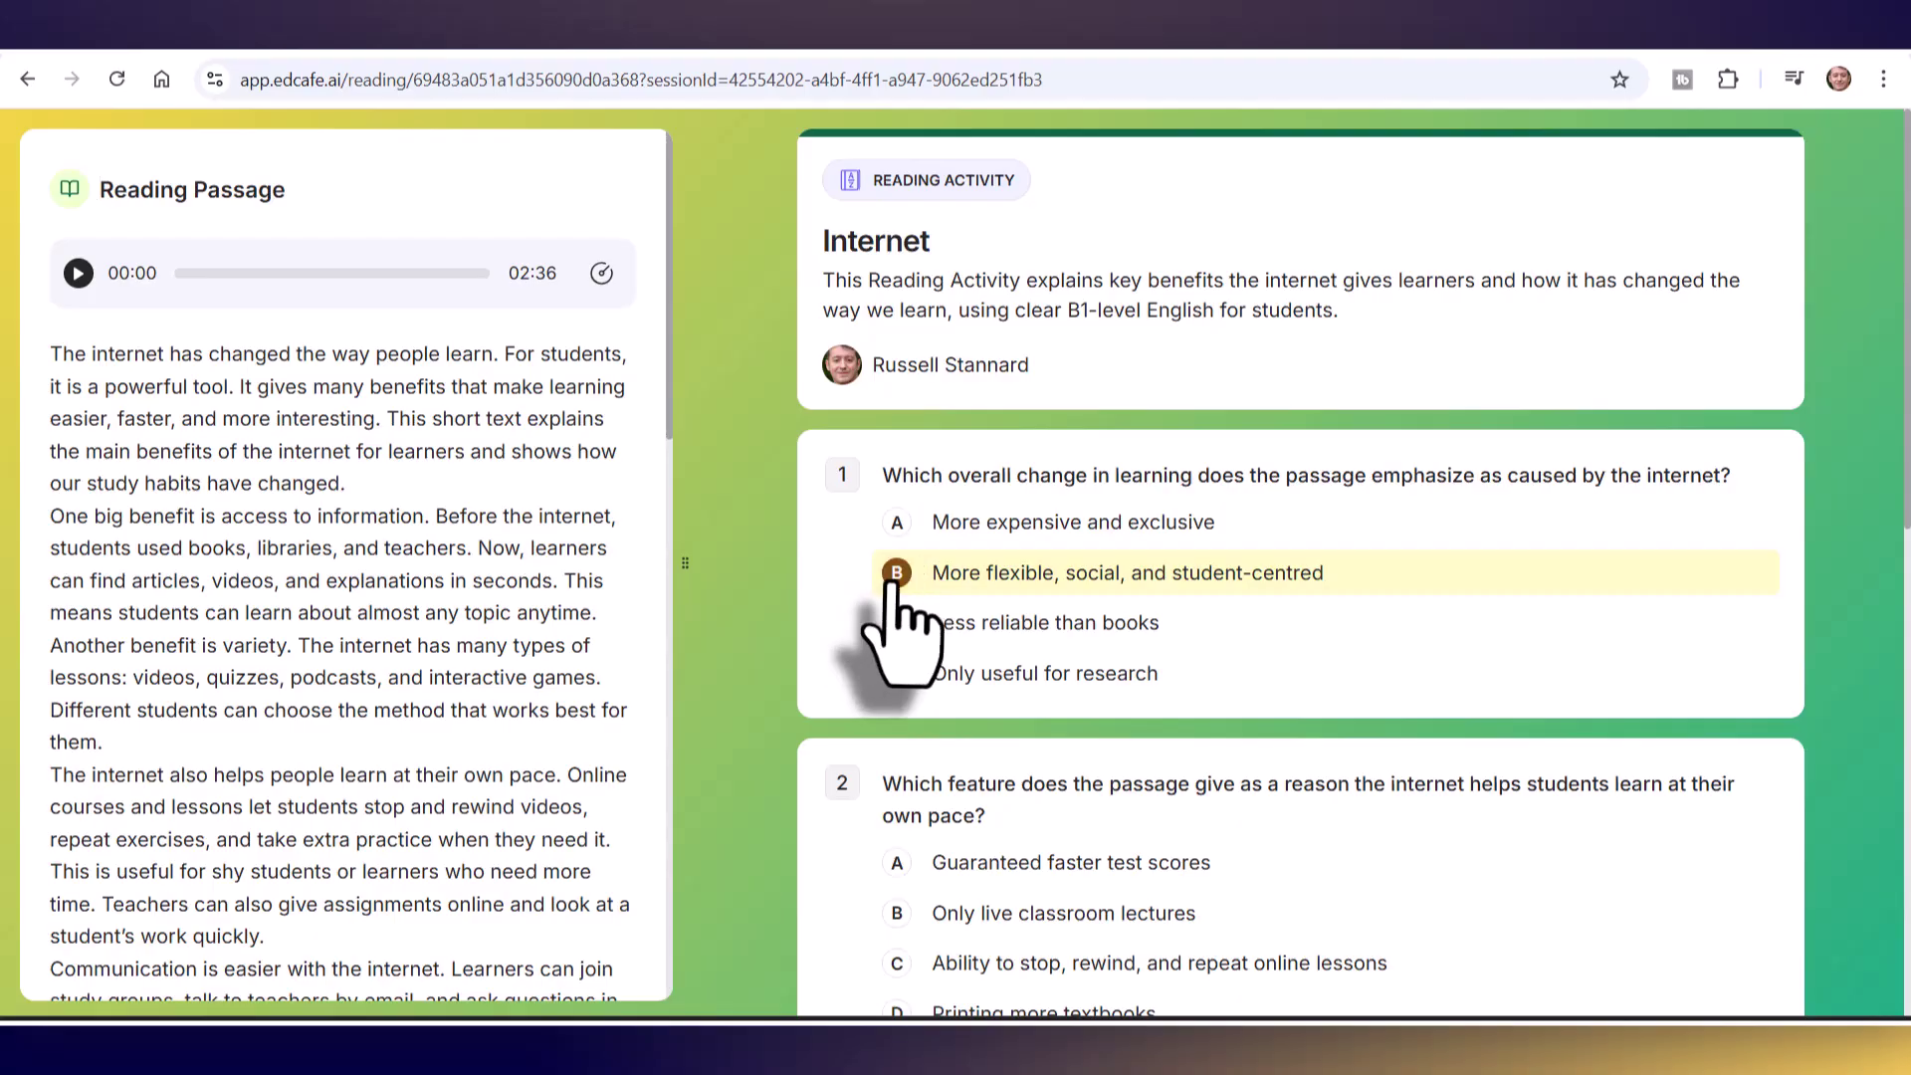
{"action": "left_click", "coordinate": [896, 876]}
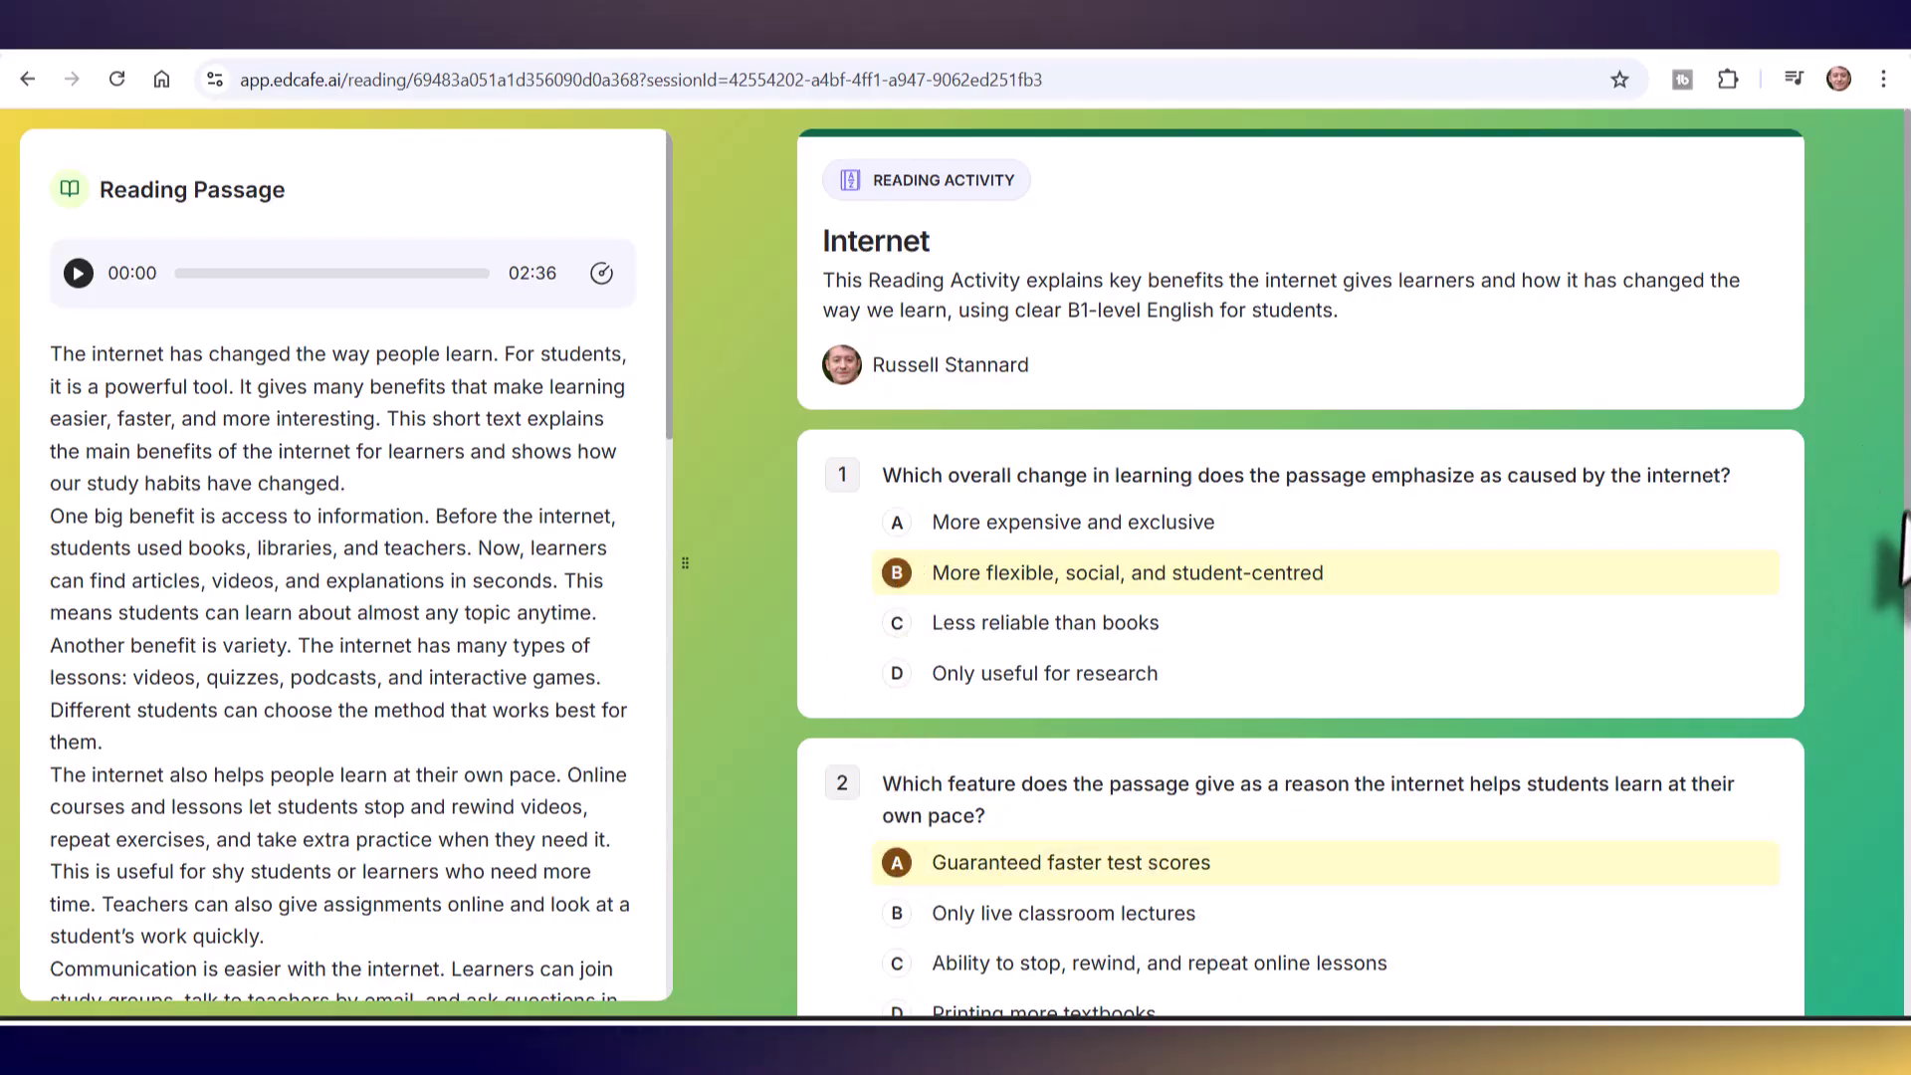
{"action": "scroll", "coordinate": [1903, 538], "scroll_direction": "down", "scroll_amount": 8}
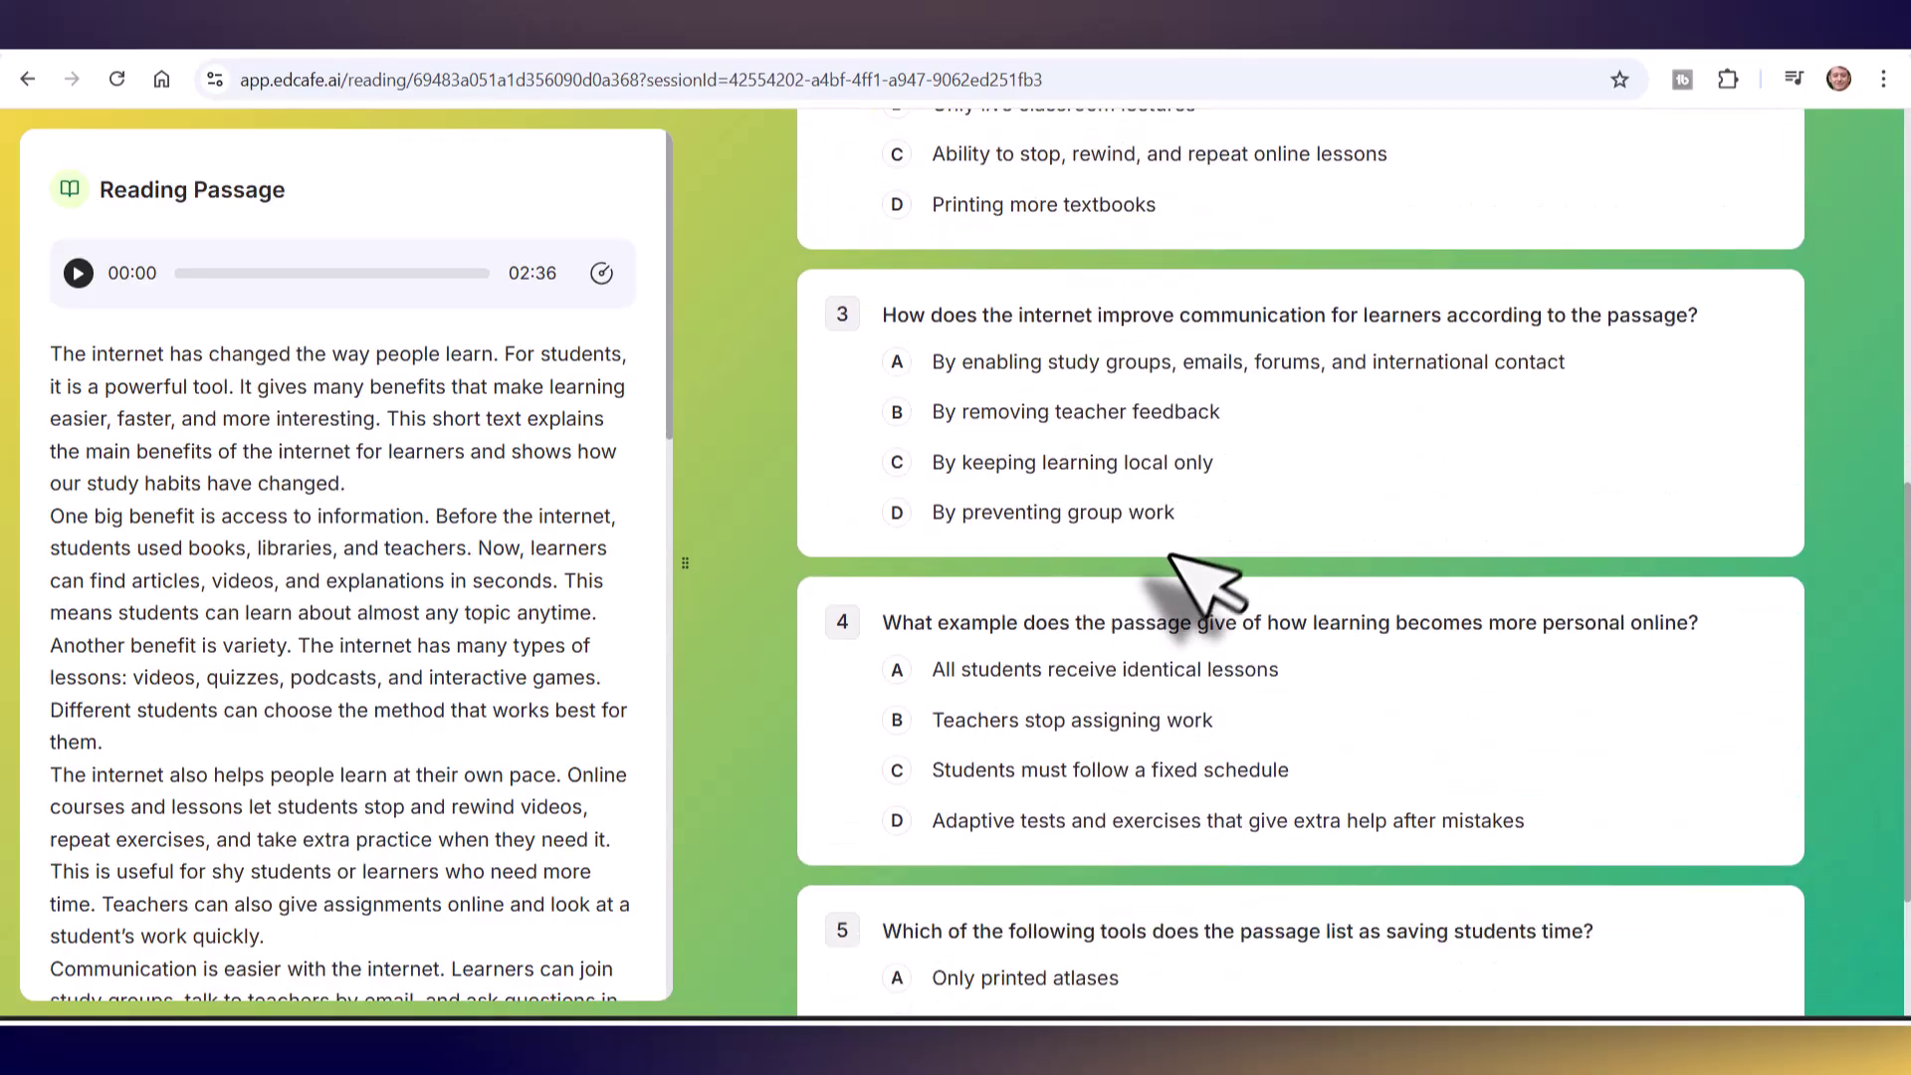
{"action": "left_click", "coordinate": [896, 413]}
{"action": "left_click", "coordinate": [898, 719]}
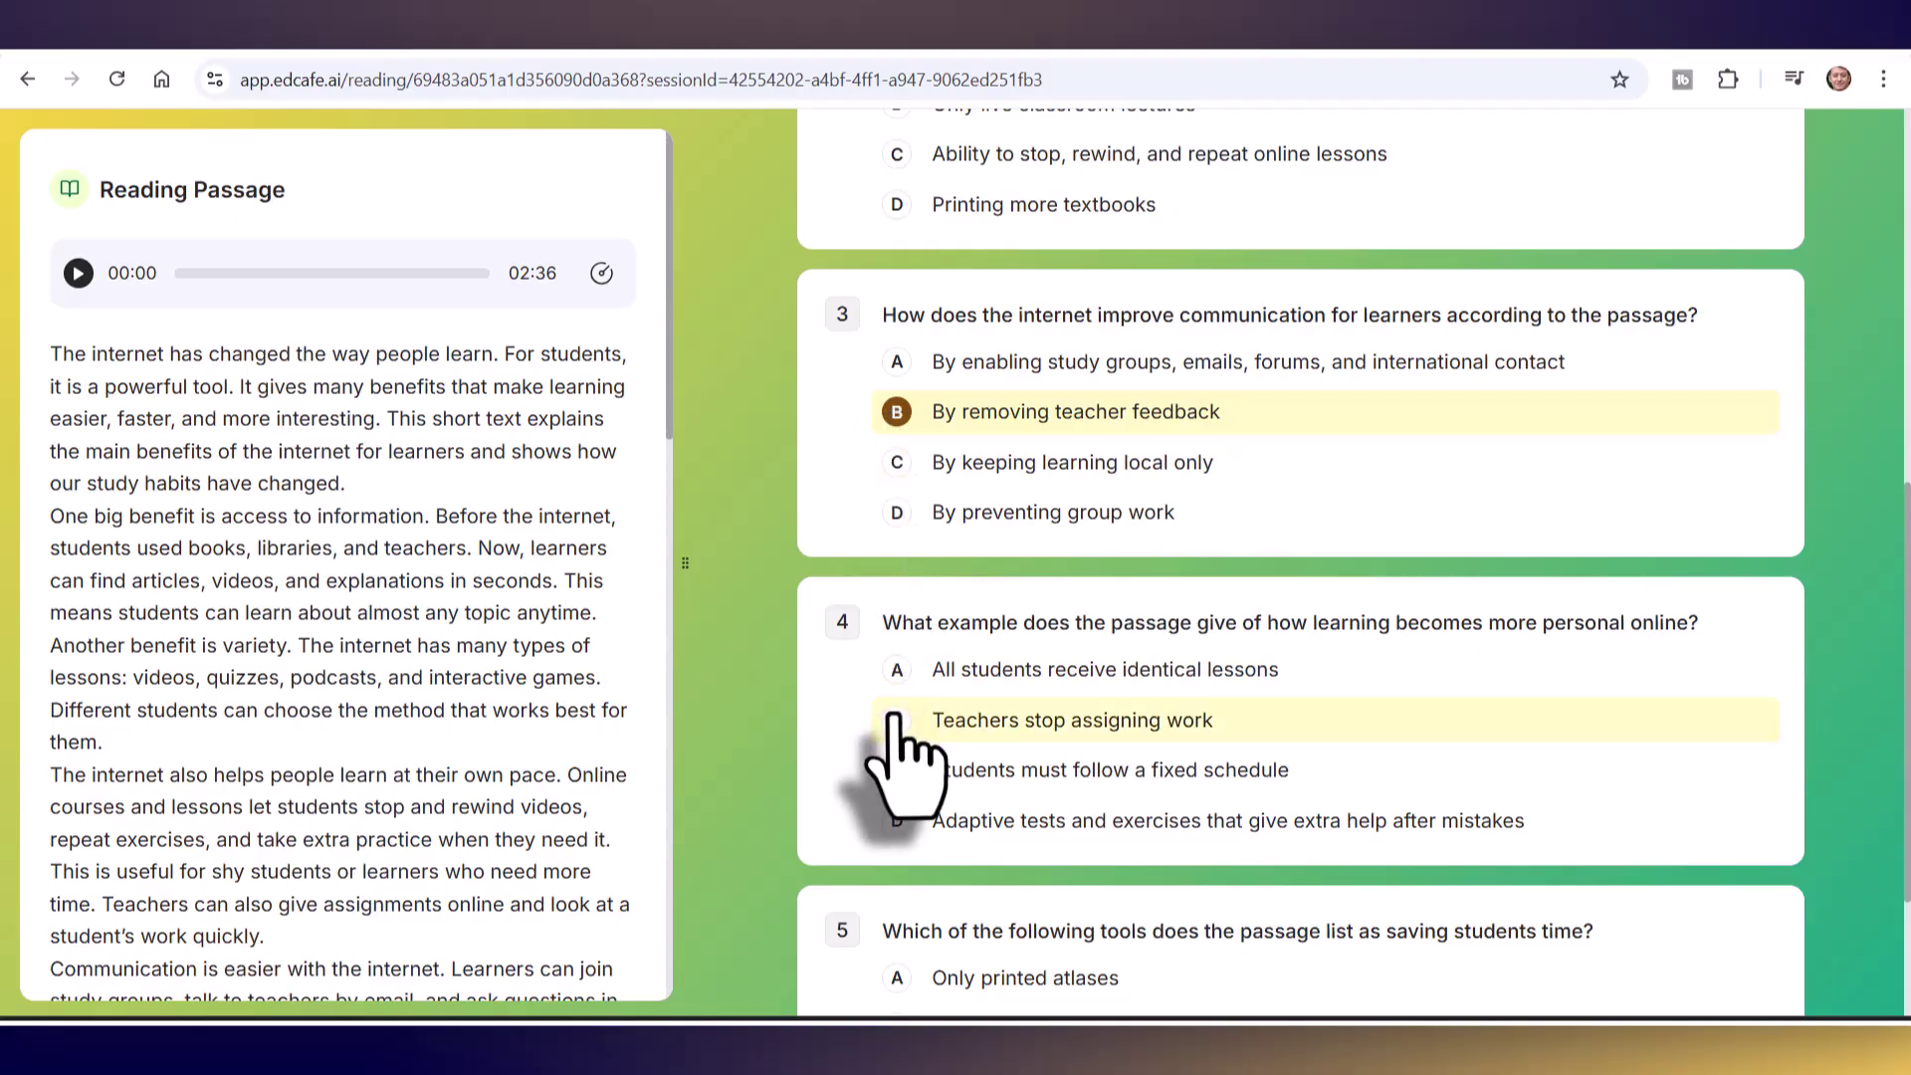
{"action": "left_click", "coordinate": [894, 980]}
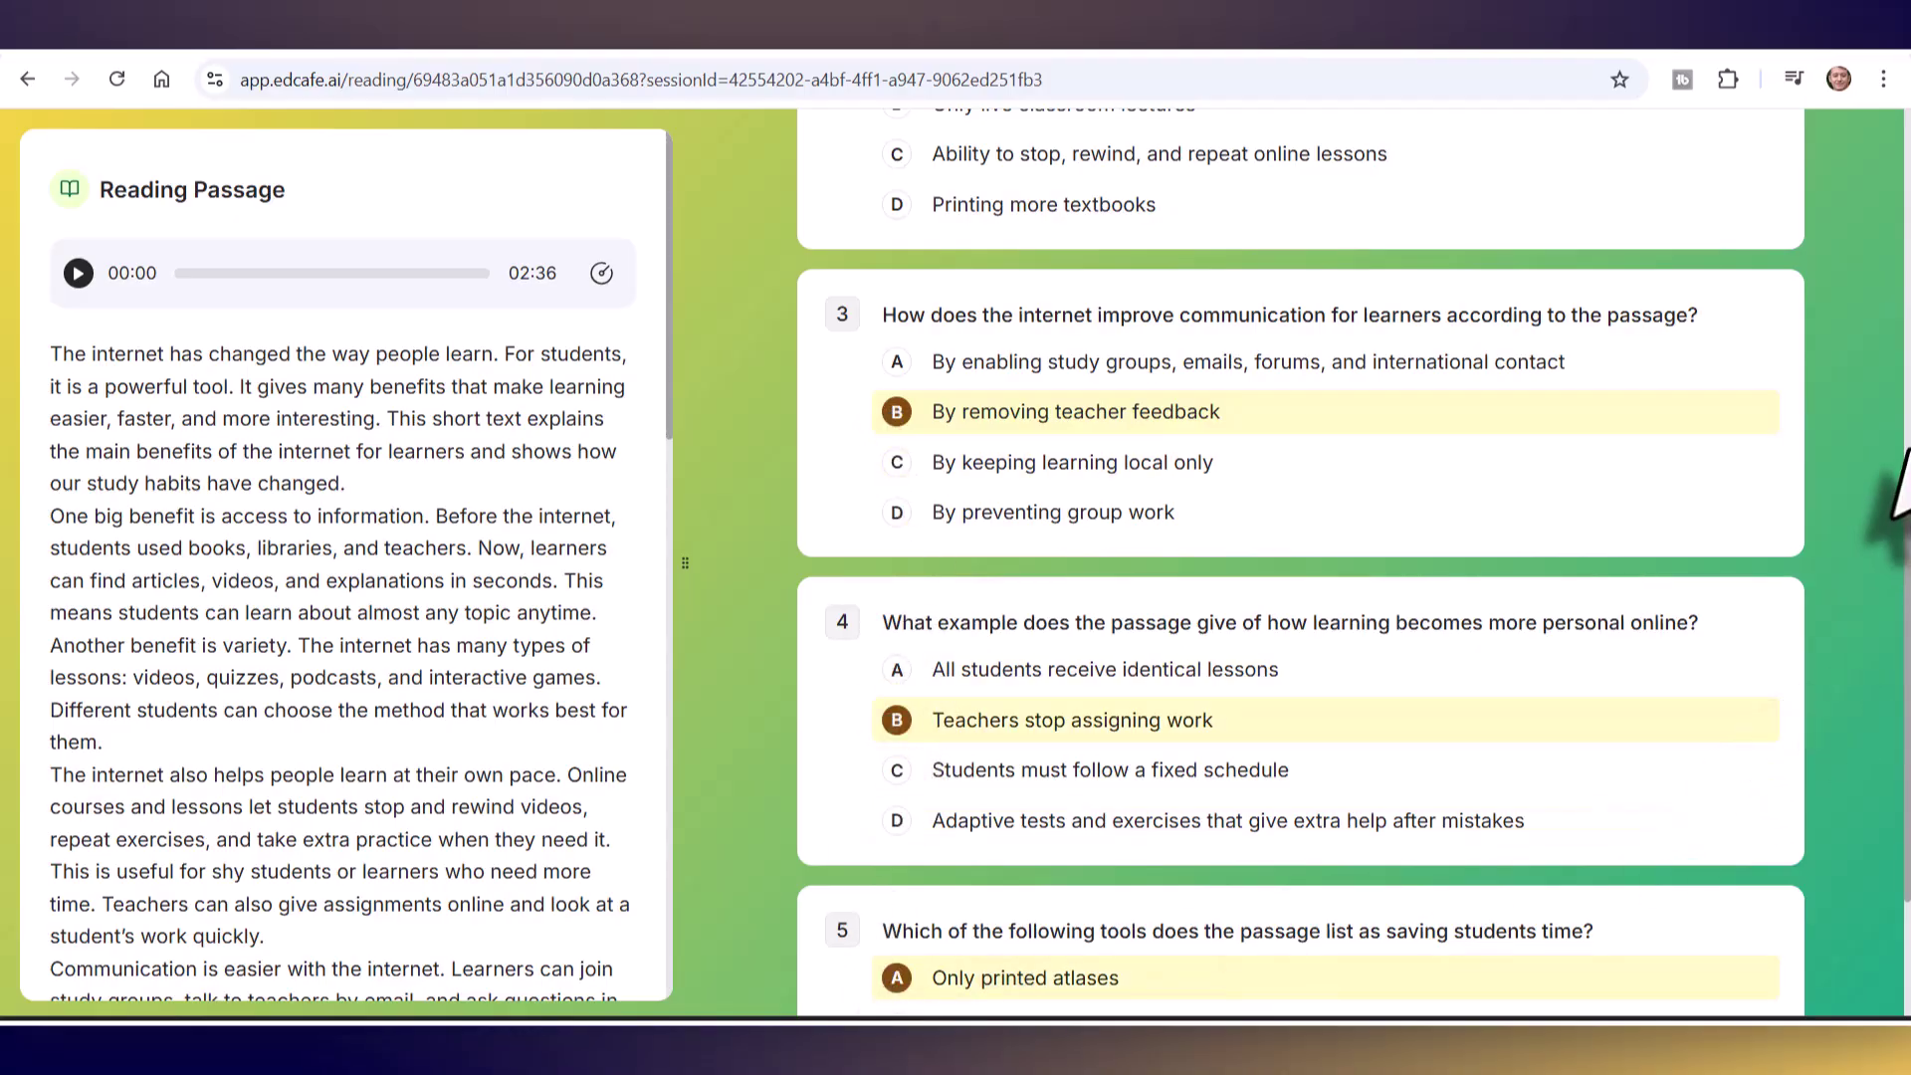
{"action": "scroll", "coordinate": [1897, 567], "scroll_direction": "down", "scroll_amount": 3}
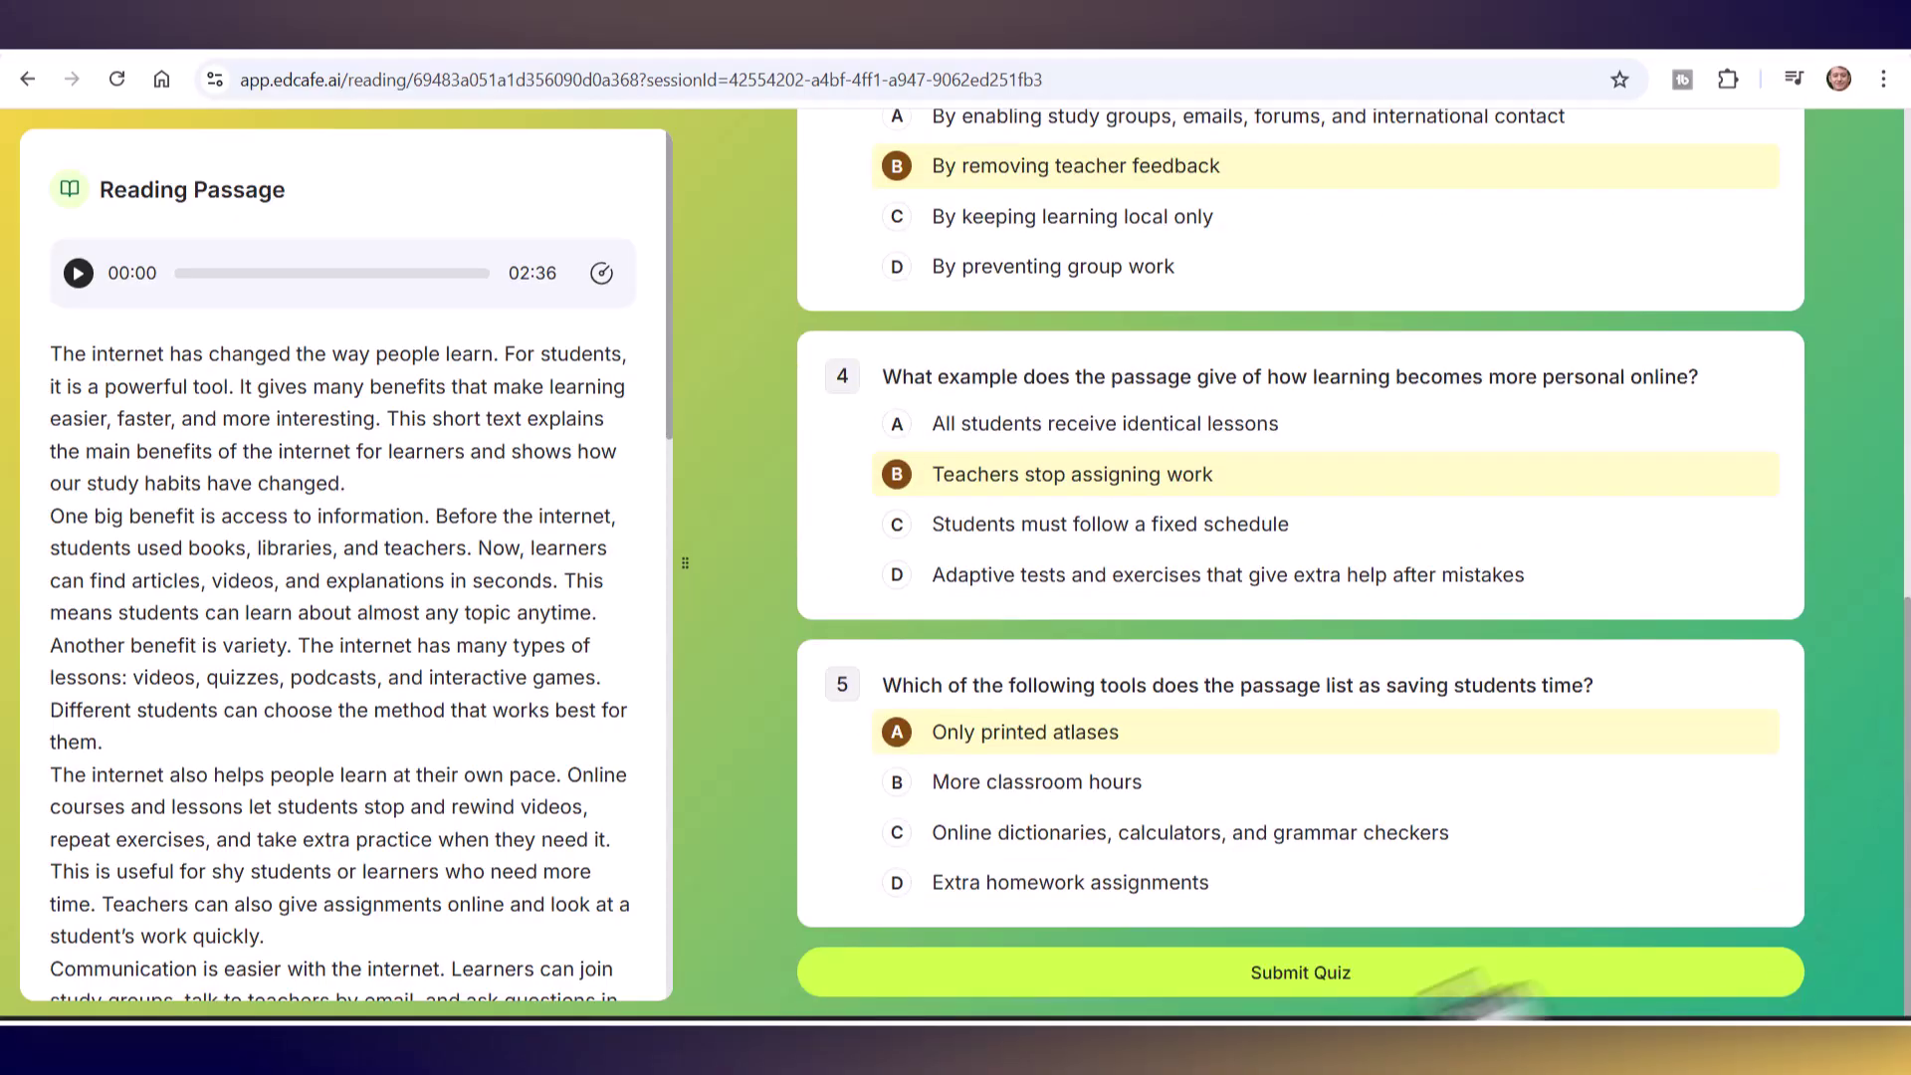
{"action": "left_click", "coordinate": [1296, 970]}
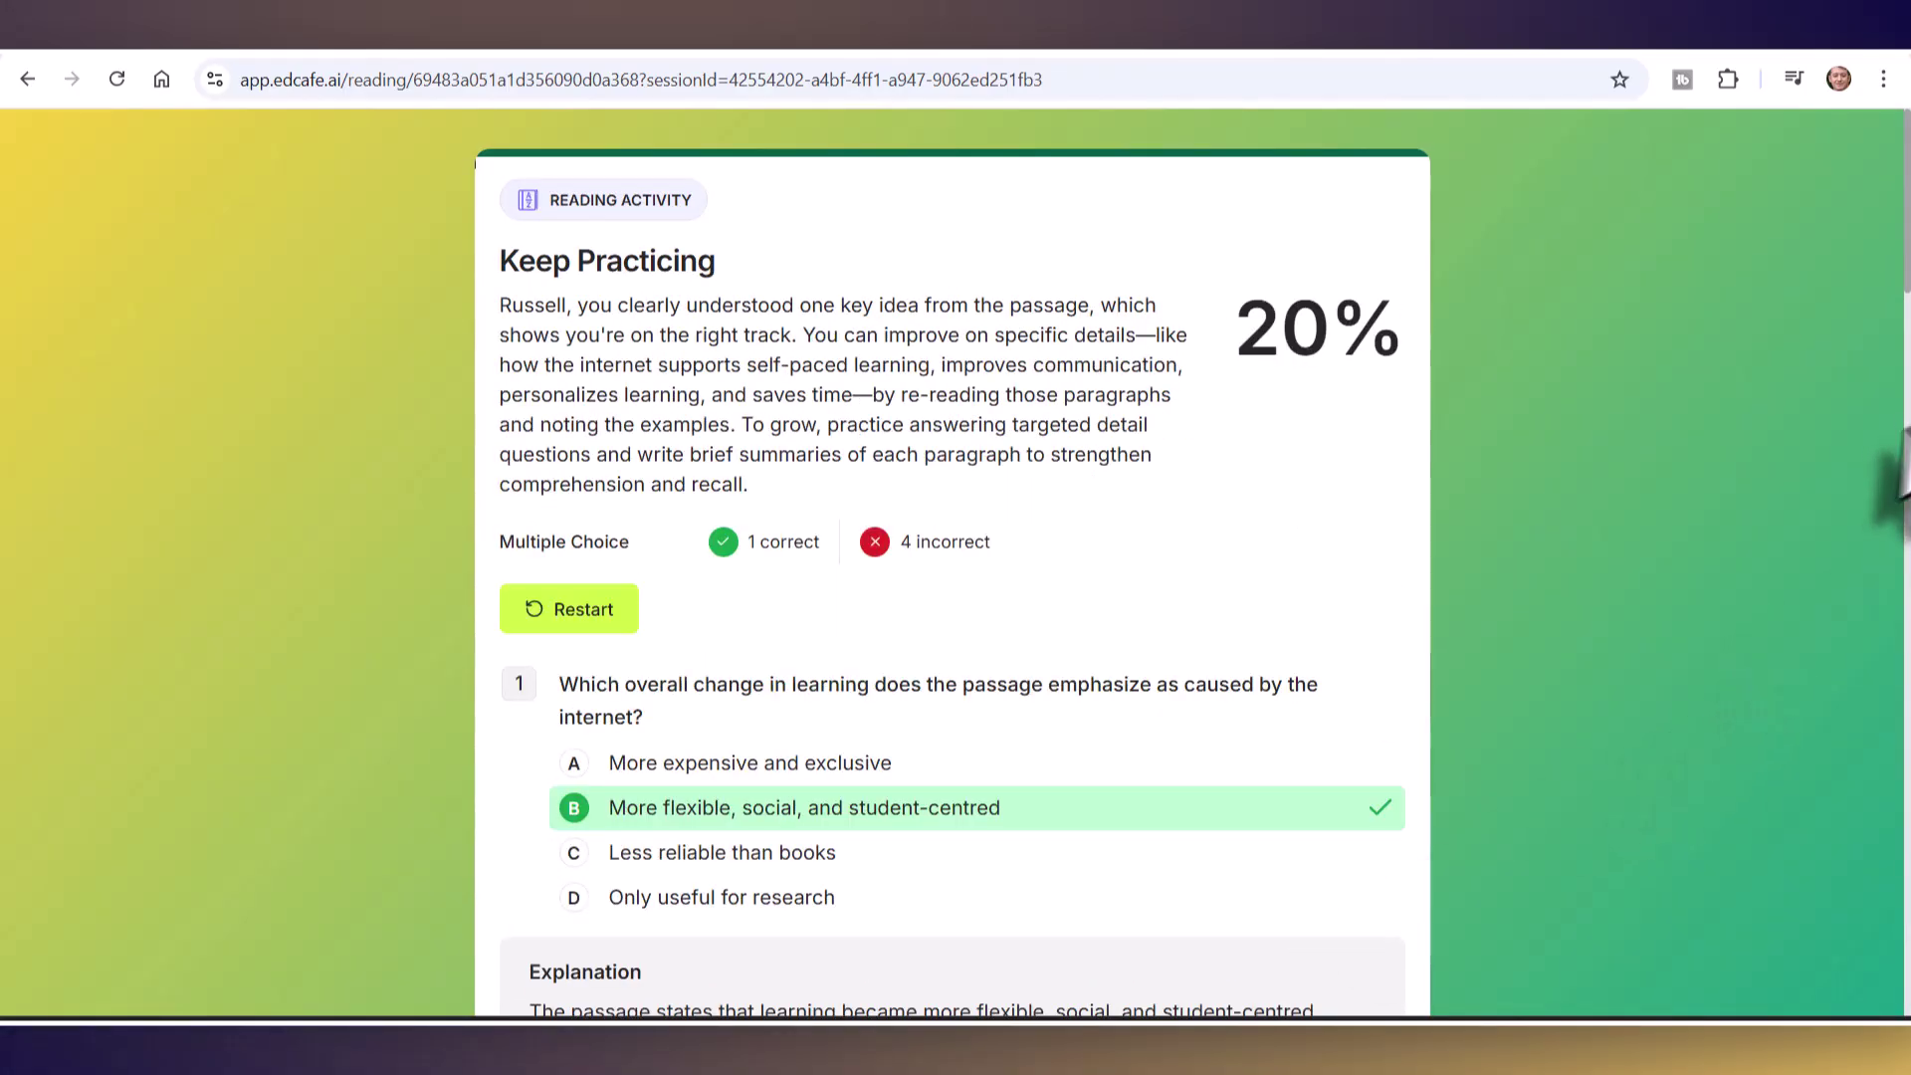
- Scroll through the 20% results page's marked answers and explanations
{"action": "scroll", "coordinate": [1896, 388], "scroll_direction": "down", "scroll_amount": 8}
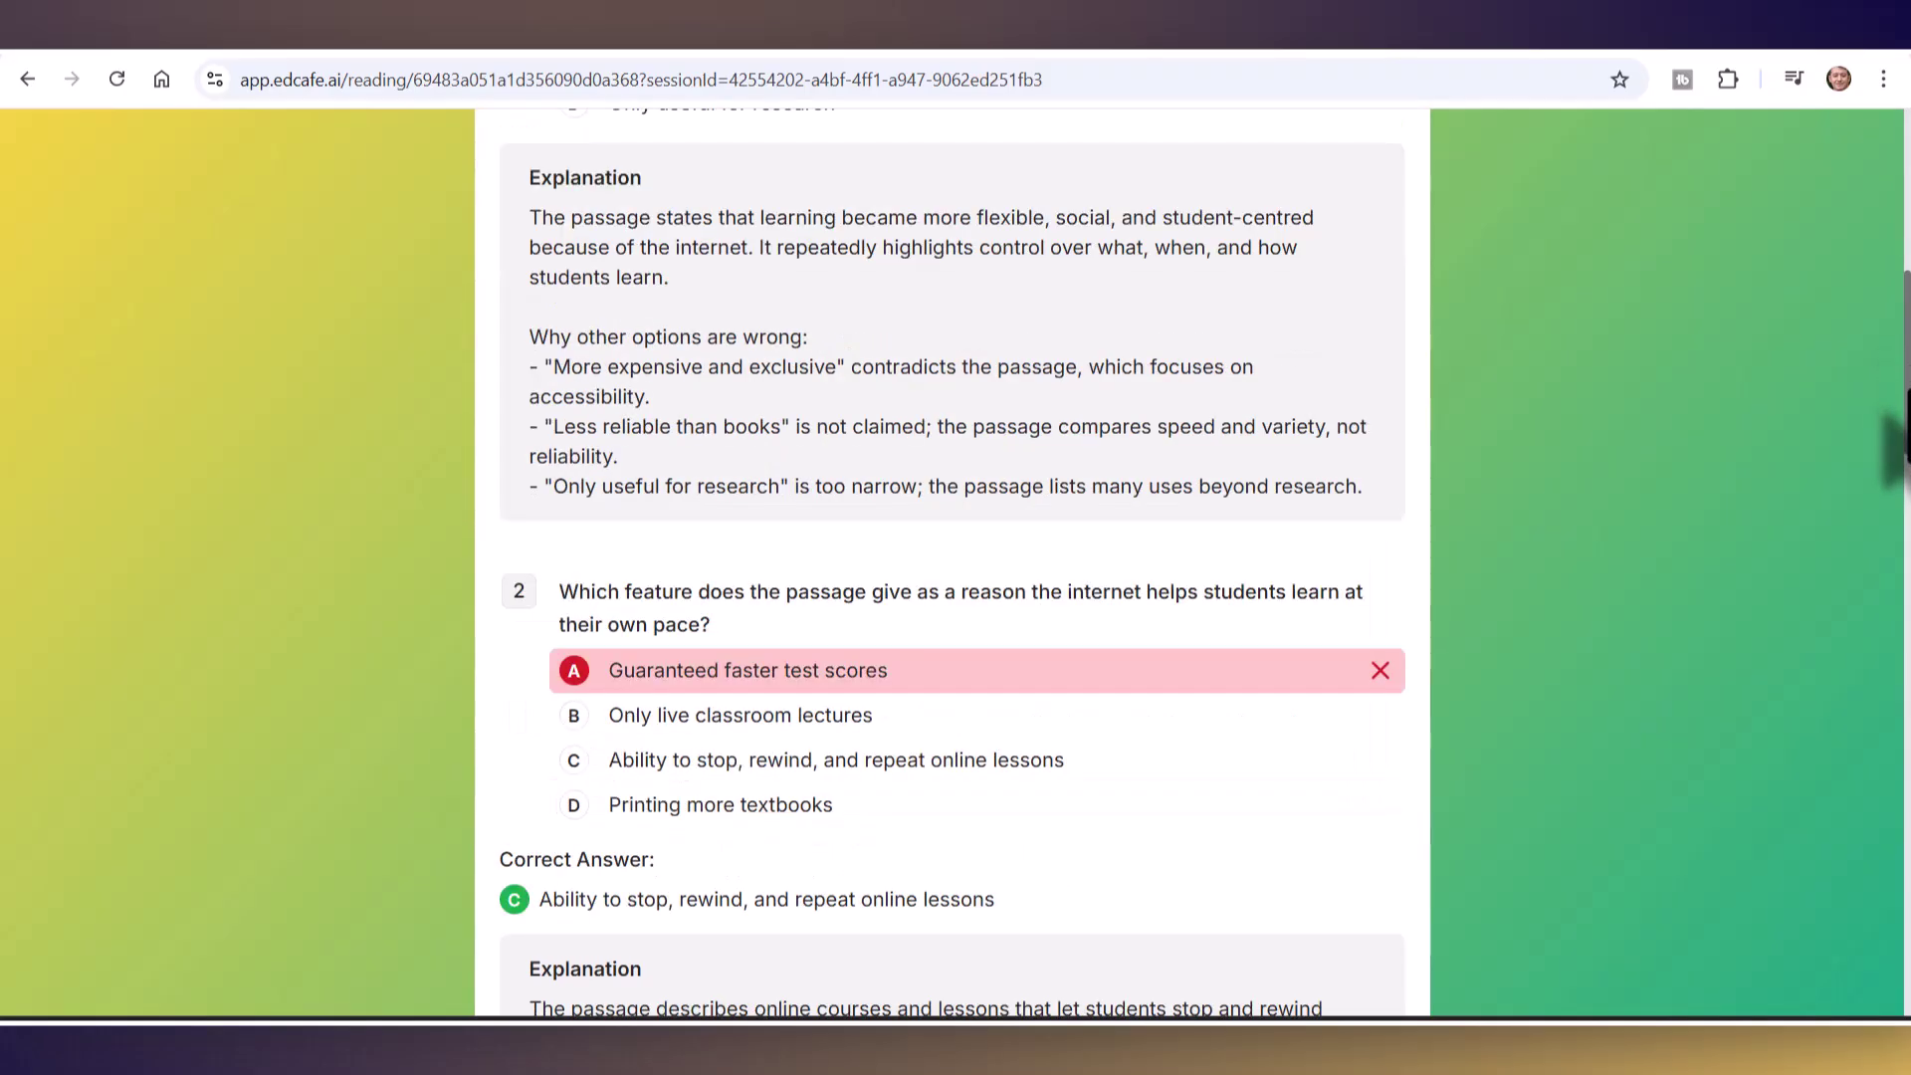
{"action": "scroll", "coordinate": [1896, 468], "scroll_direction": "down", "scroll_amount": 11}
{"action": "scroll", "coordinate": [1901, 578], "scroll_direction": "down", "scroll_amount": 5}
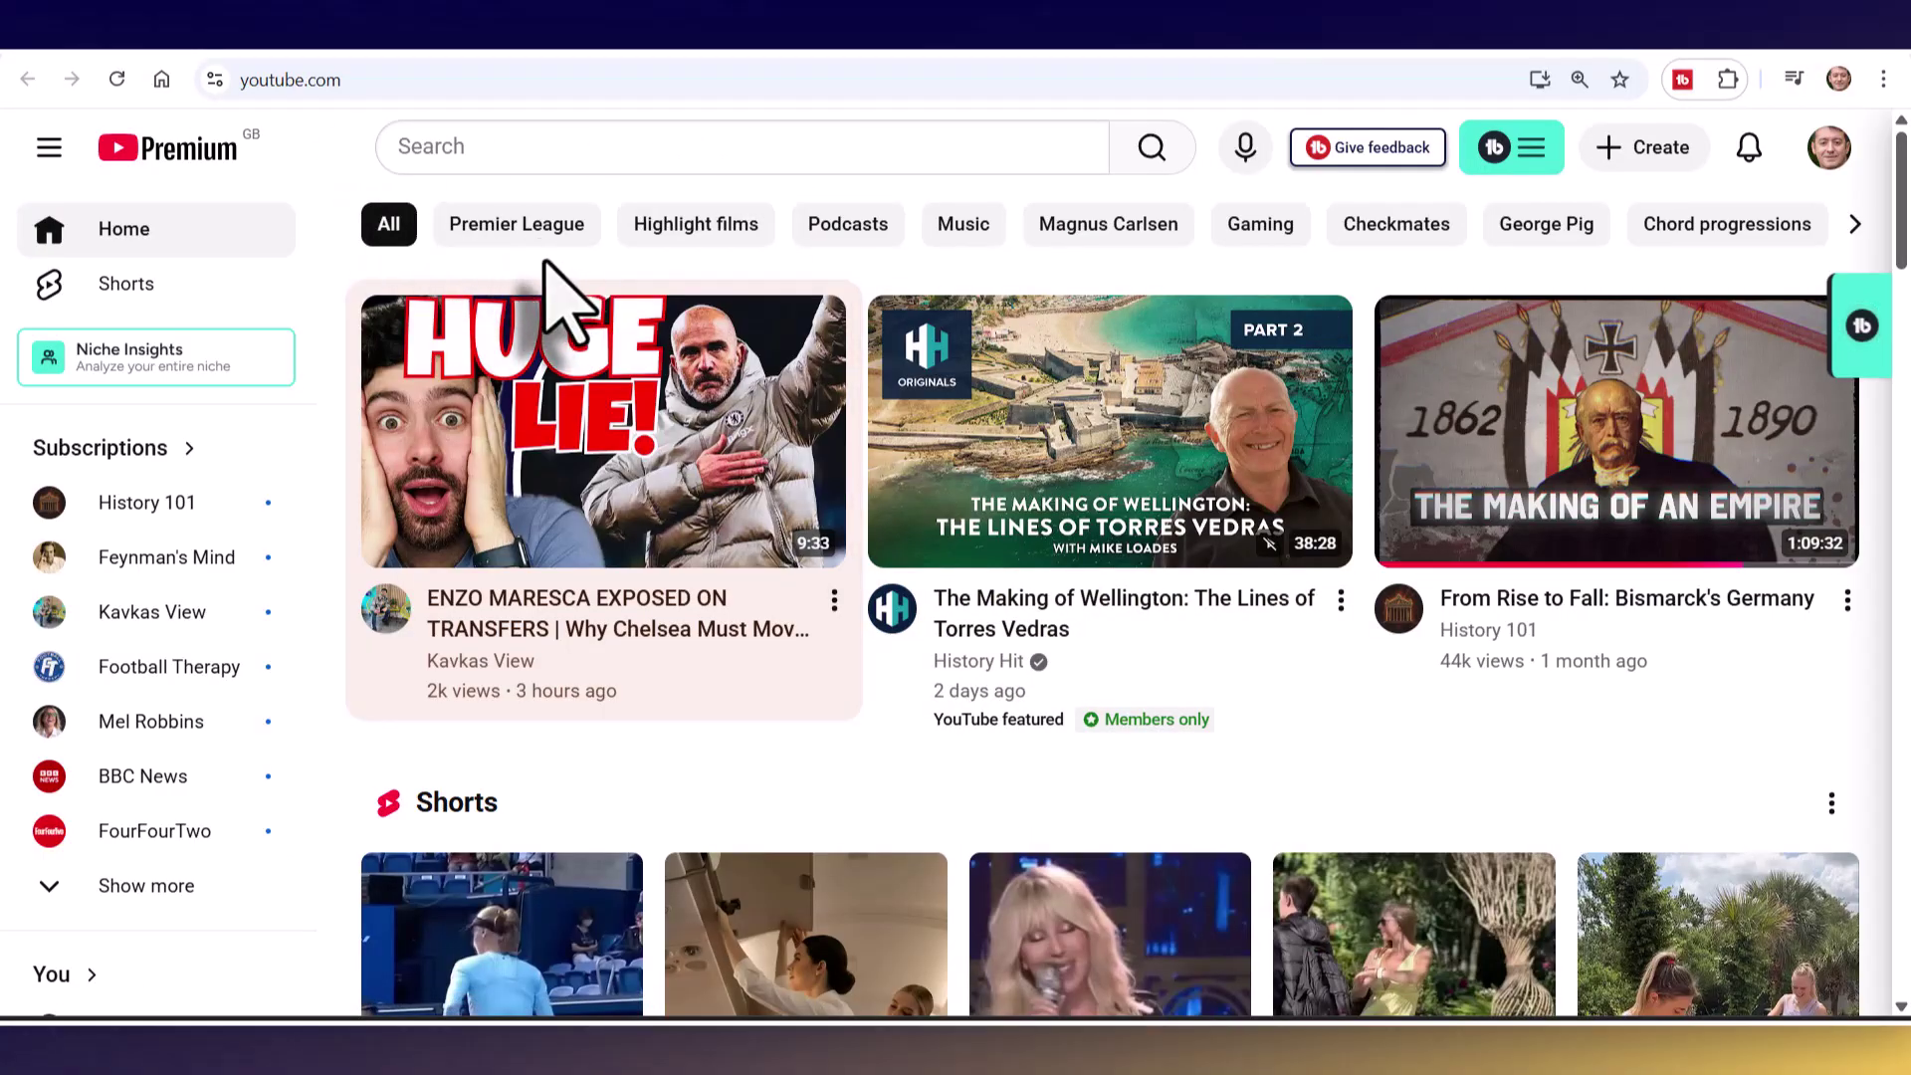
- Search YouTube for 'shopping in English'
{"action": "left_click", "coordinate": [542, 141]}
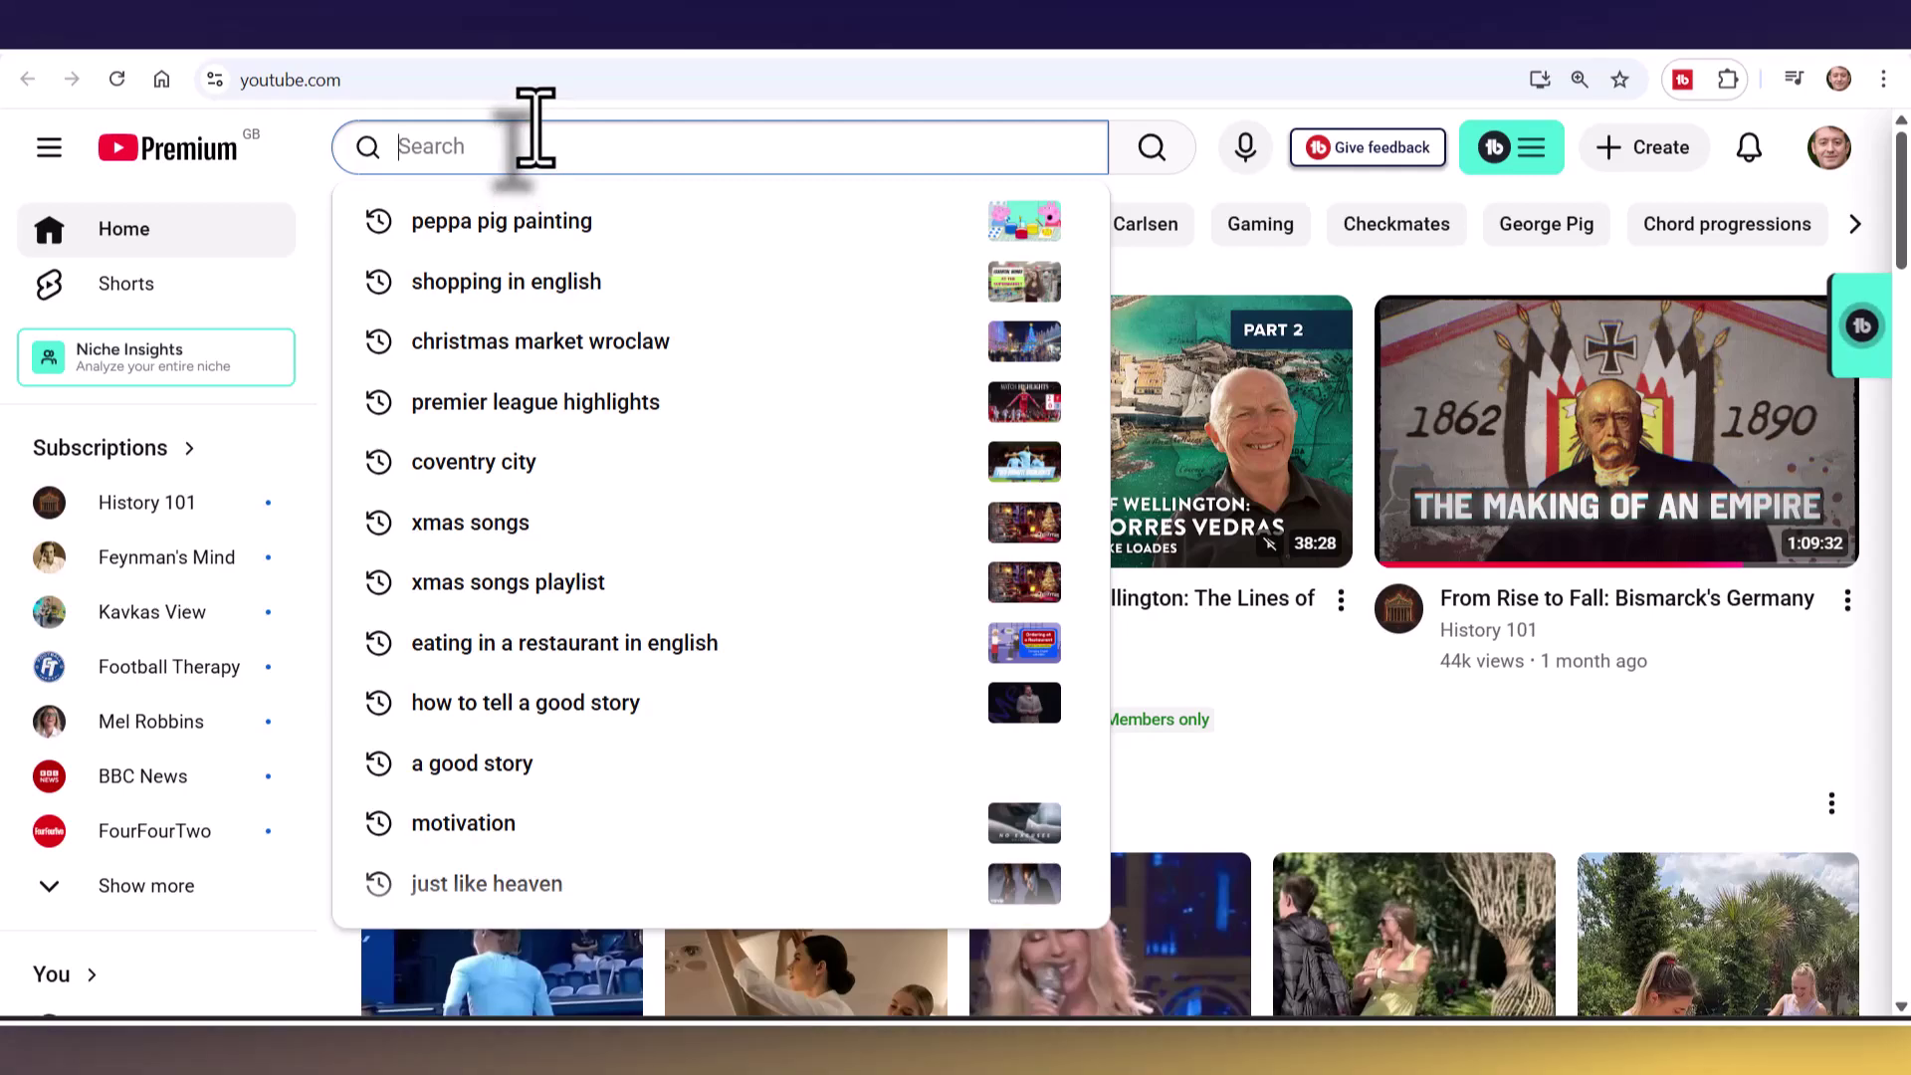
{"action": "type", "text": "o"}
{"action": "key", "text": "BackSpace"}
{"action": "type", "text": "shopp"}
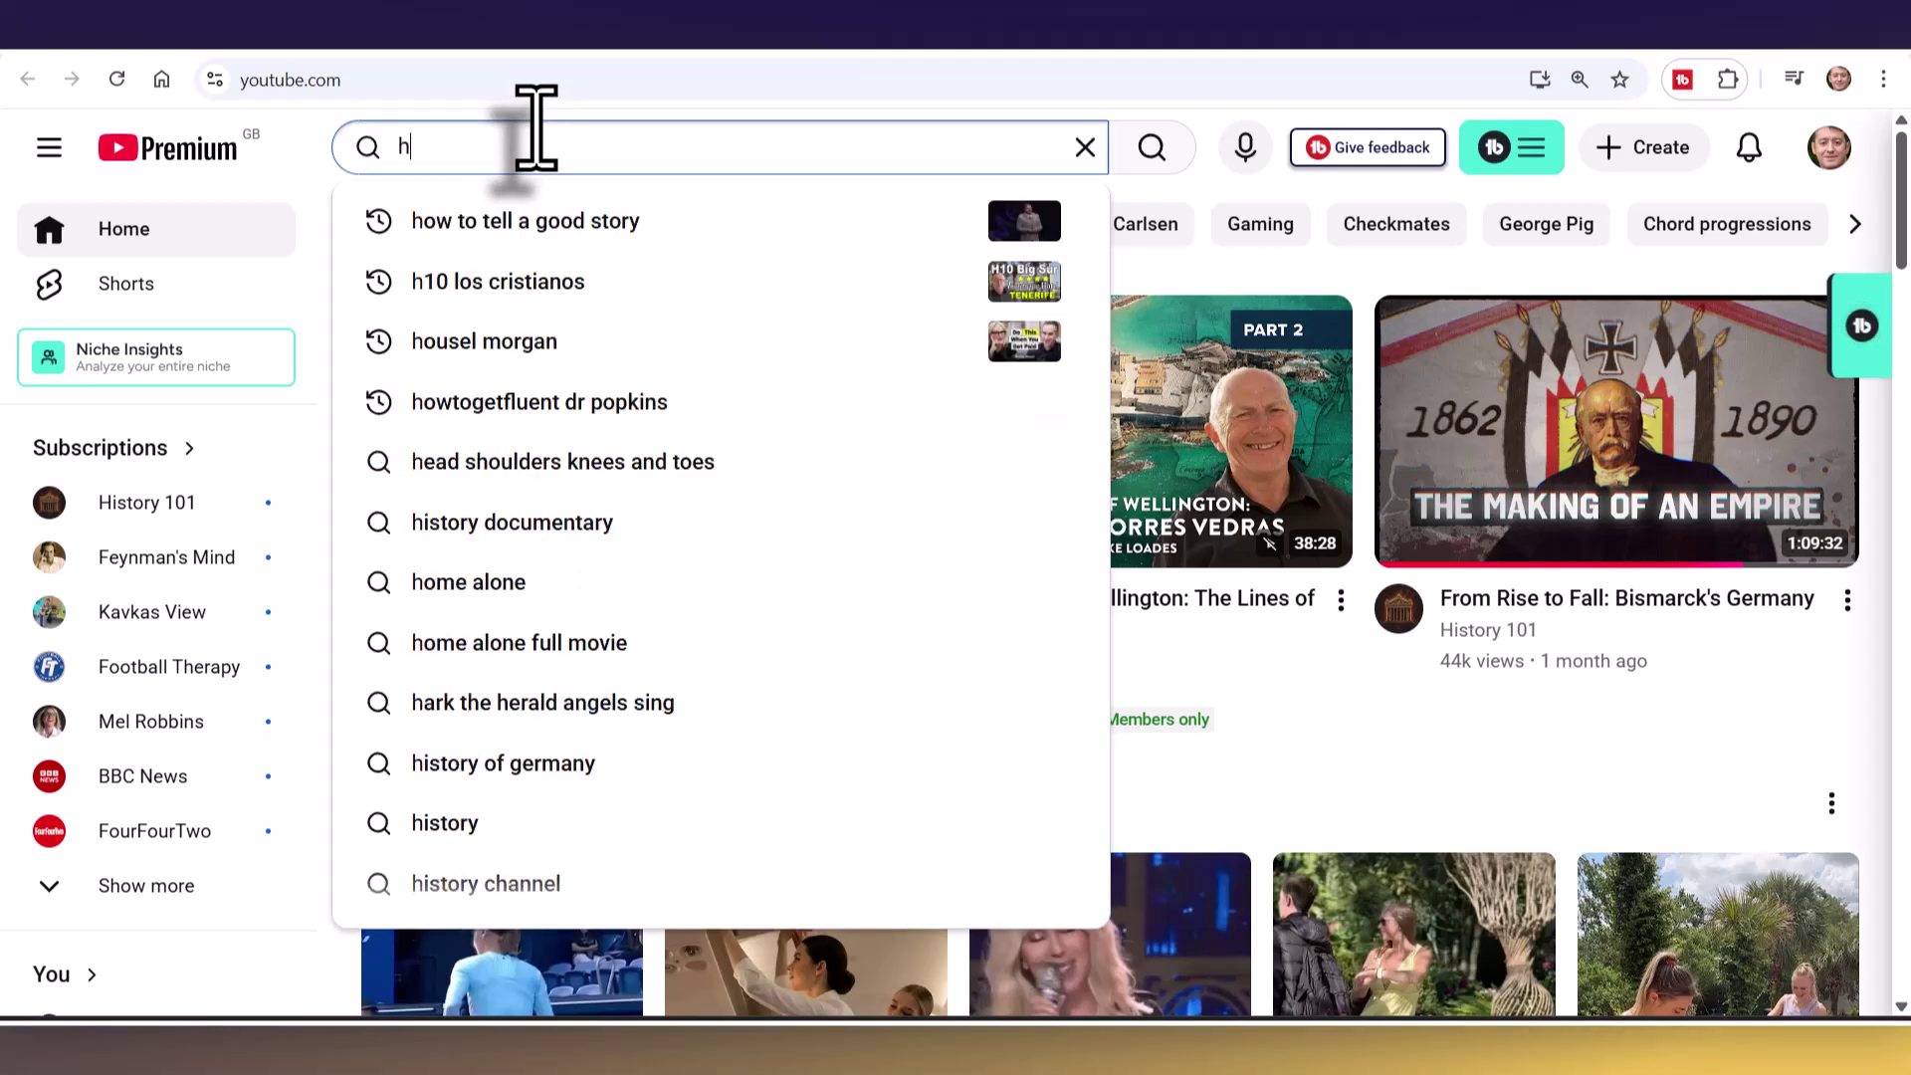
{"action": "type", "text": "ing i"}
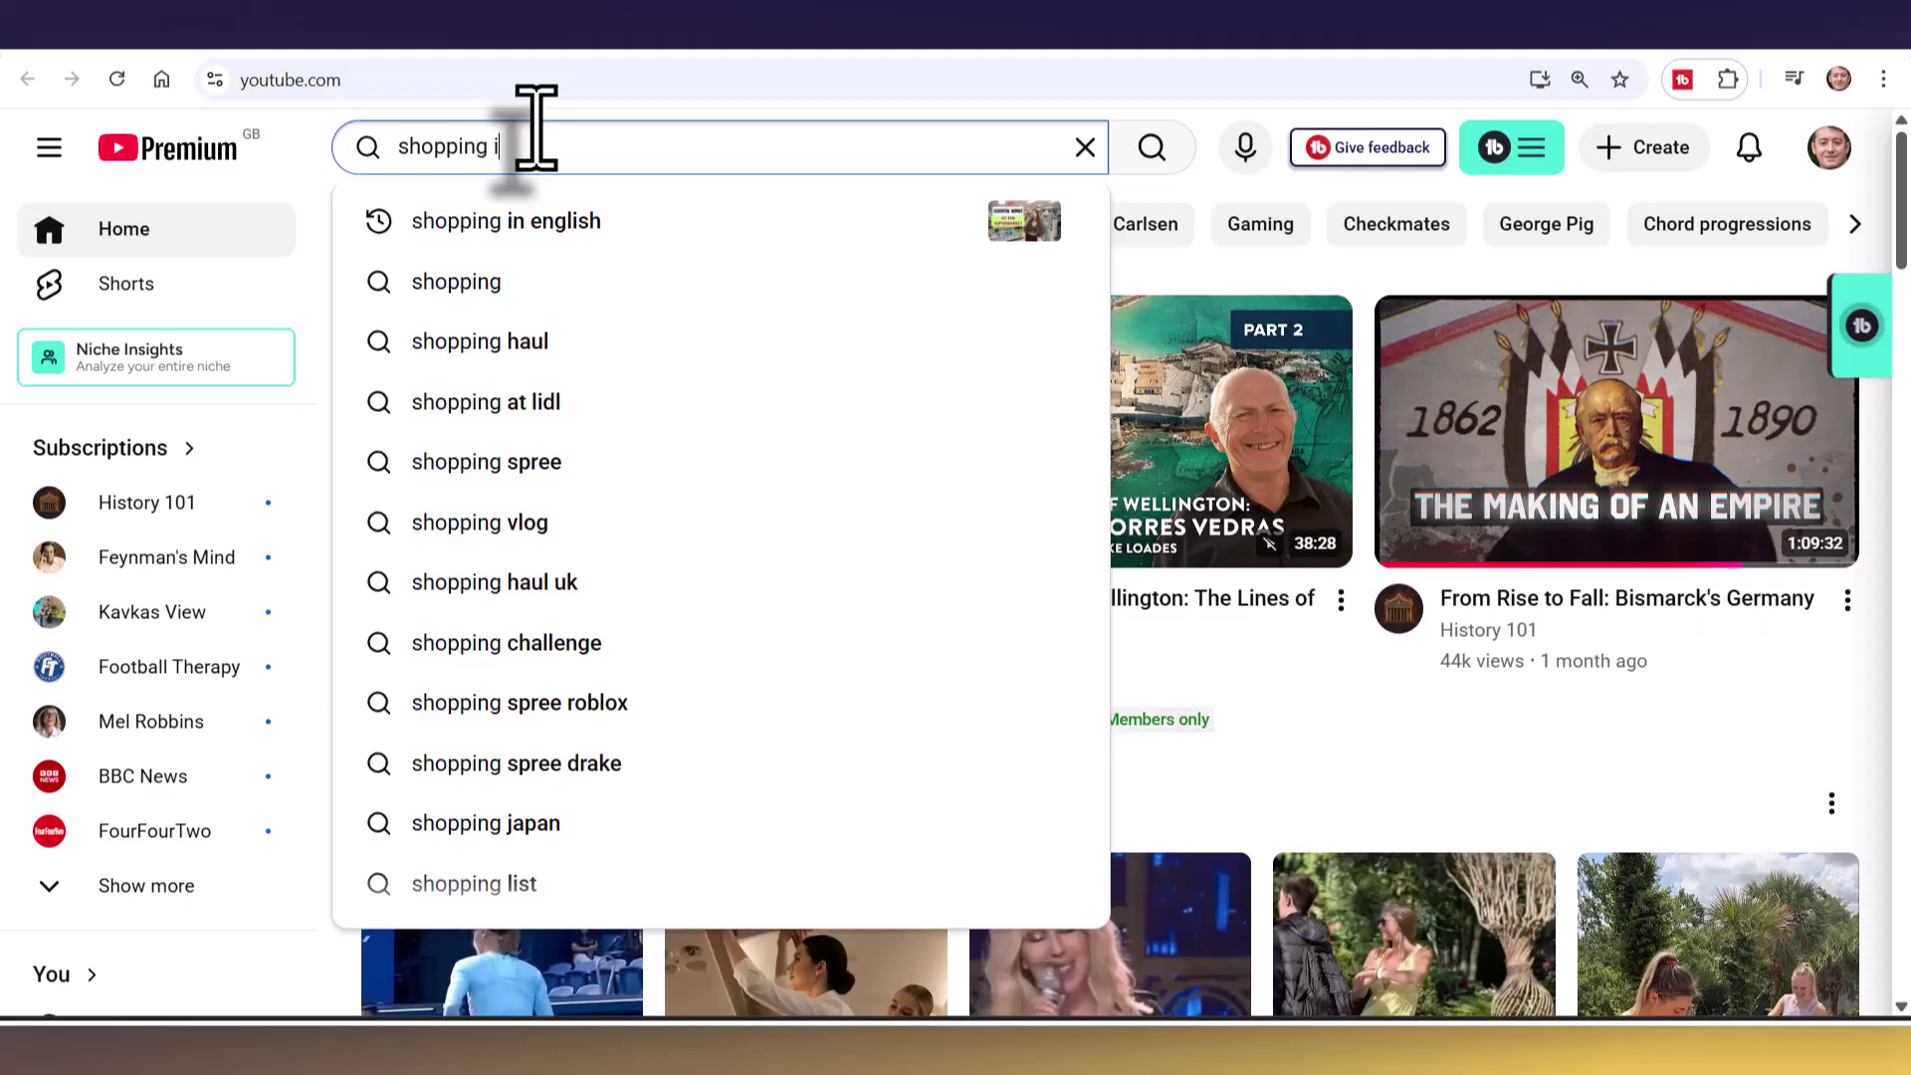
{"action": "type", "text": "n English"}
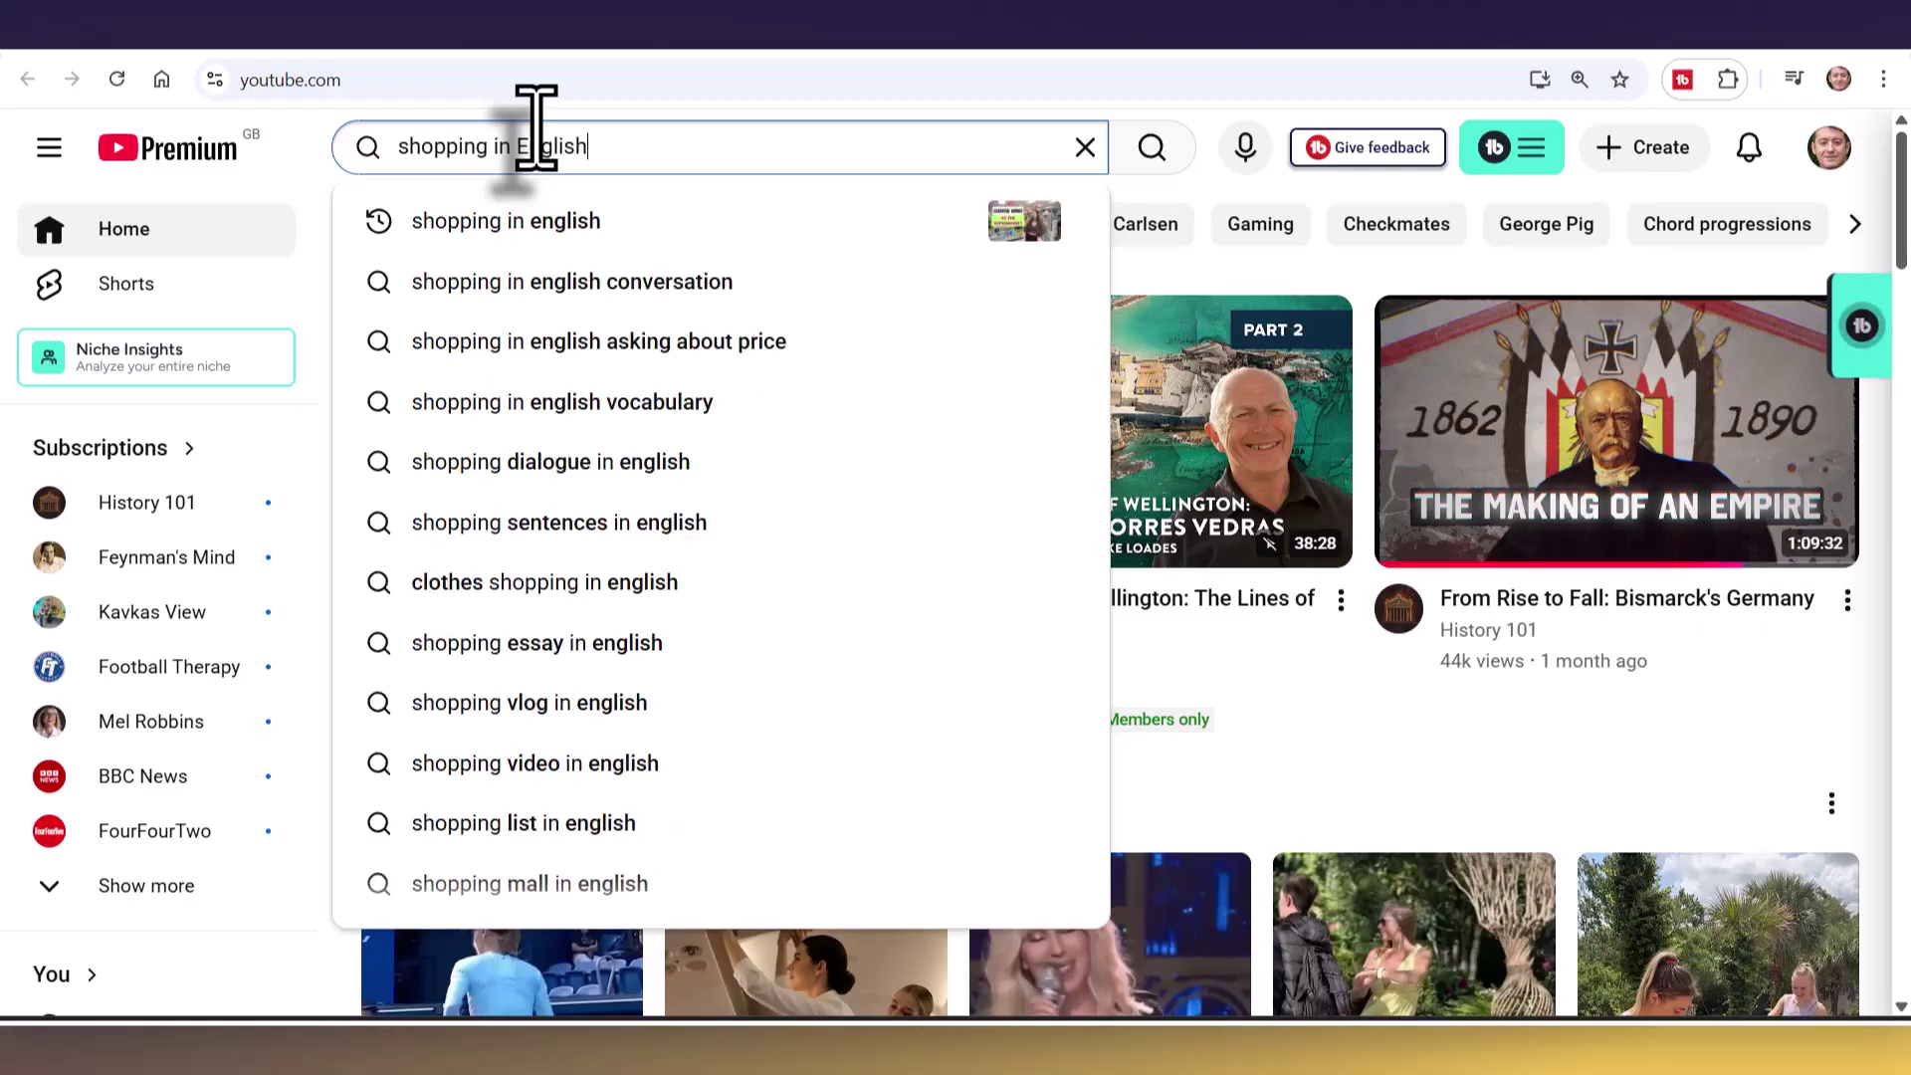
{"action": "key", "text": "Return"}
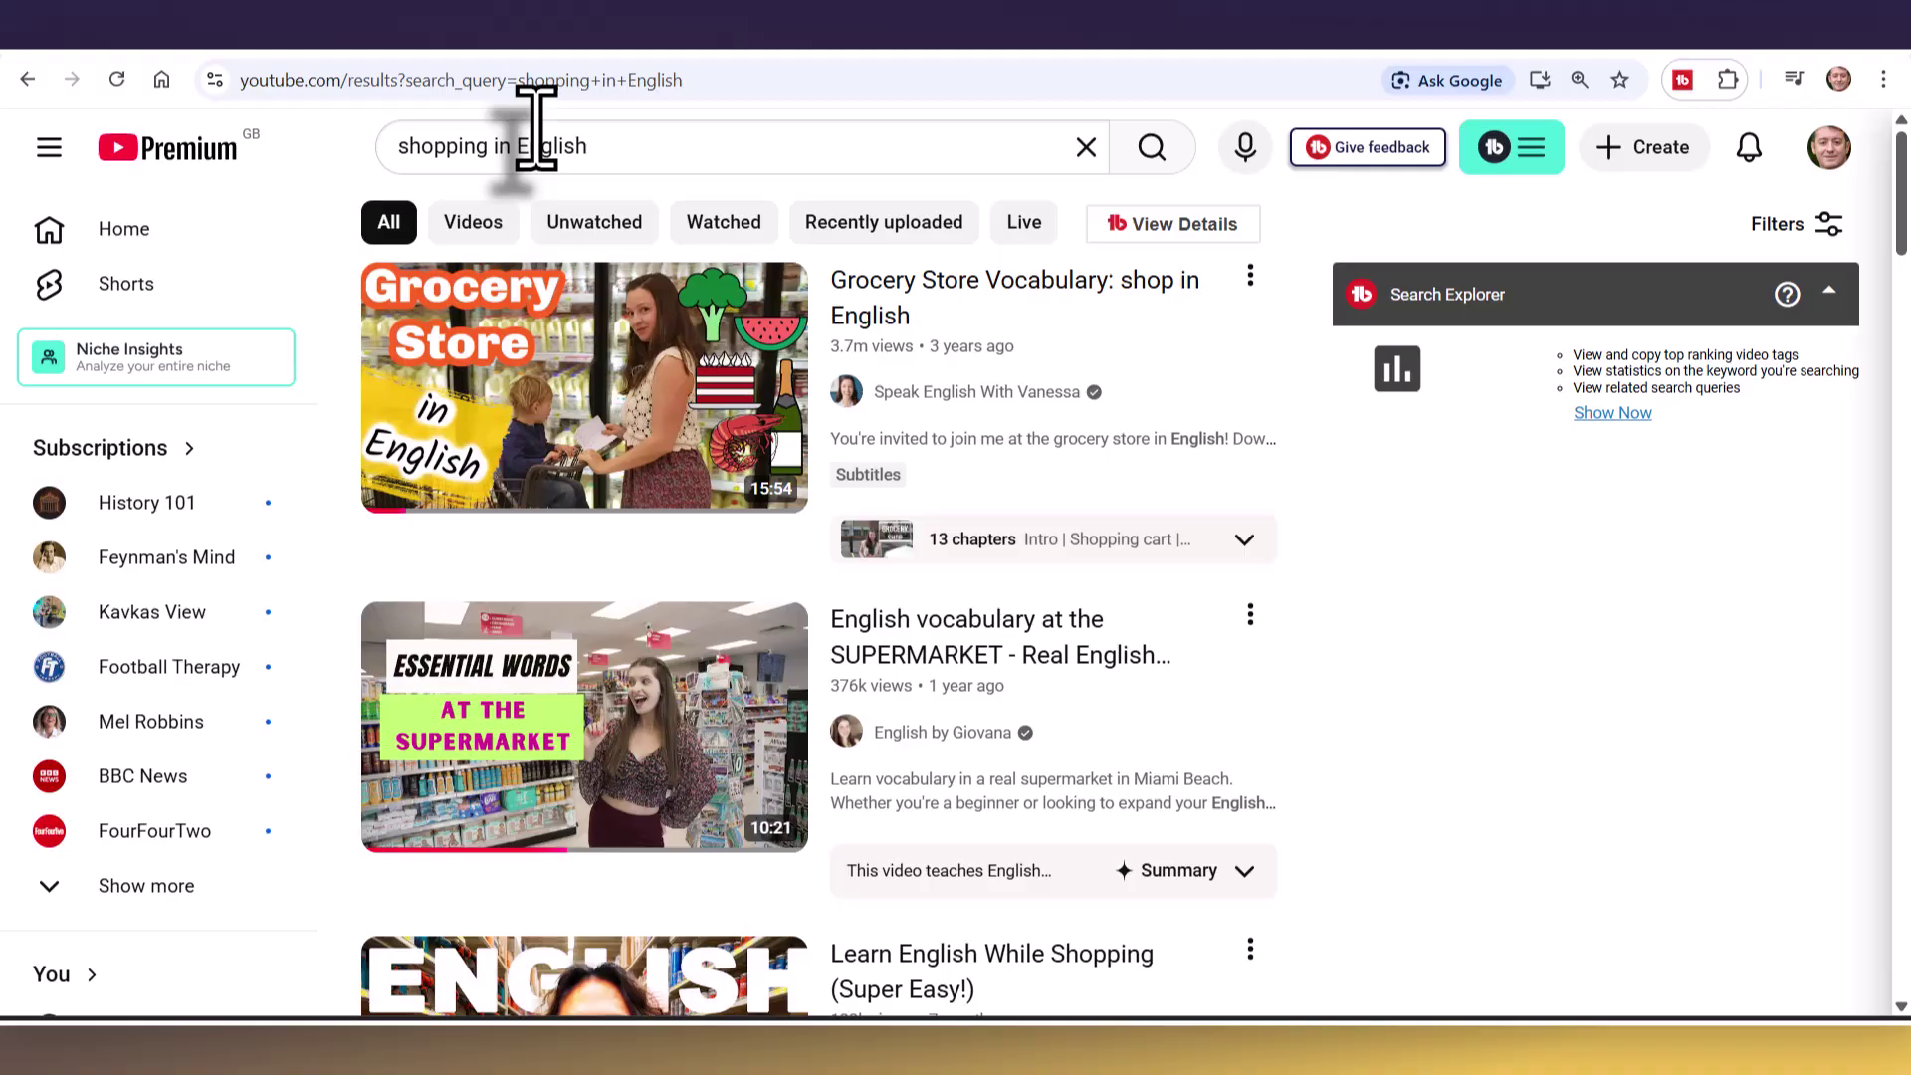
- Filter the results to 4–20 minute videos with Subtitles/CC
{"action": "left_click", "coordinate": [1764, 229]}
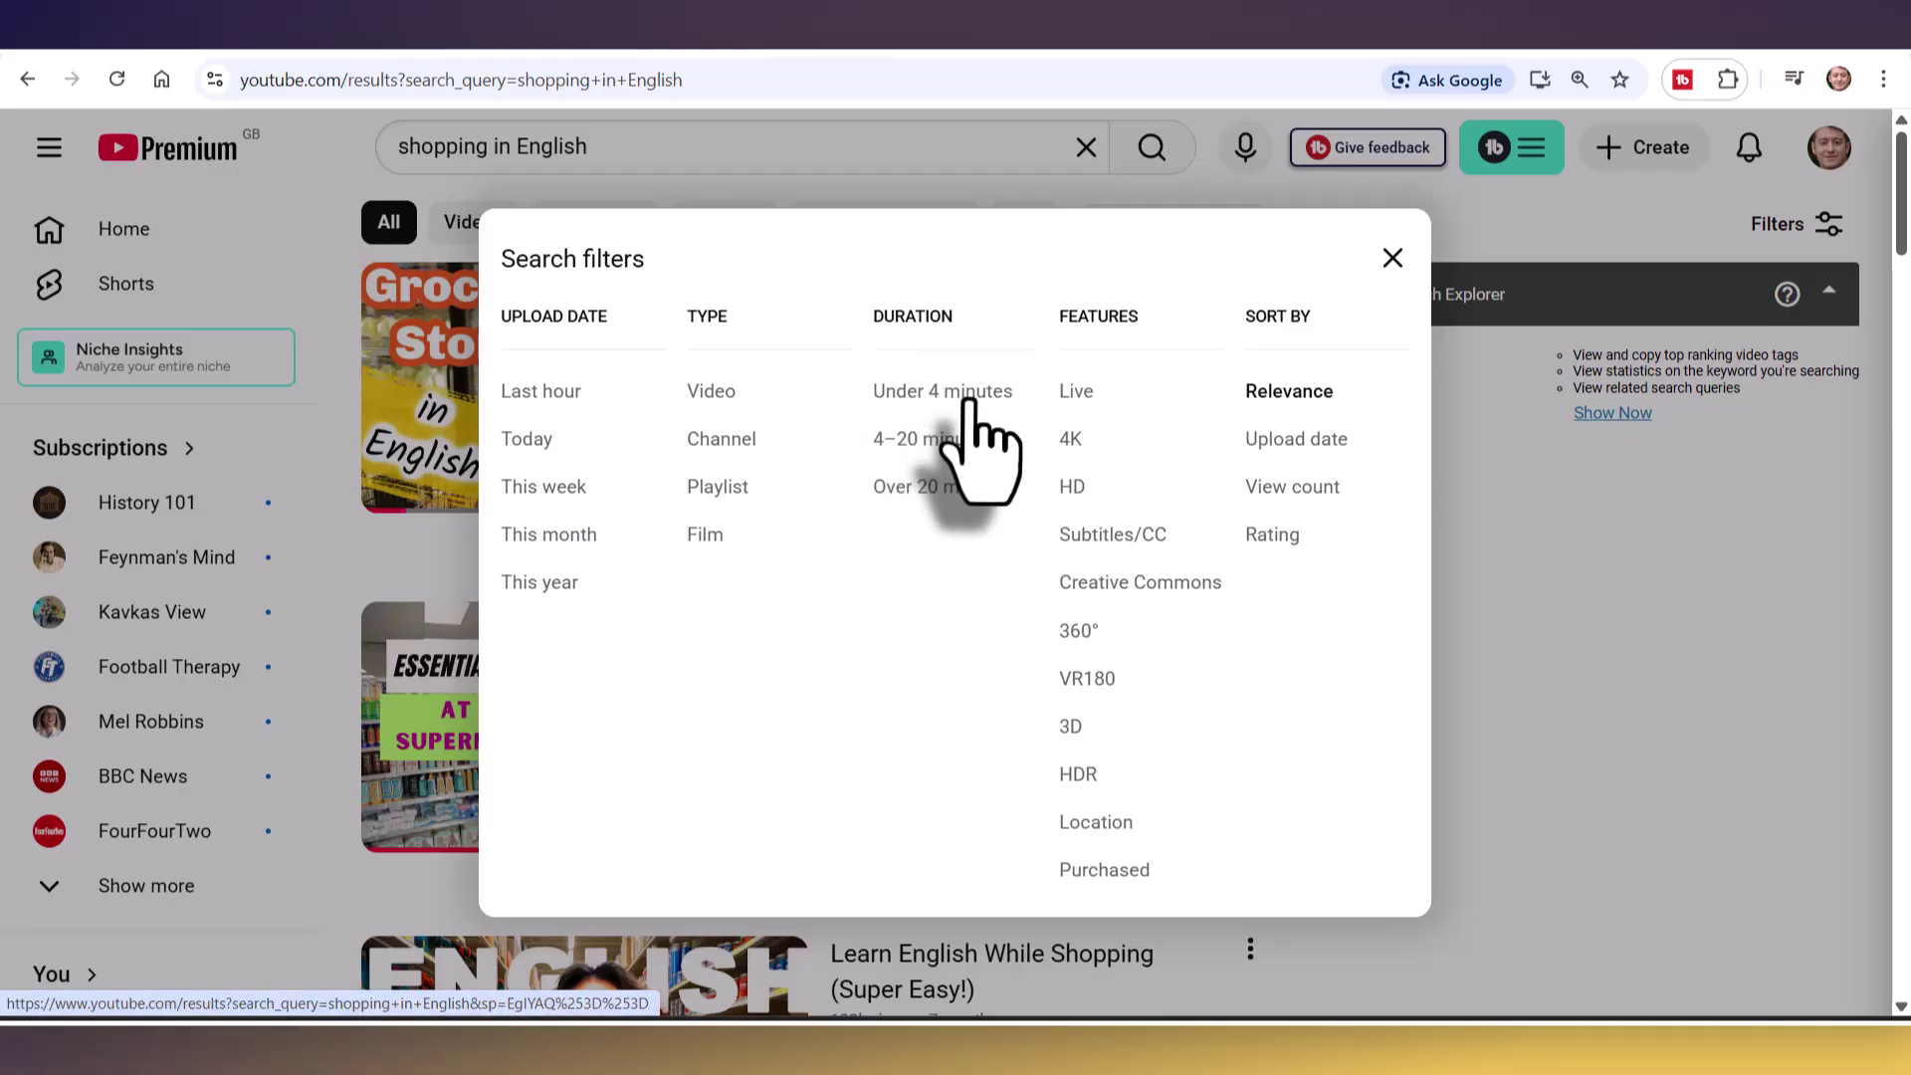
{"action": "left_click", "coordinate": [921, 453]}
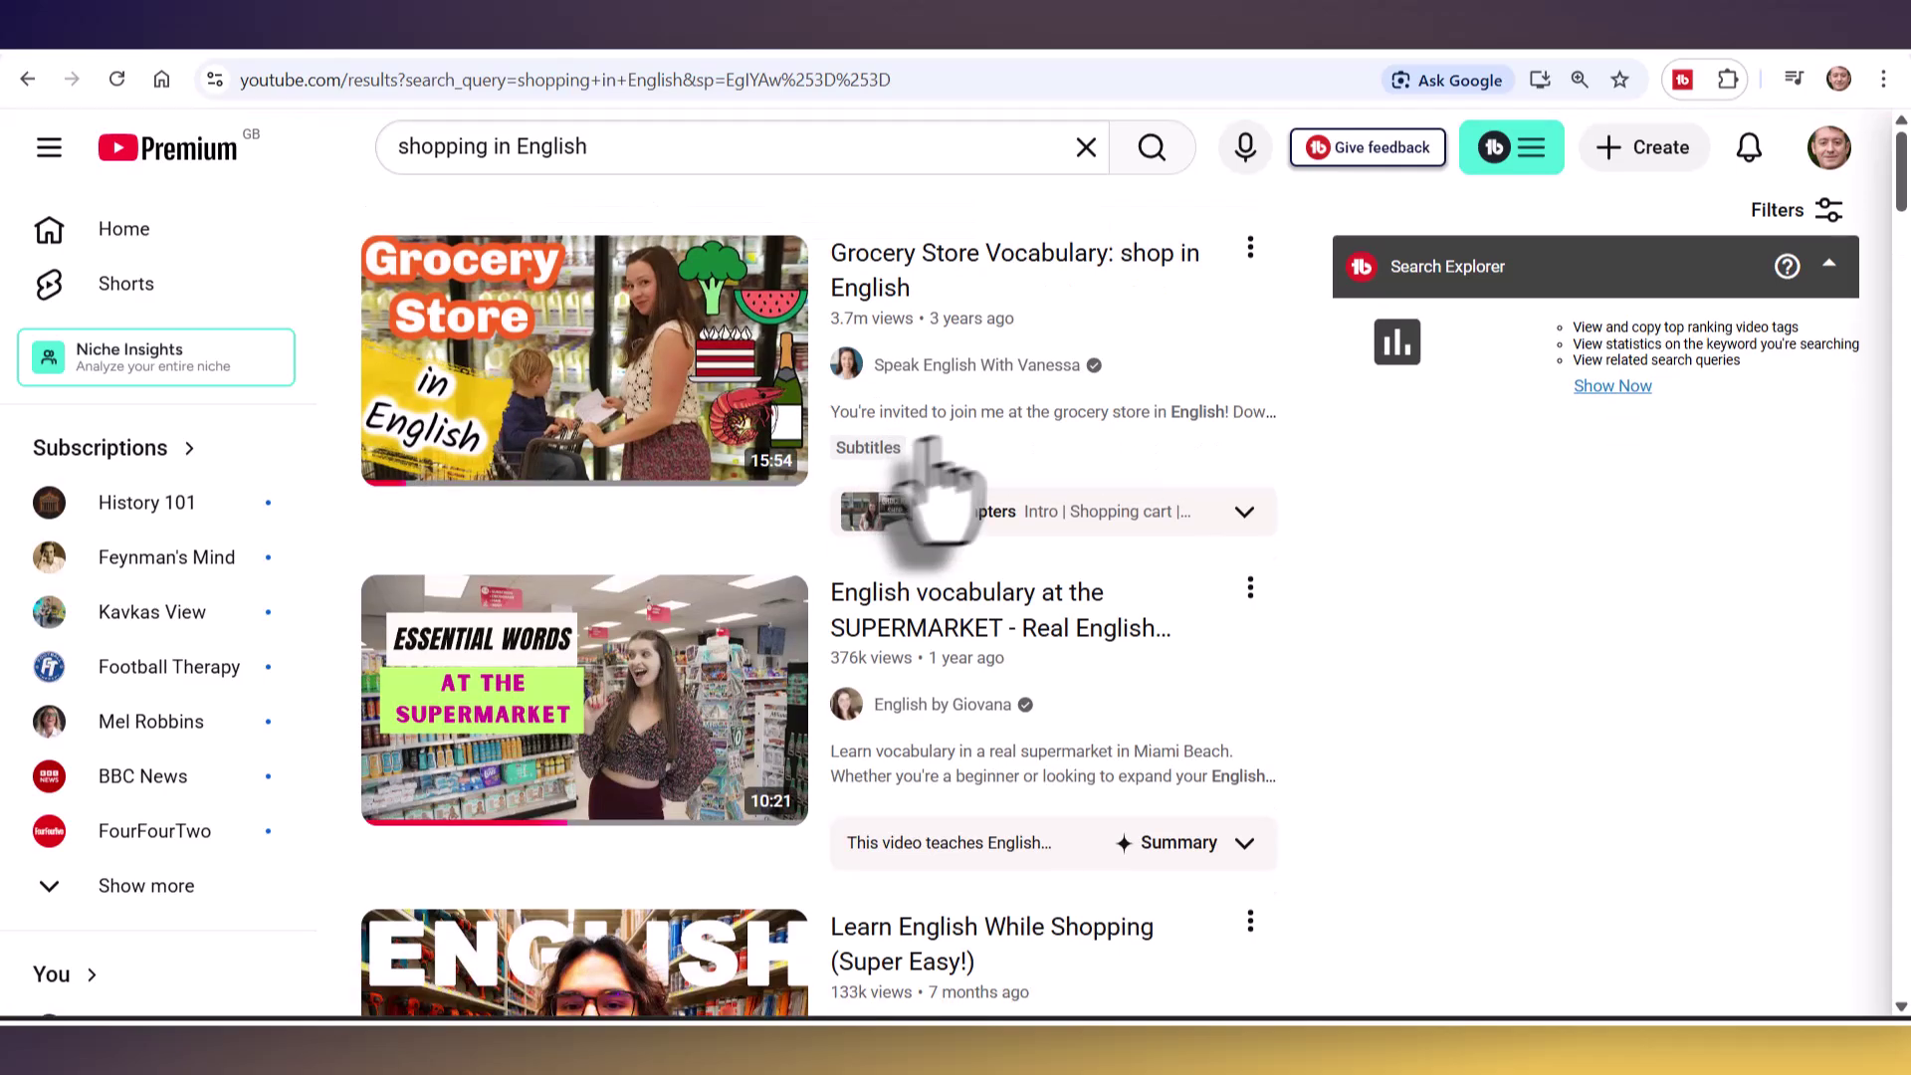
{"action": "left_click", "coordinate": [1803, 209]}
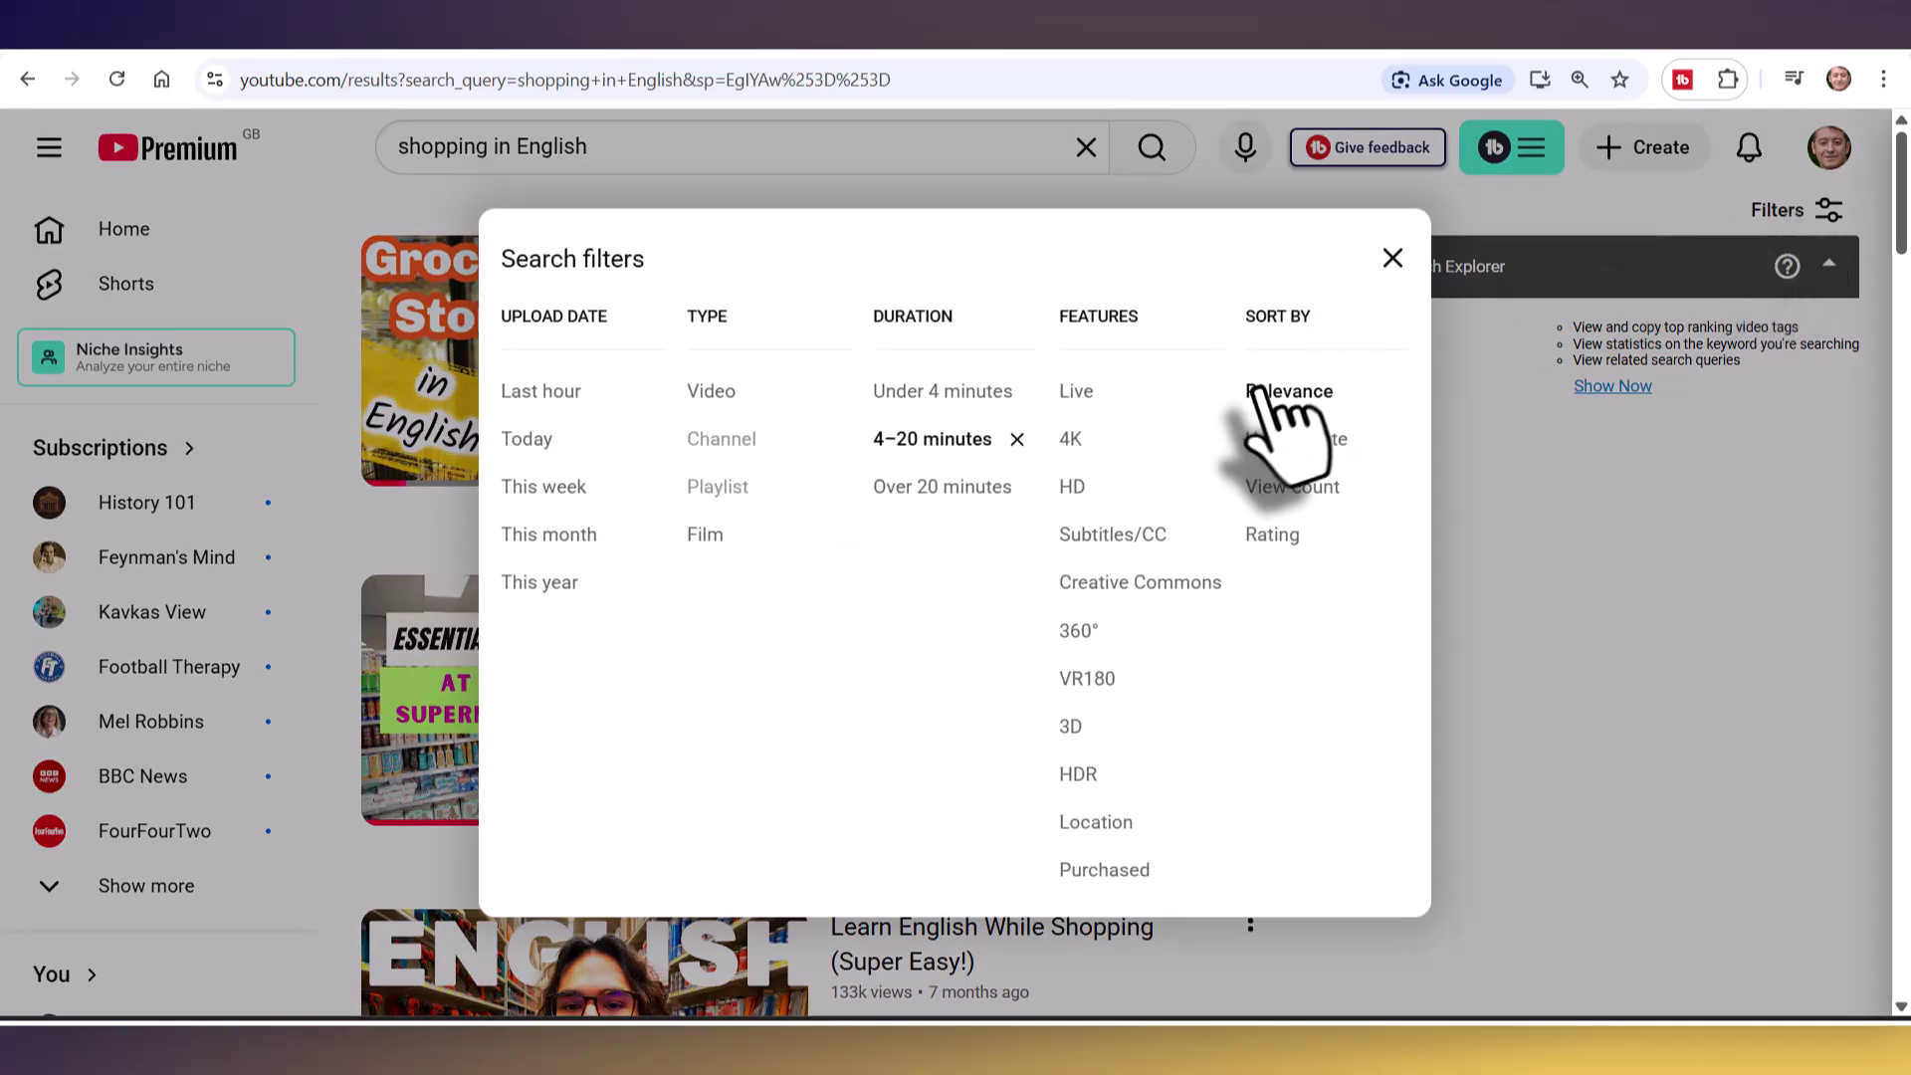
{"action": "left_click", "coordinate": [1084, 542]}
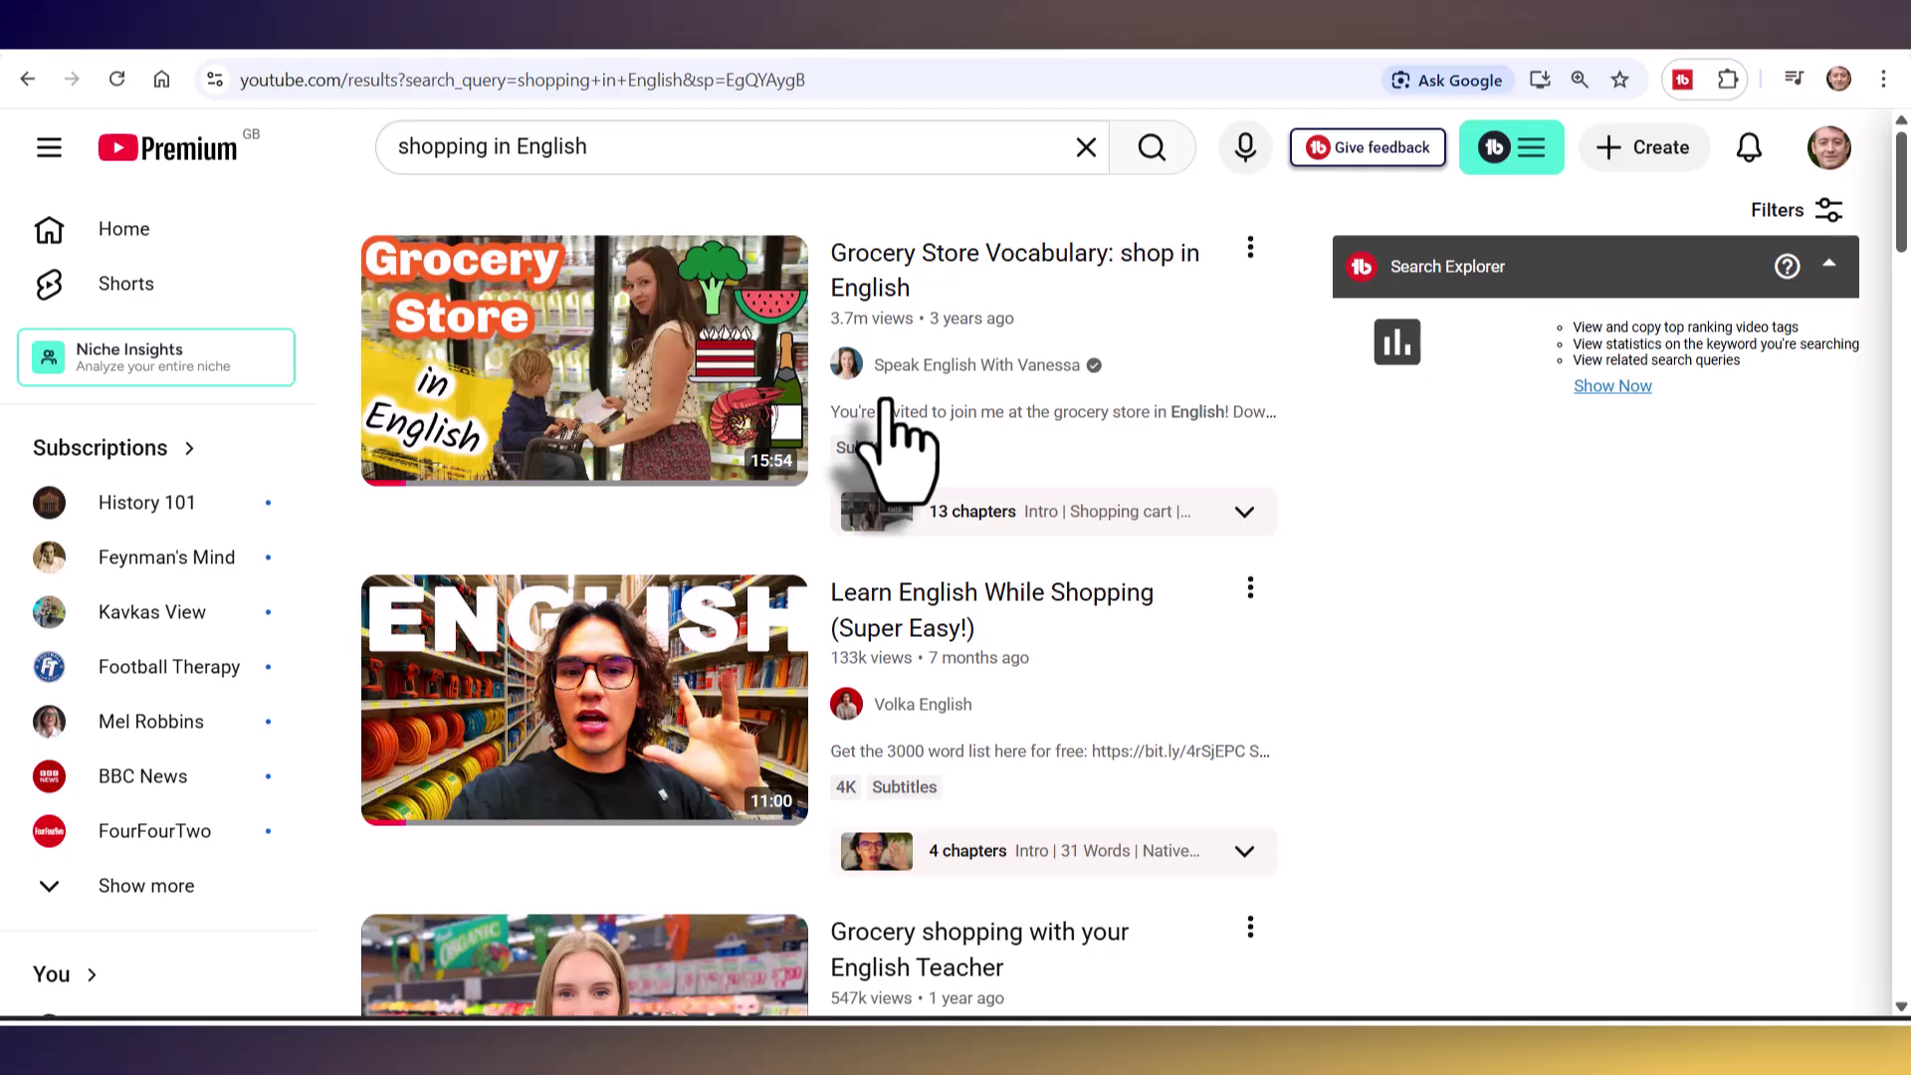
- Open and pause the Grocery Store Vocabulary video, then show its transcript
{"action": "left_click", "coordinate": [569, 322]}
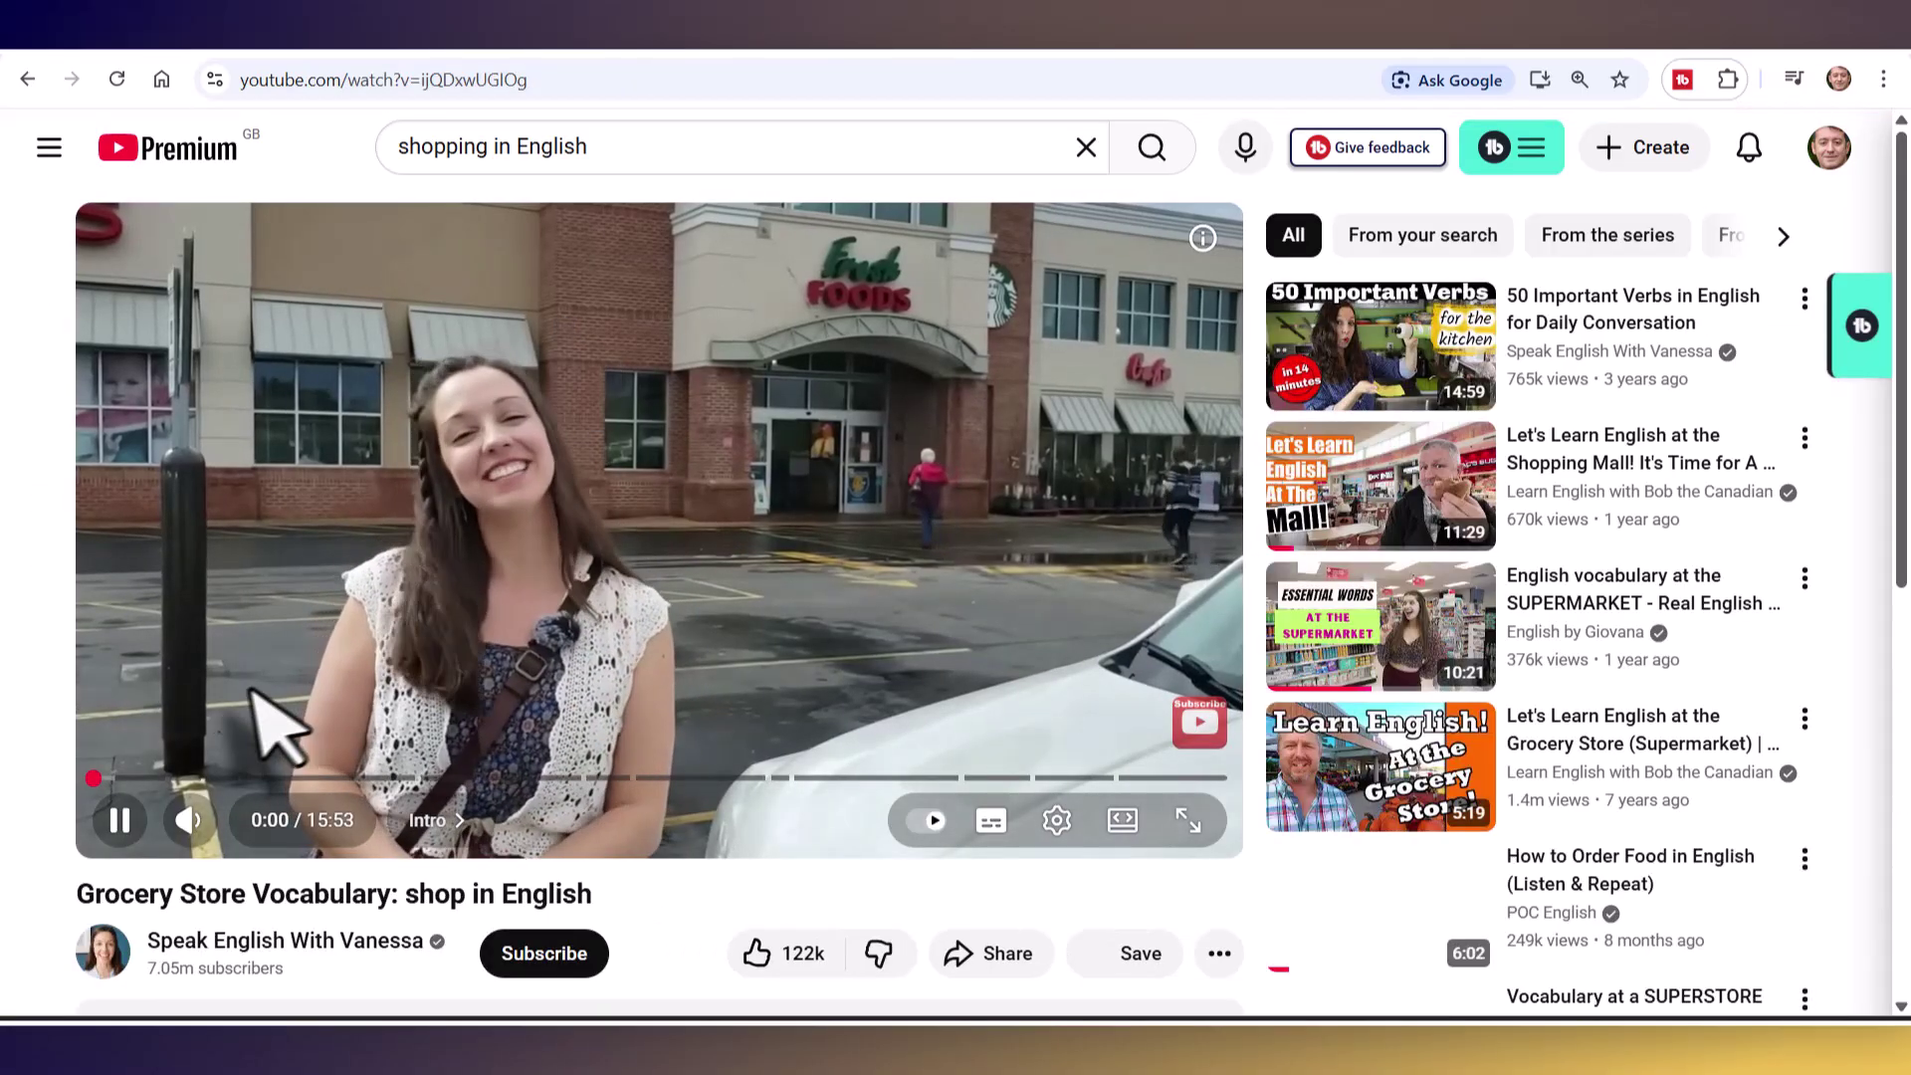
{"action": "left_click", "coordinate": [119, 819]}
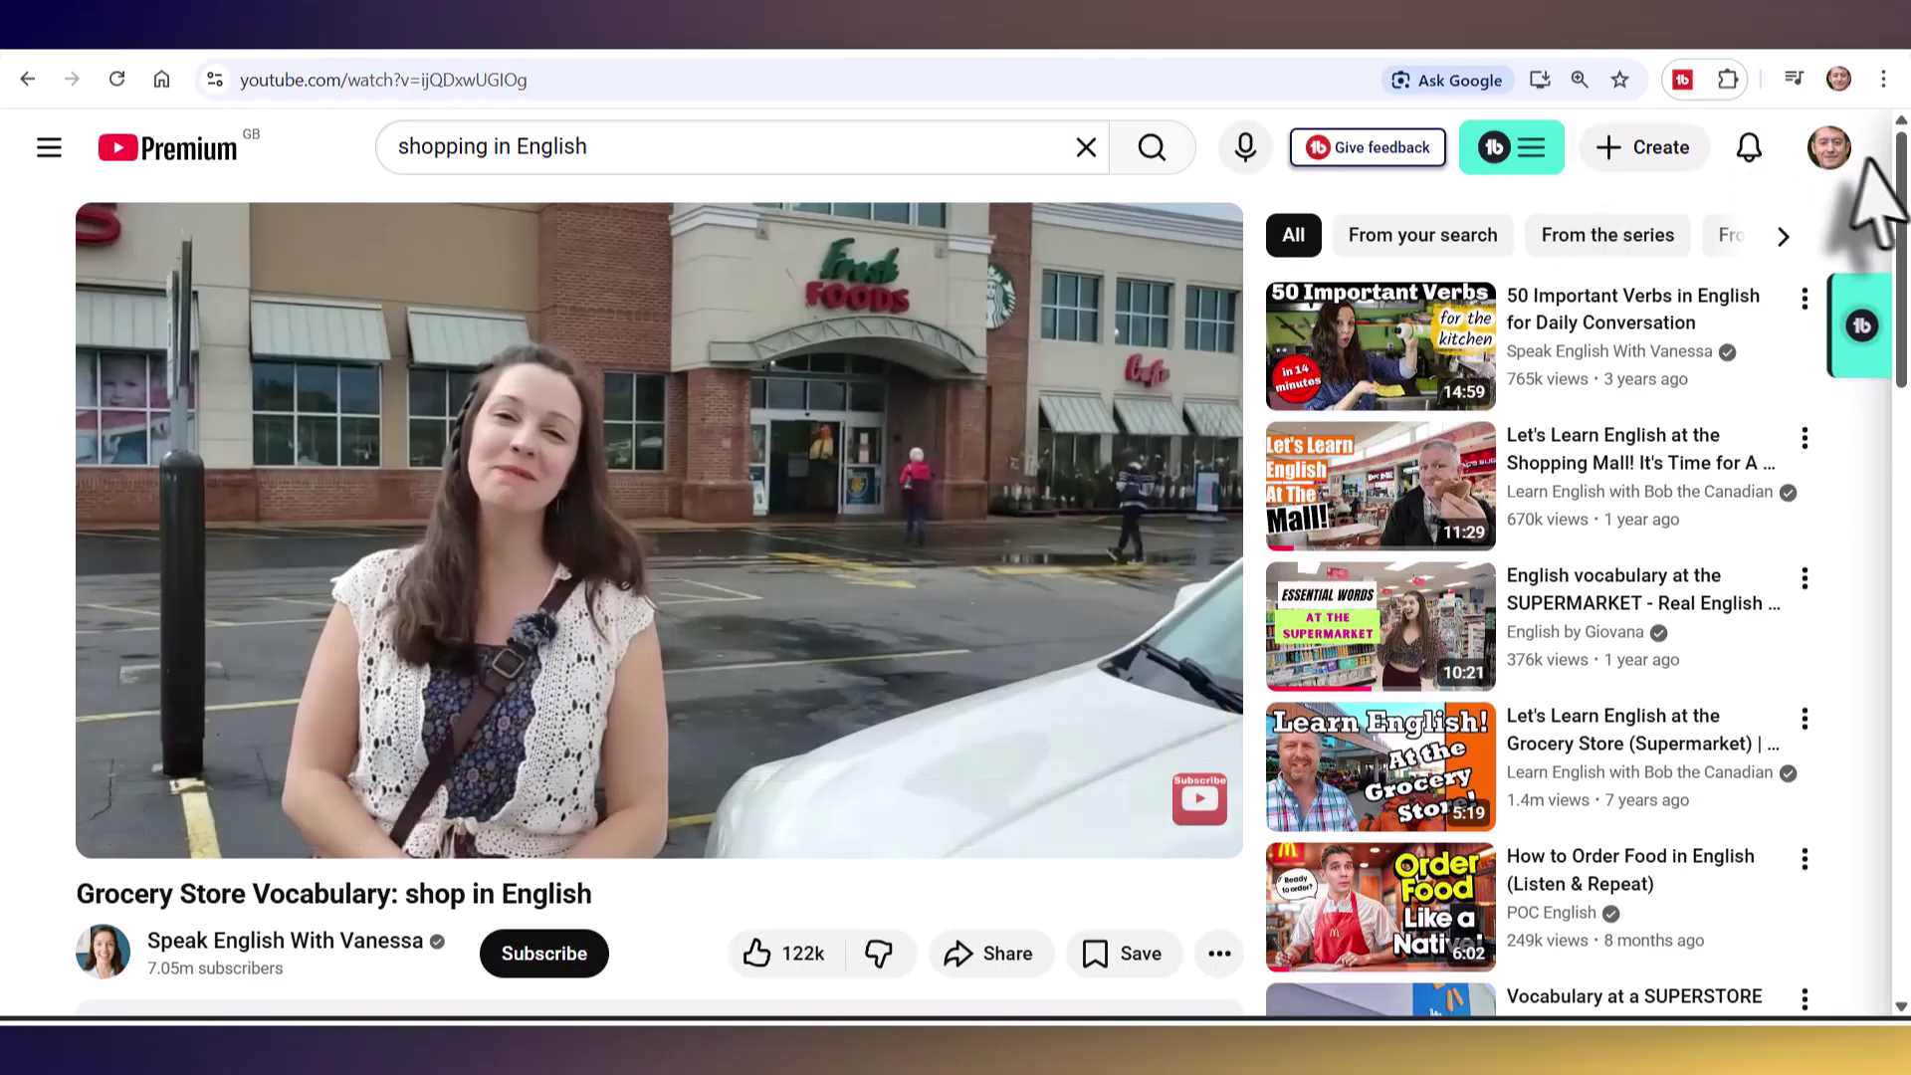
{"action": "scroll", "coordinate": [1895, 205], "scroll_direction": "down", "scroll_amount": 6}
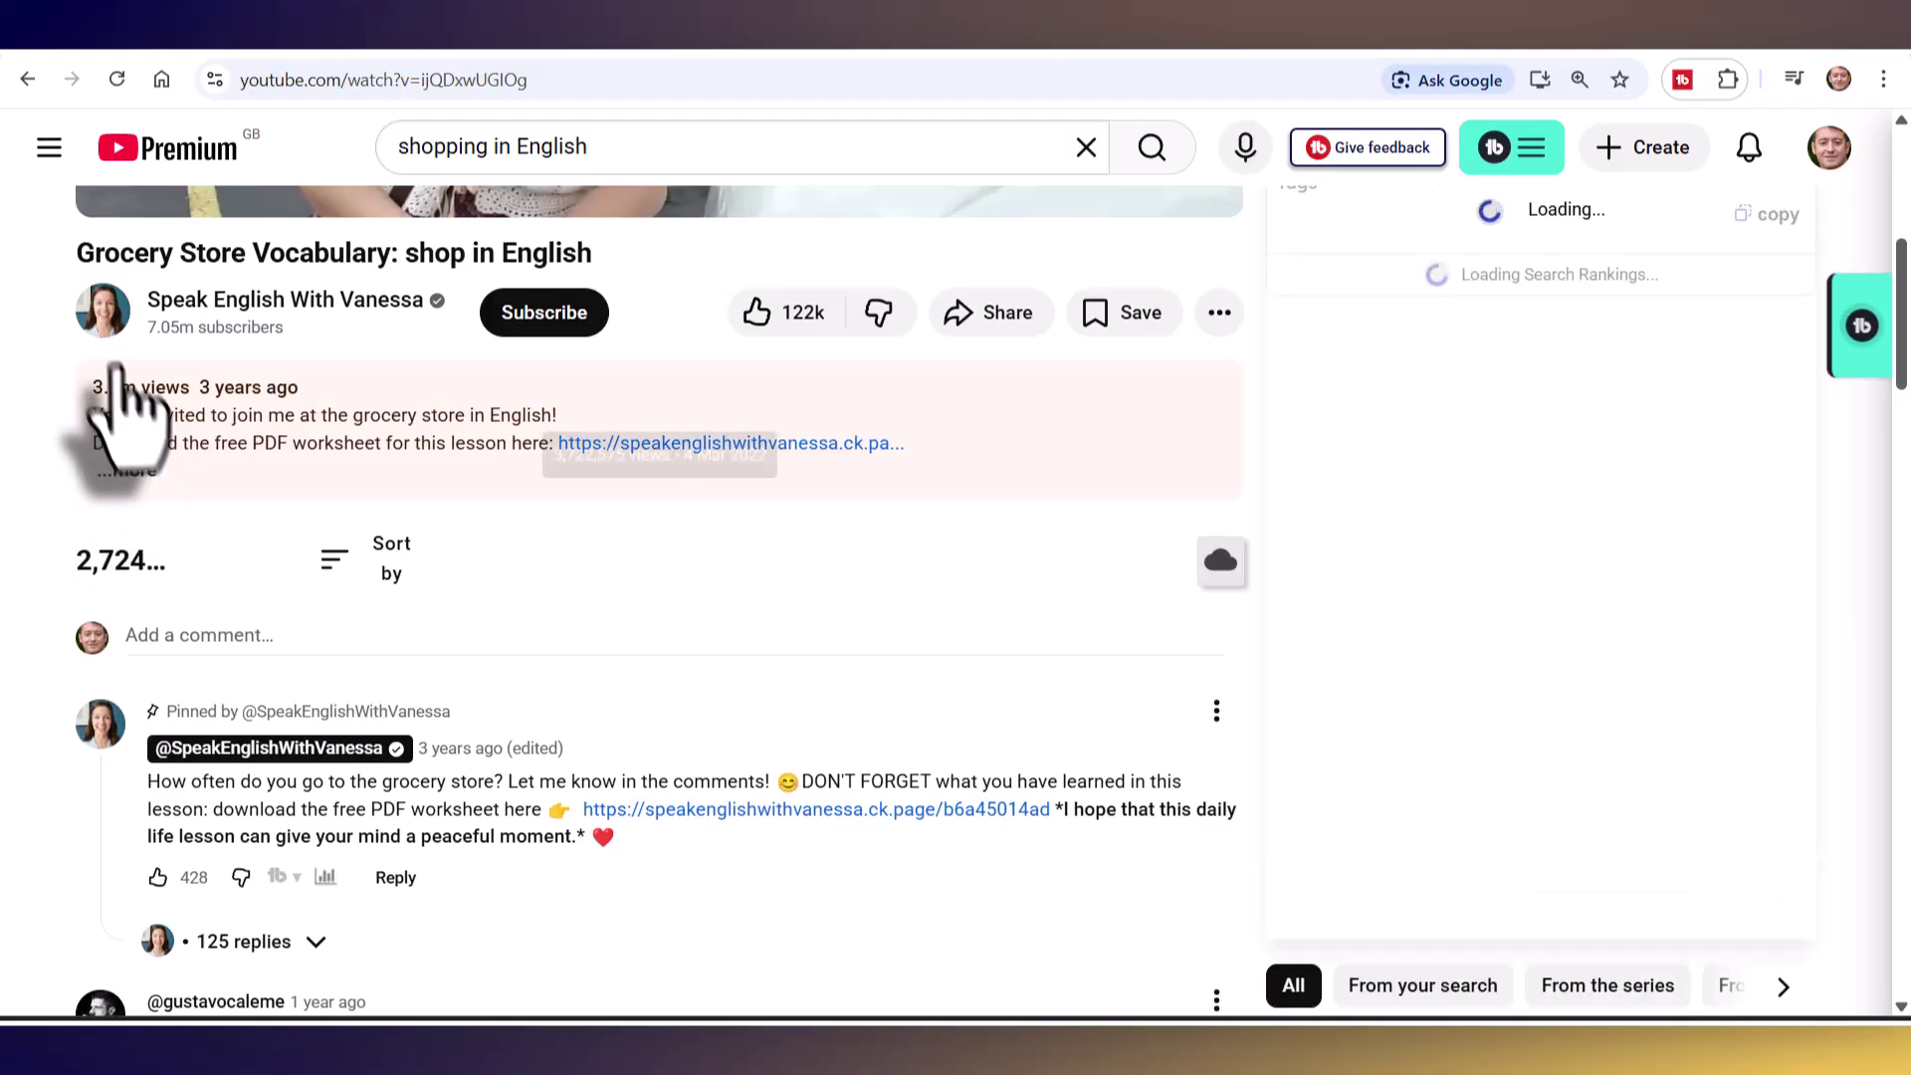
{"action": "left_click", "coordinate": [129, 473]}
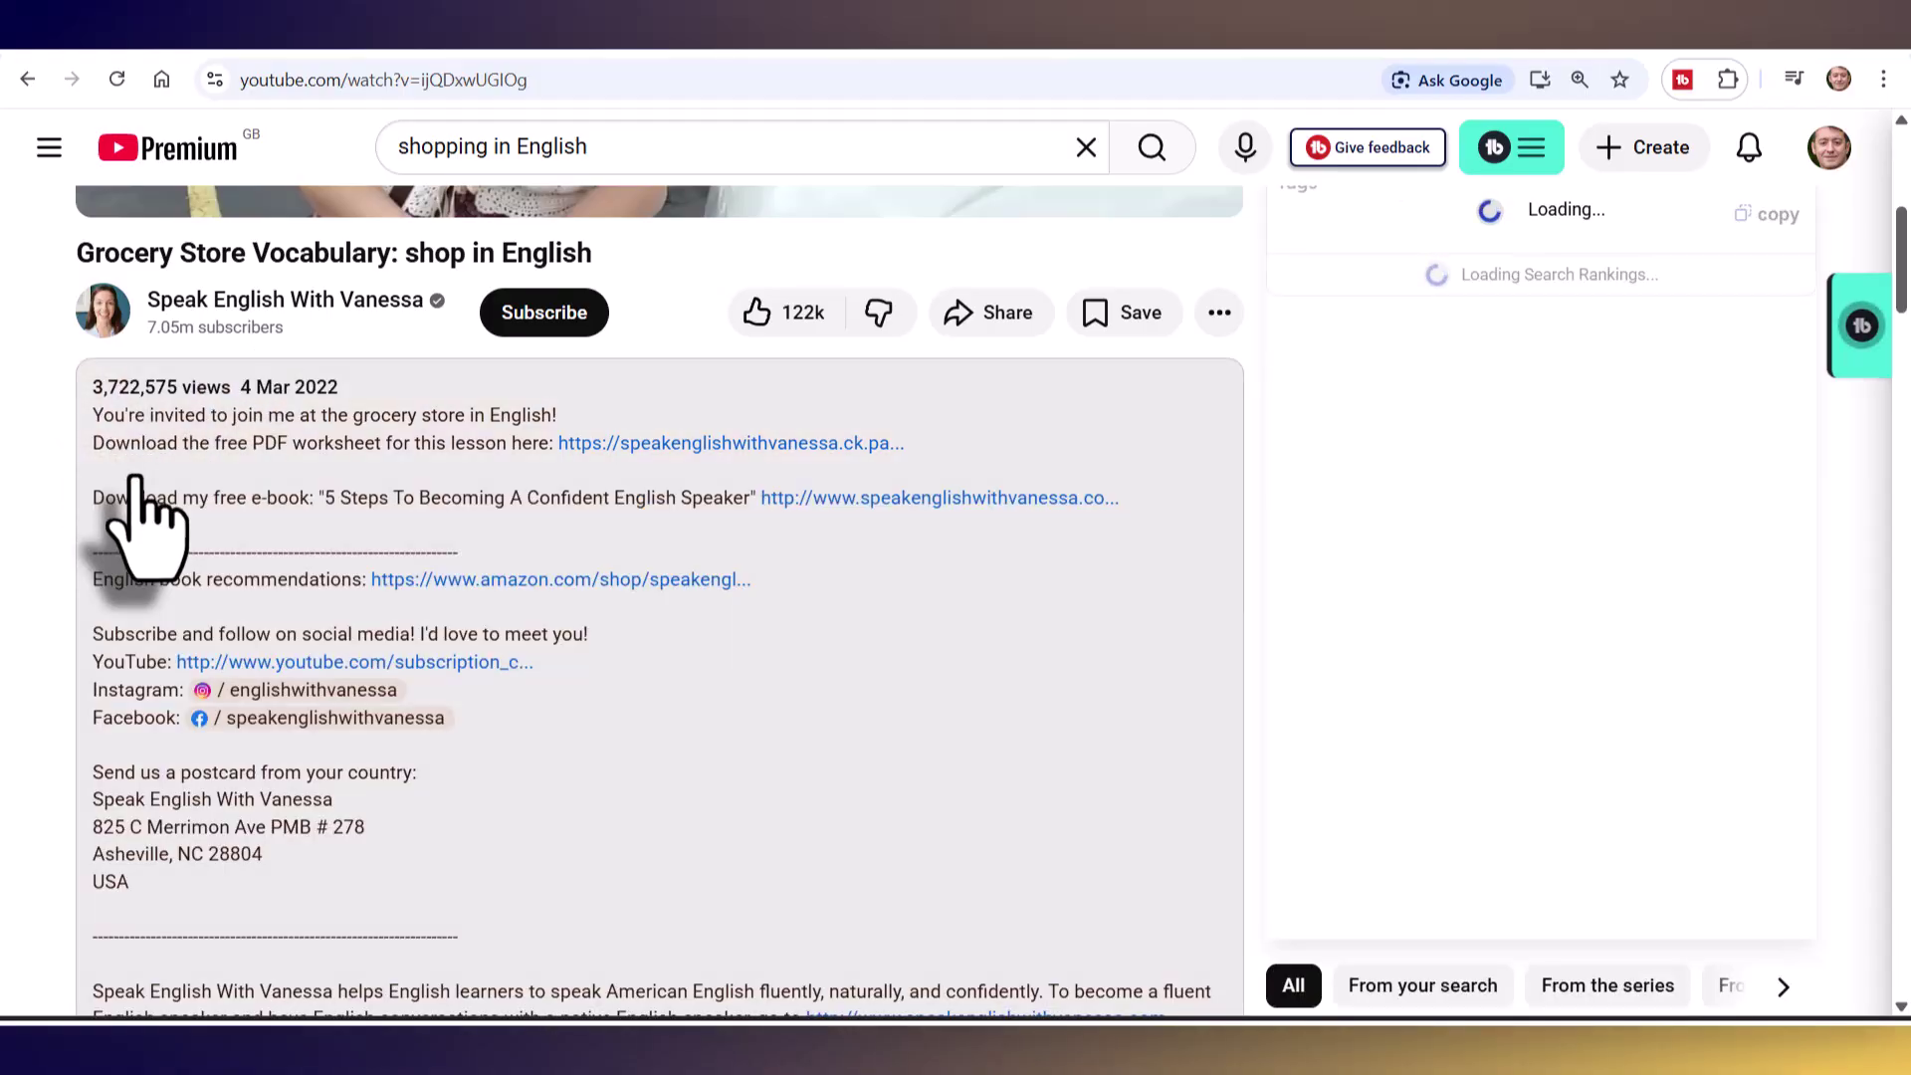
{"action": "scroll", "coordinate": [1901, 328], "scroll_direction": "down", "scroll_amount": 2}
{"action": "left_click_drag", "start_coordinate": [1901, 308], "coordinate": [1897, 534]}
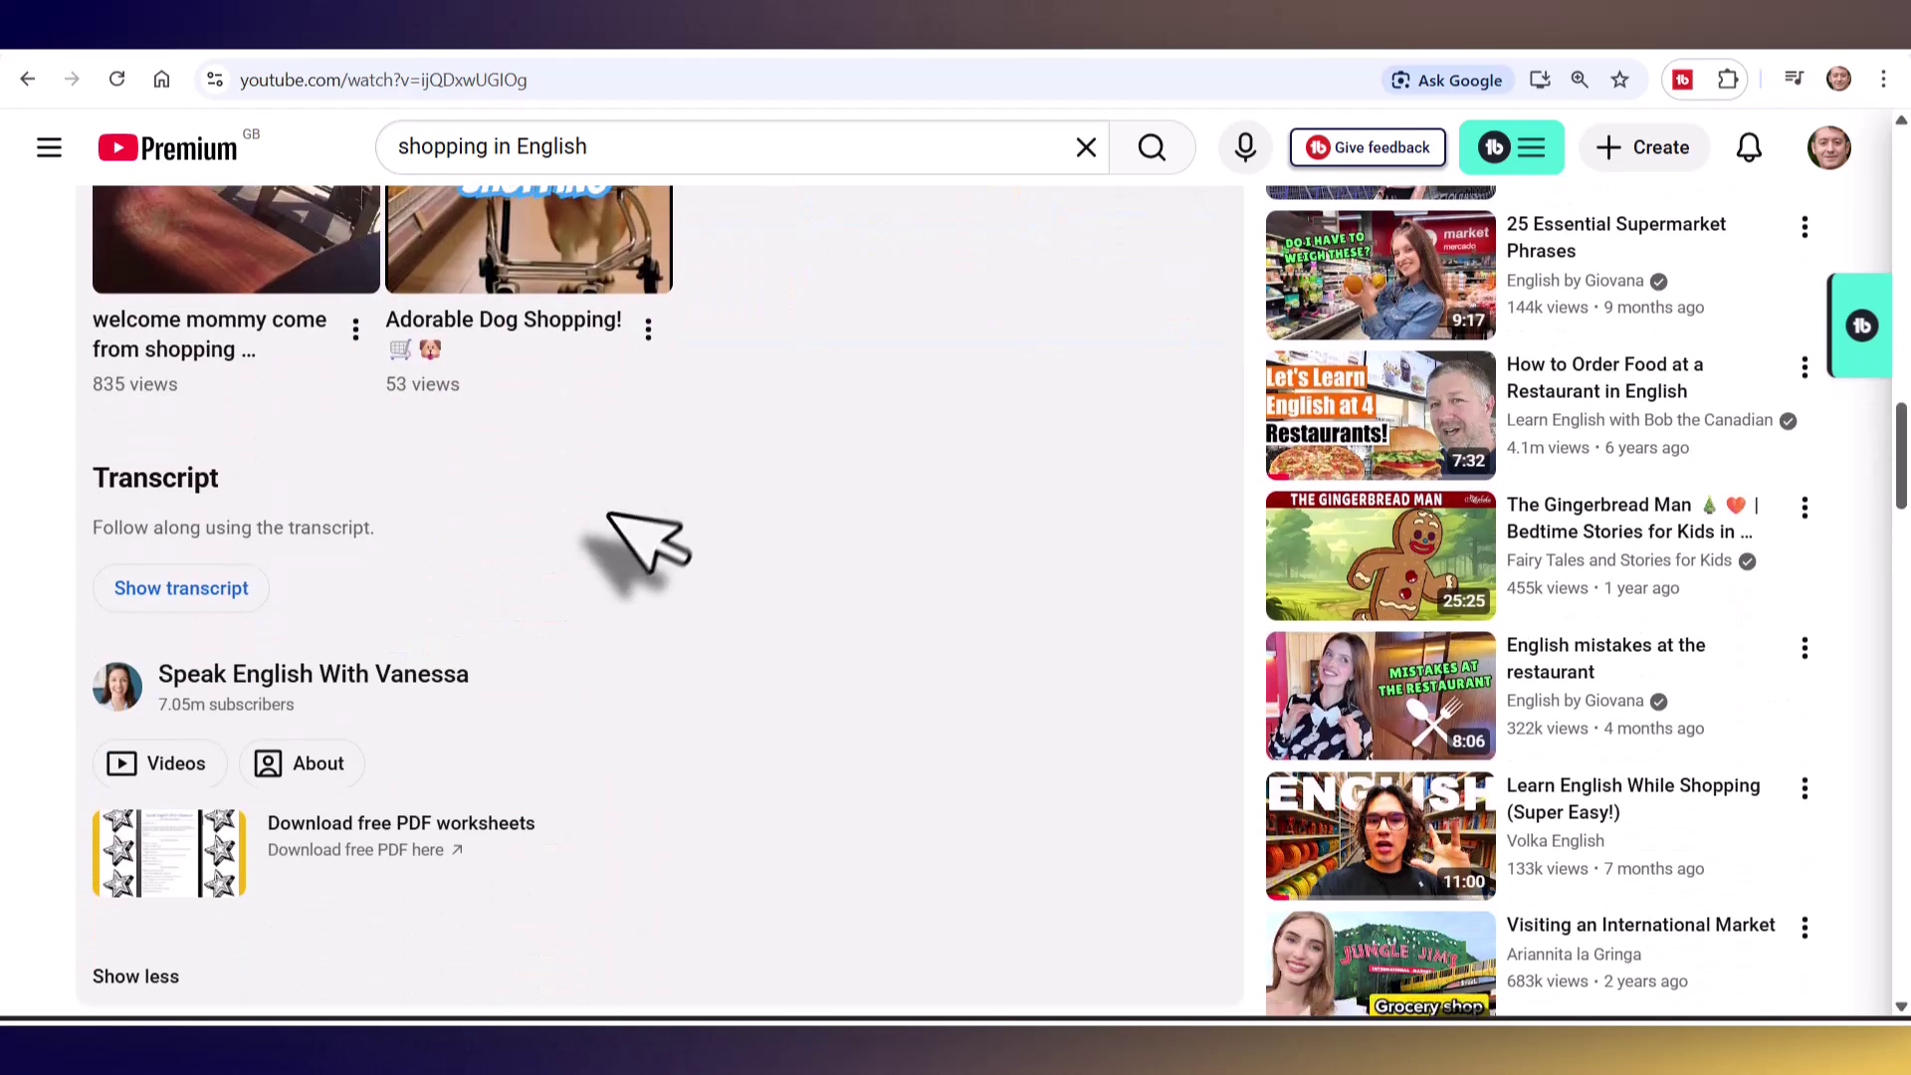
{"action": "left_click", "coordinate": [180, 589]}
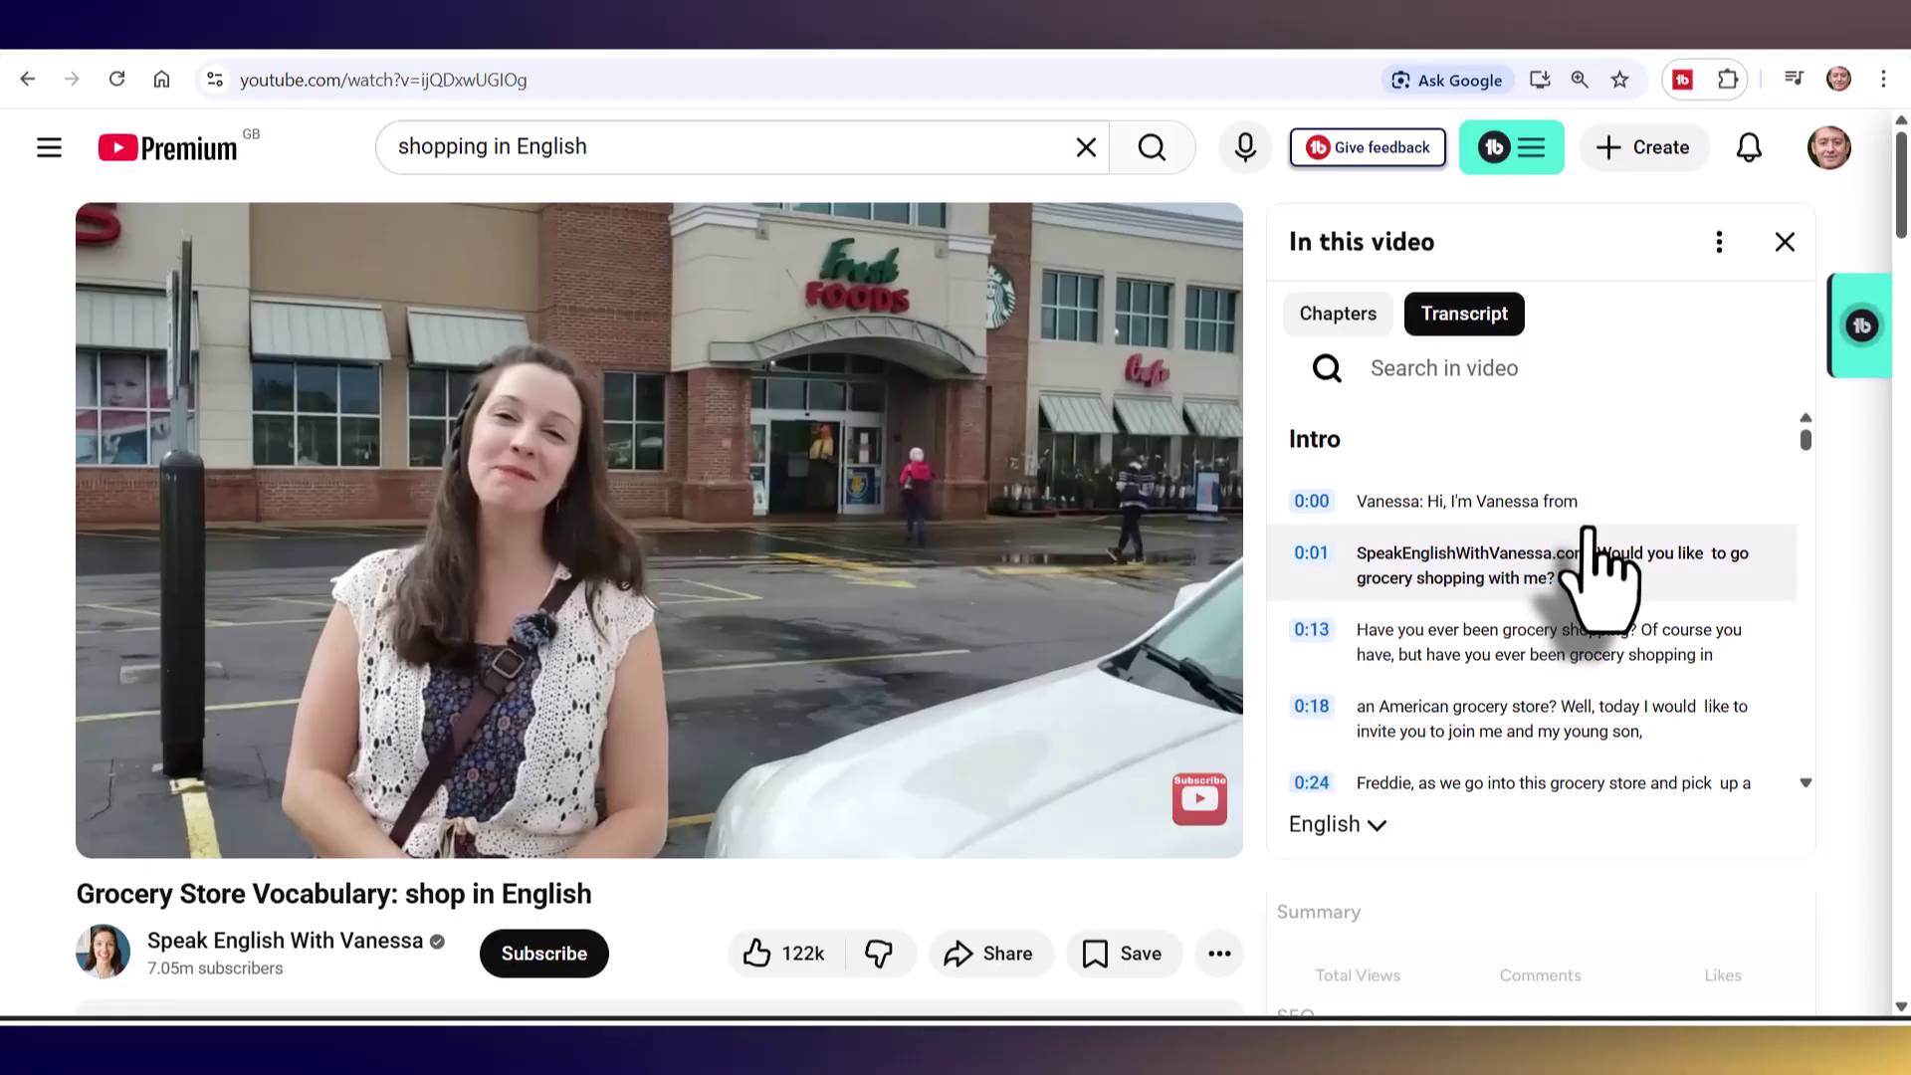
- Hide the transcript timestamps and copy the grocery-shopping question line
{"action": "left_click", "coordinate": [1719, 243]}
{"action": "left_click", "coordinate": [1582, 316]}
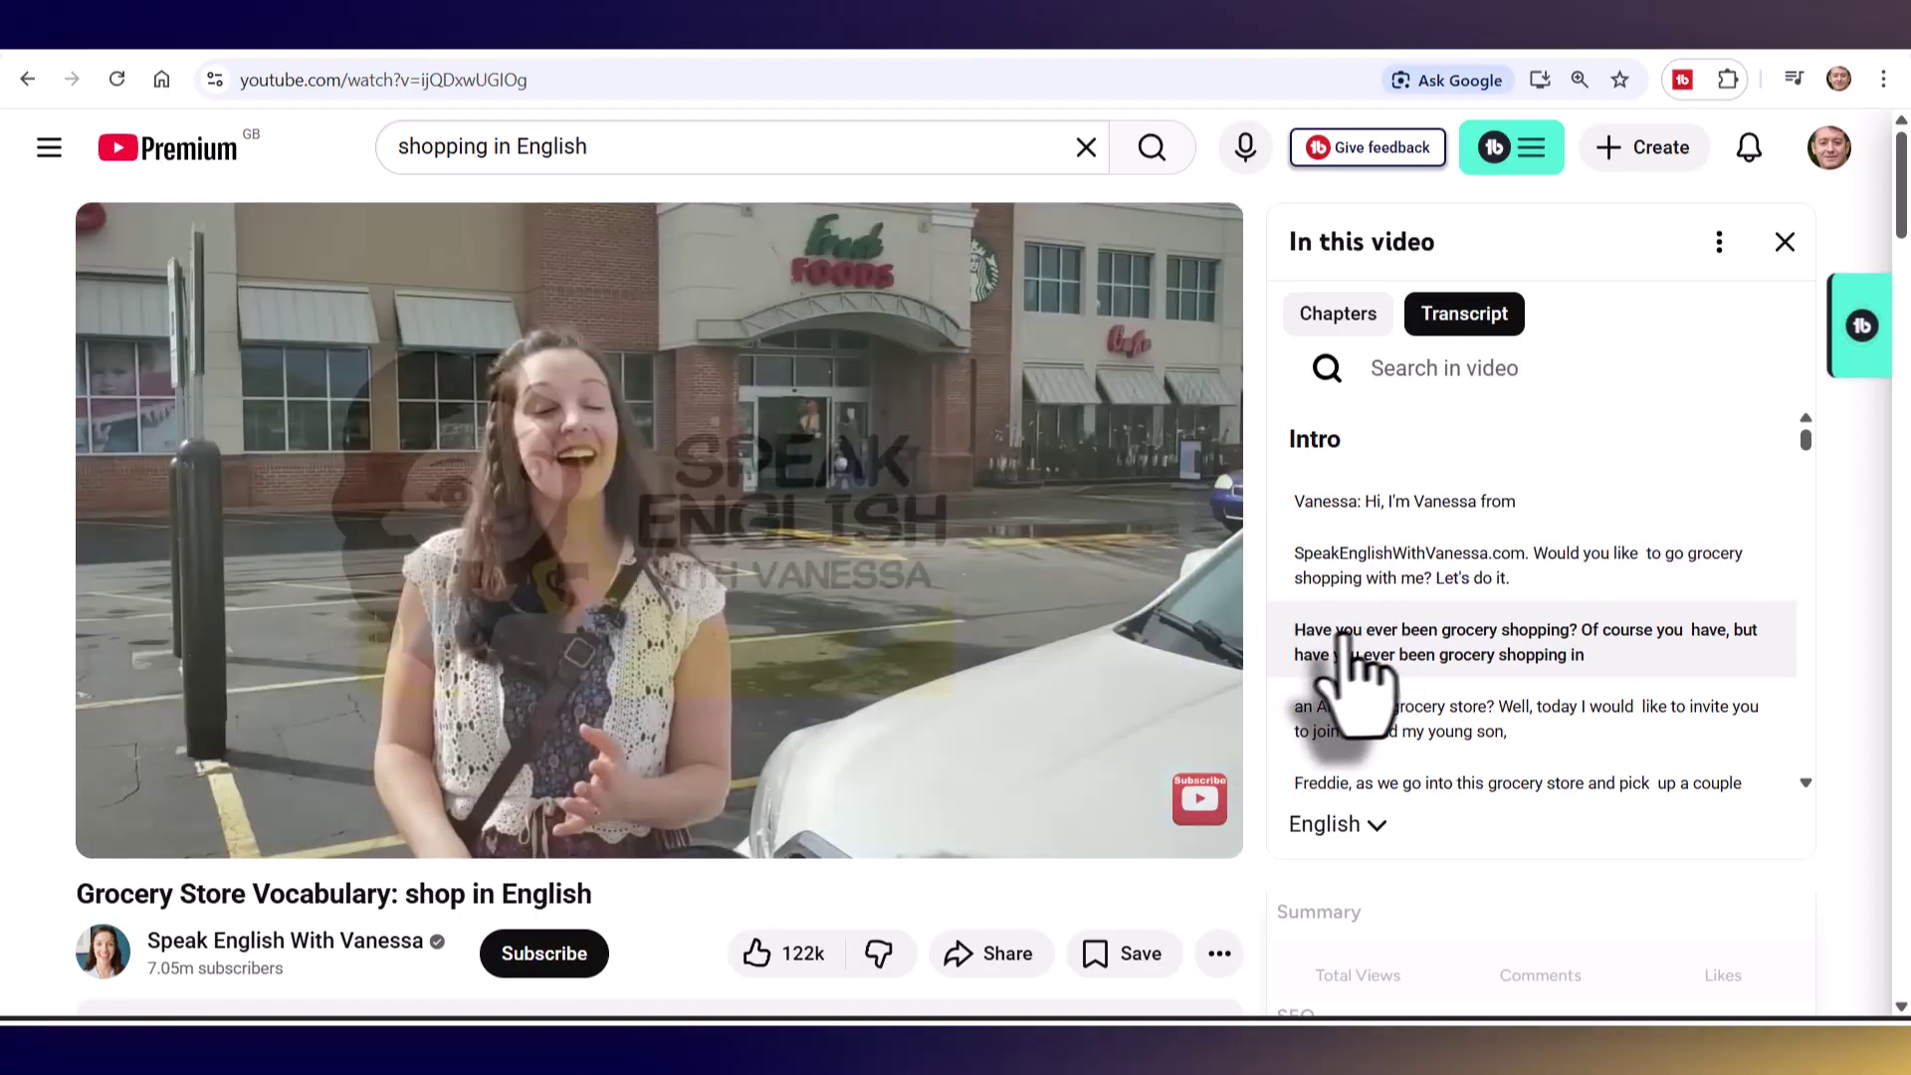
{"action": "left_click_drag", "start_coordinate": [1592, 655], "coordinate": [1283, 642]}
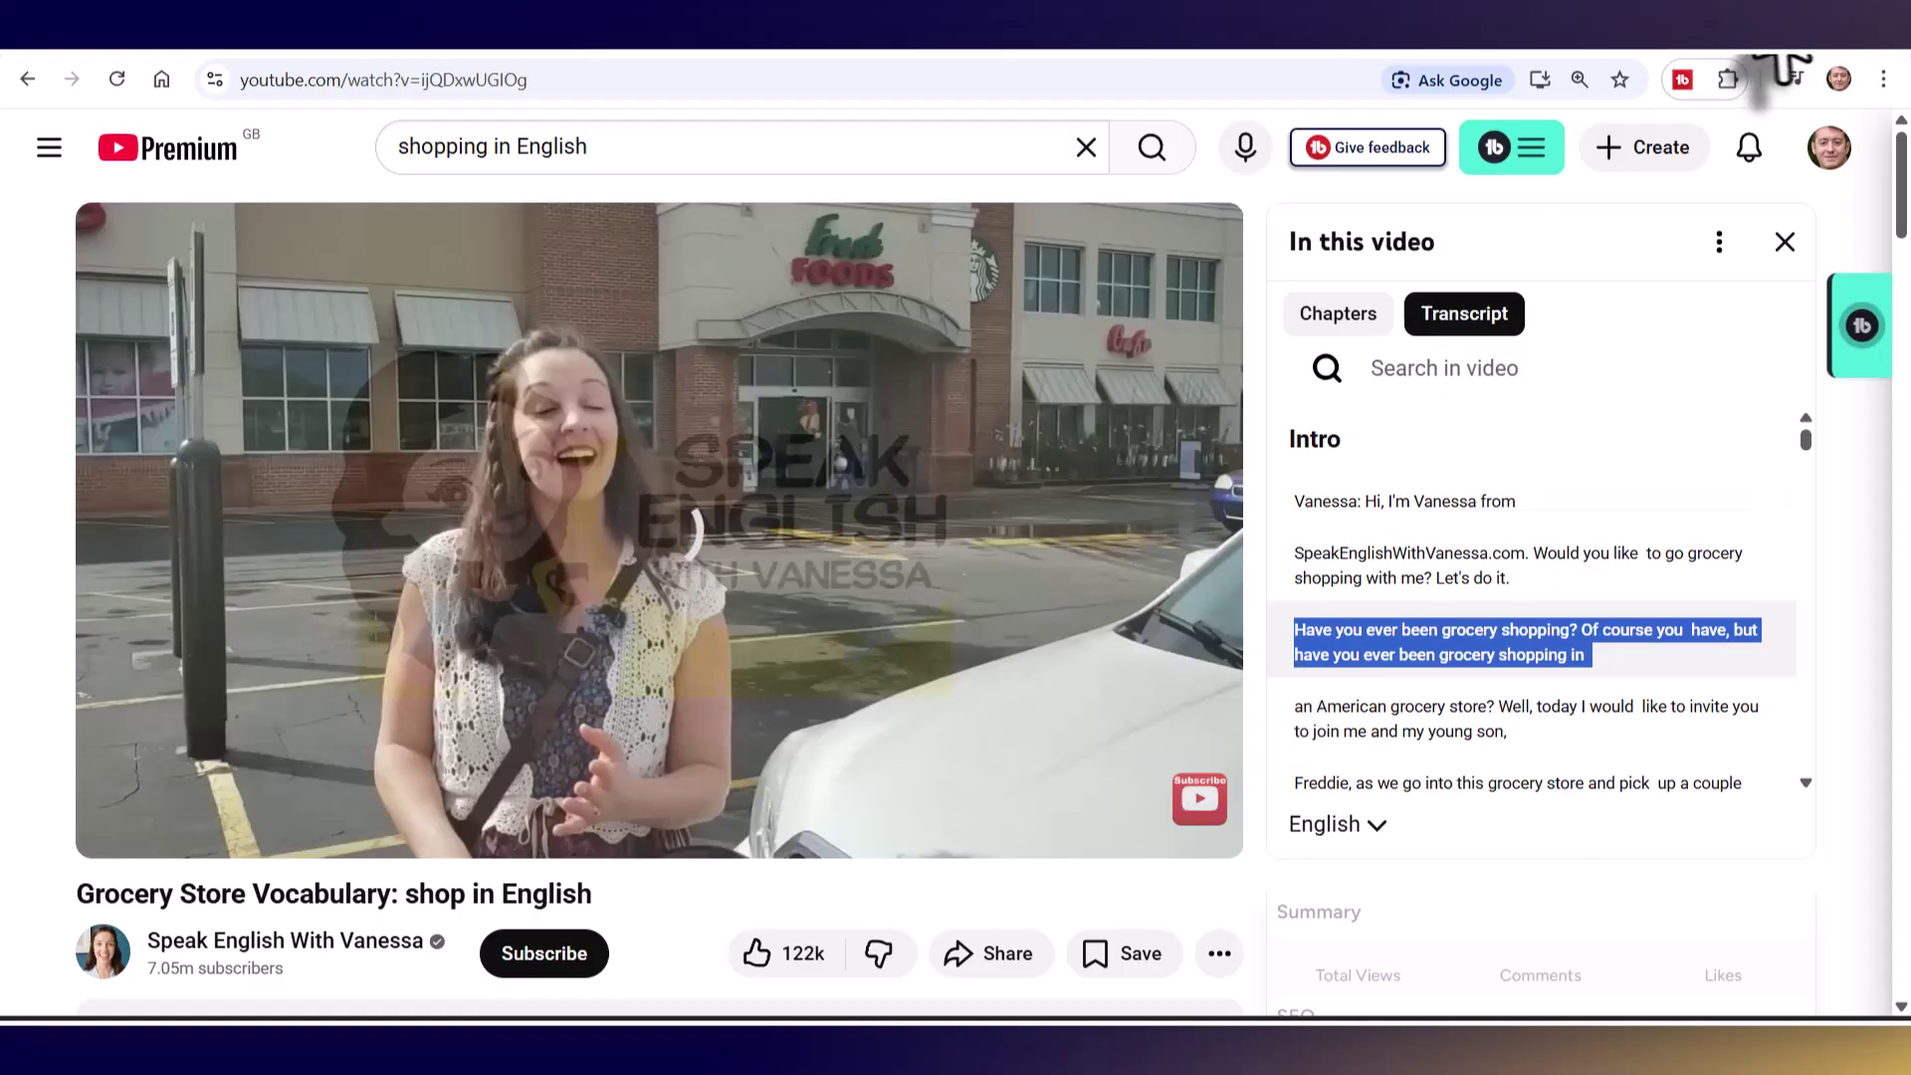
{"action": "key", "text": "ctrl+t"}
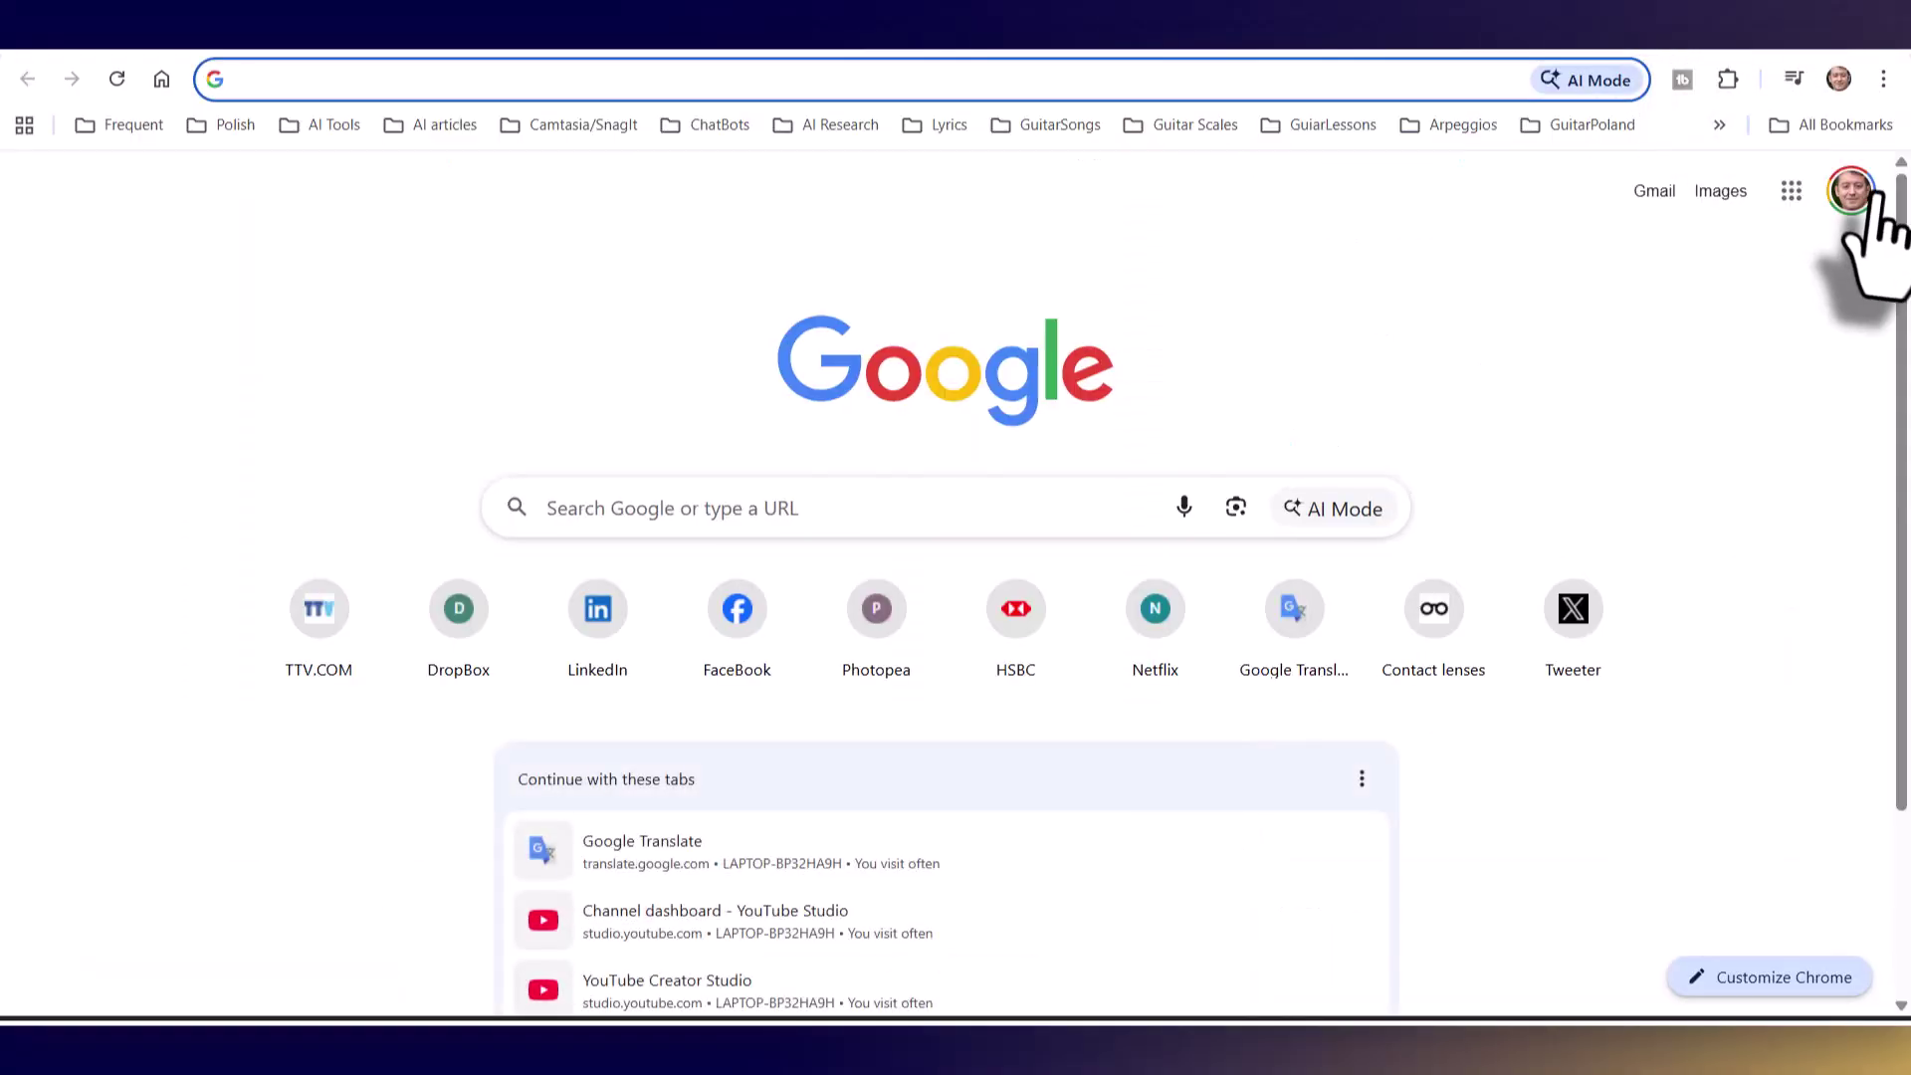
- Translate the copied transcript line from English into Polish in Google Translate
{"action": "left_click", "coordinate": [1792, 190]}
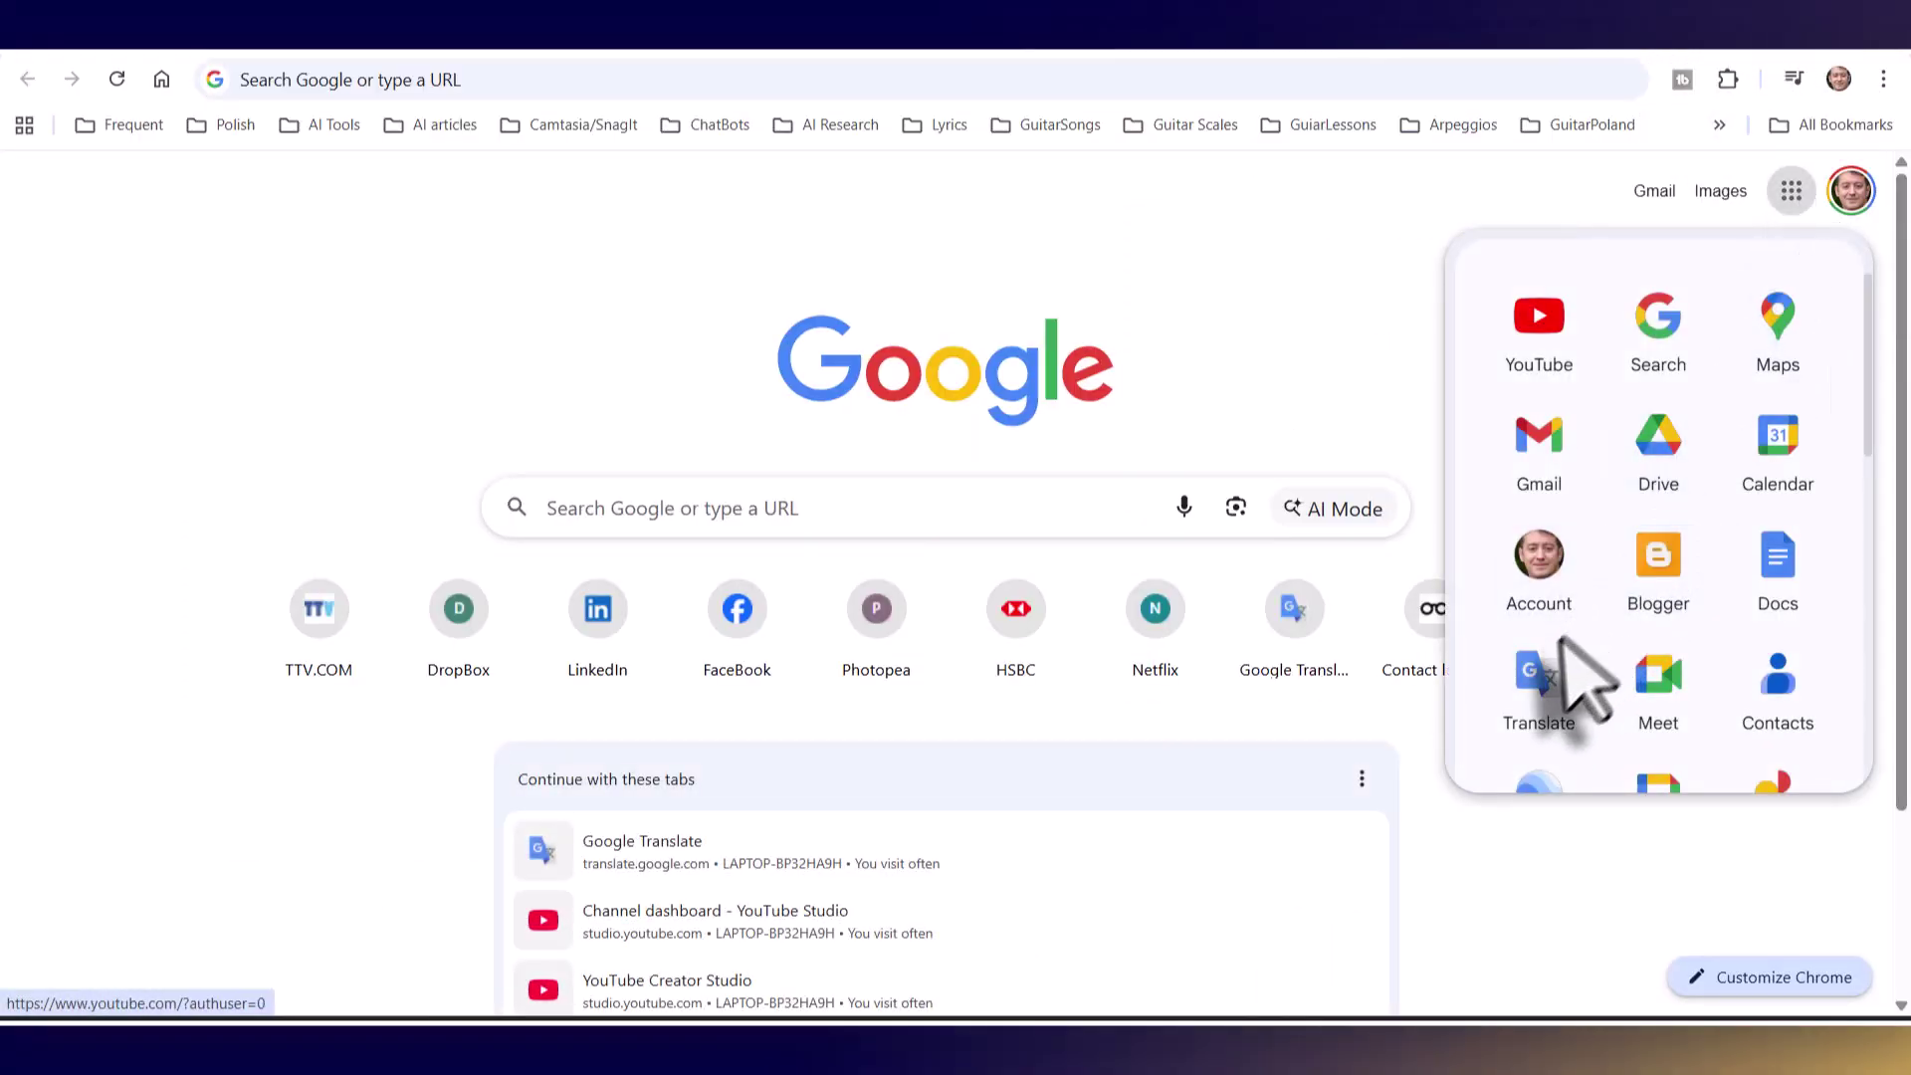
{"action": "left_click", "coordinate": [1542, 690]}
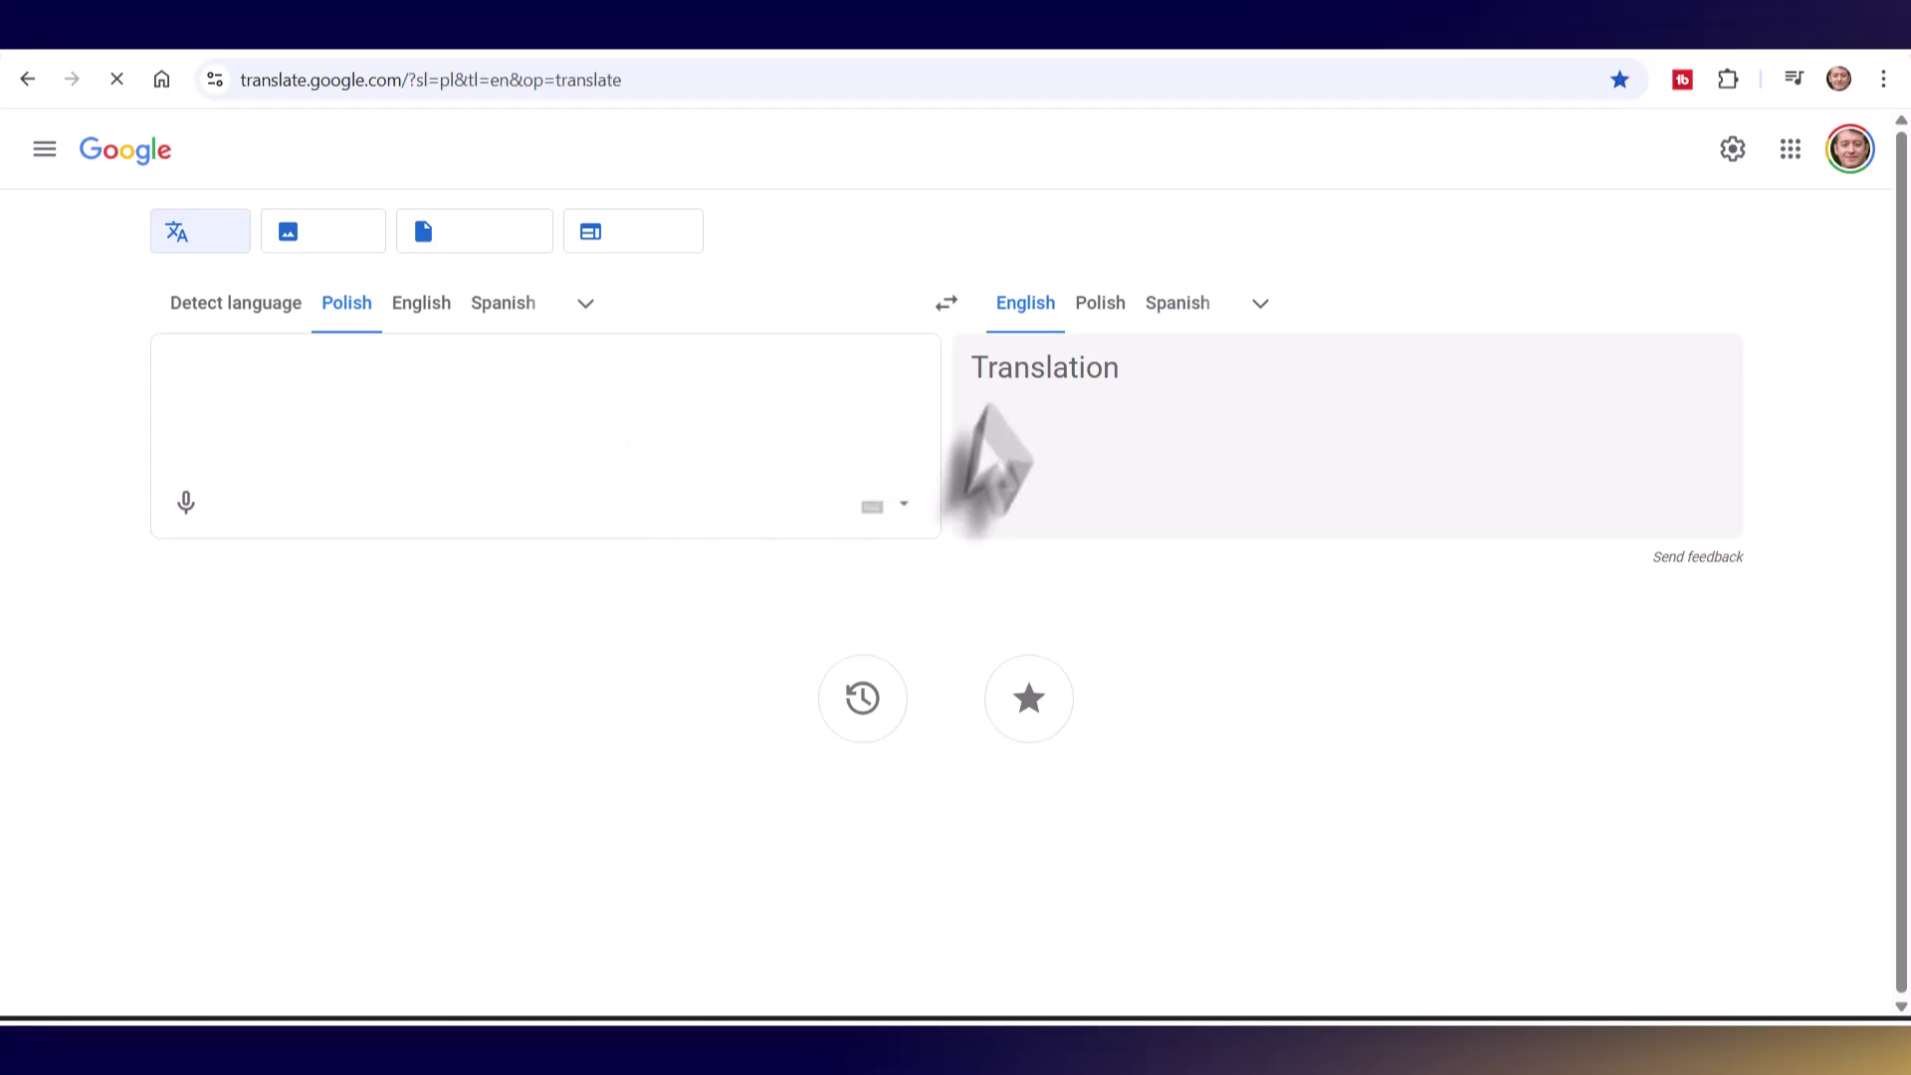
{"action": "left_click", "coordinate": [946, 304]}
{"action": "left_click", "coordinate": [333, 453]}
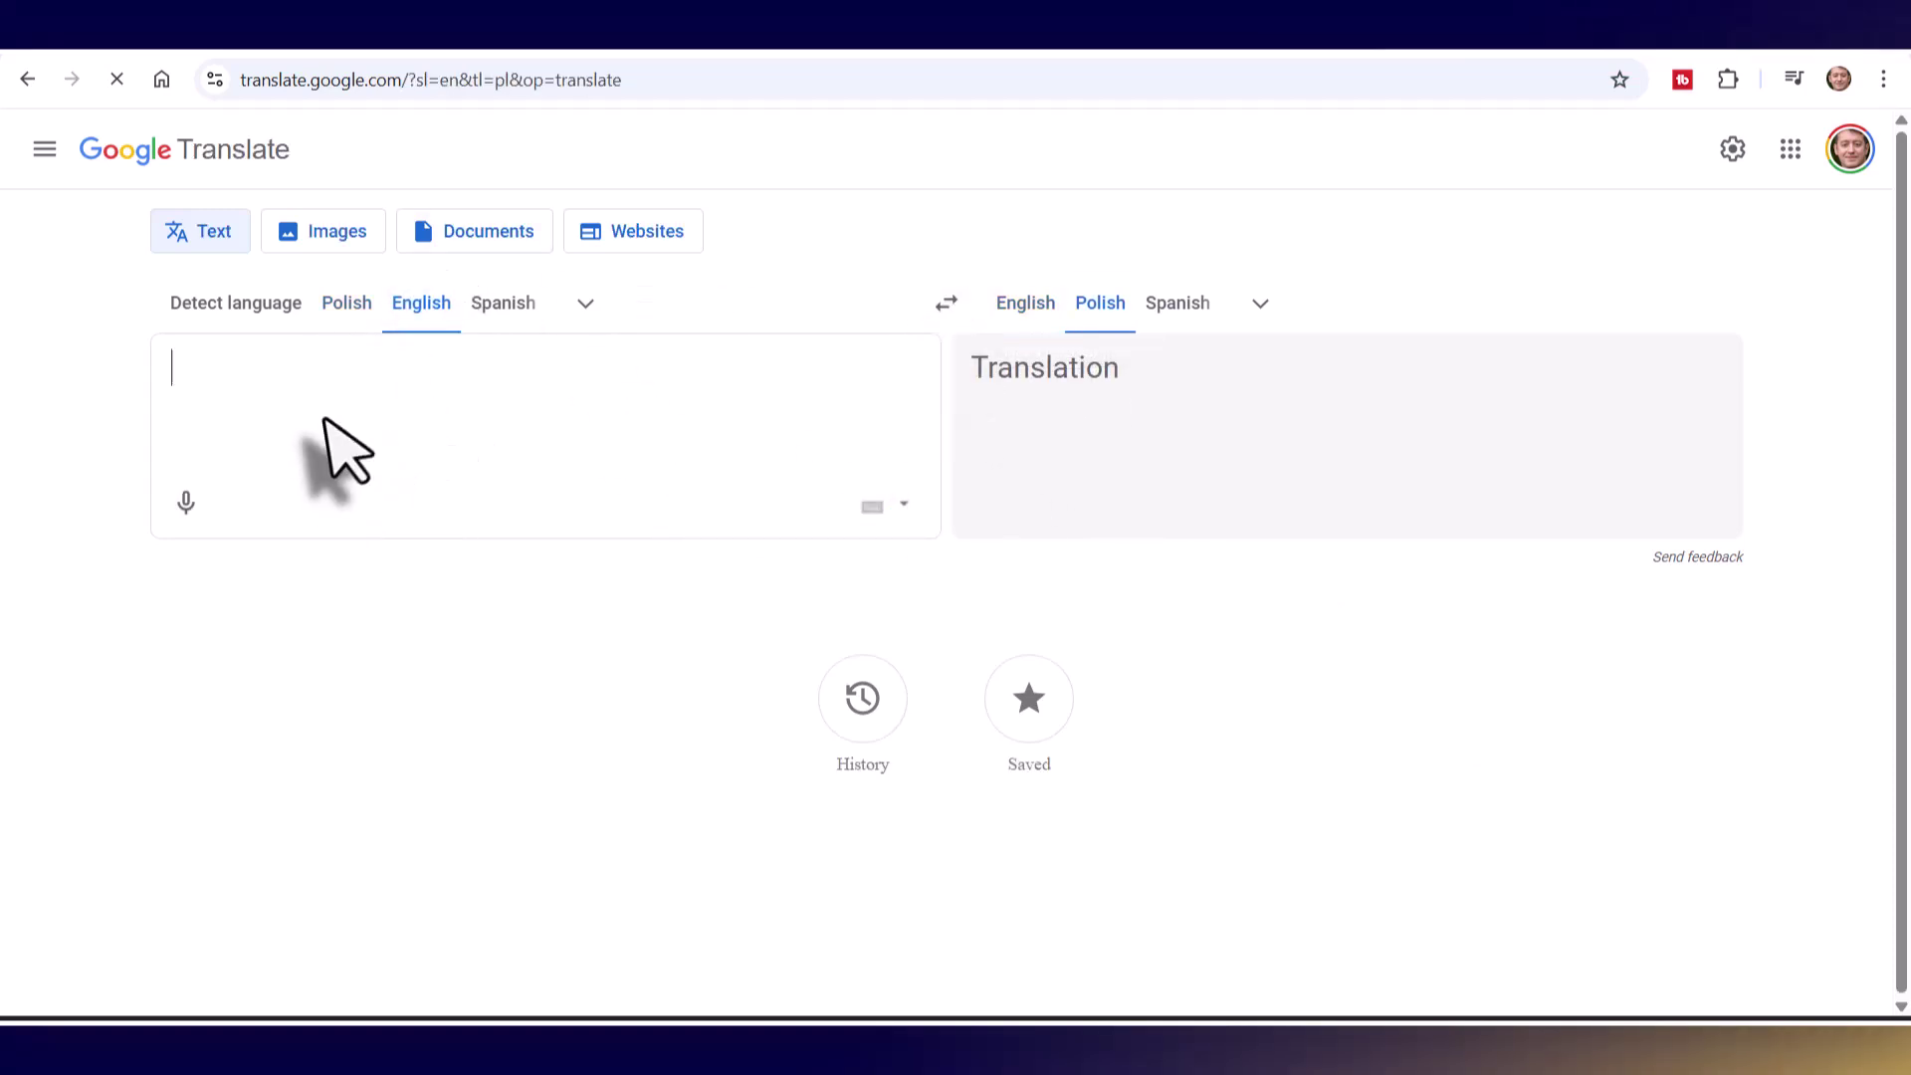
{"action": "type", "text": "Have you ever been grocery shopping? Of course you  have, but have you ever been grocery shopping in"}
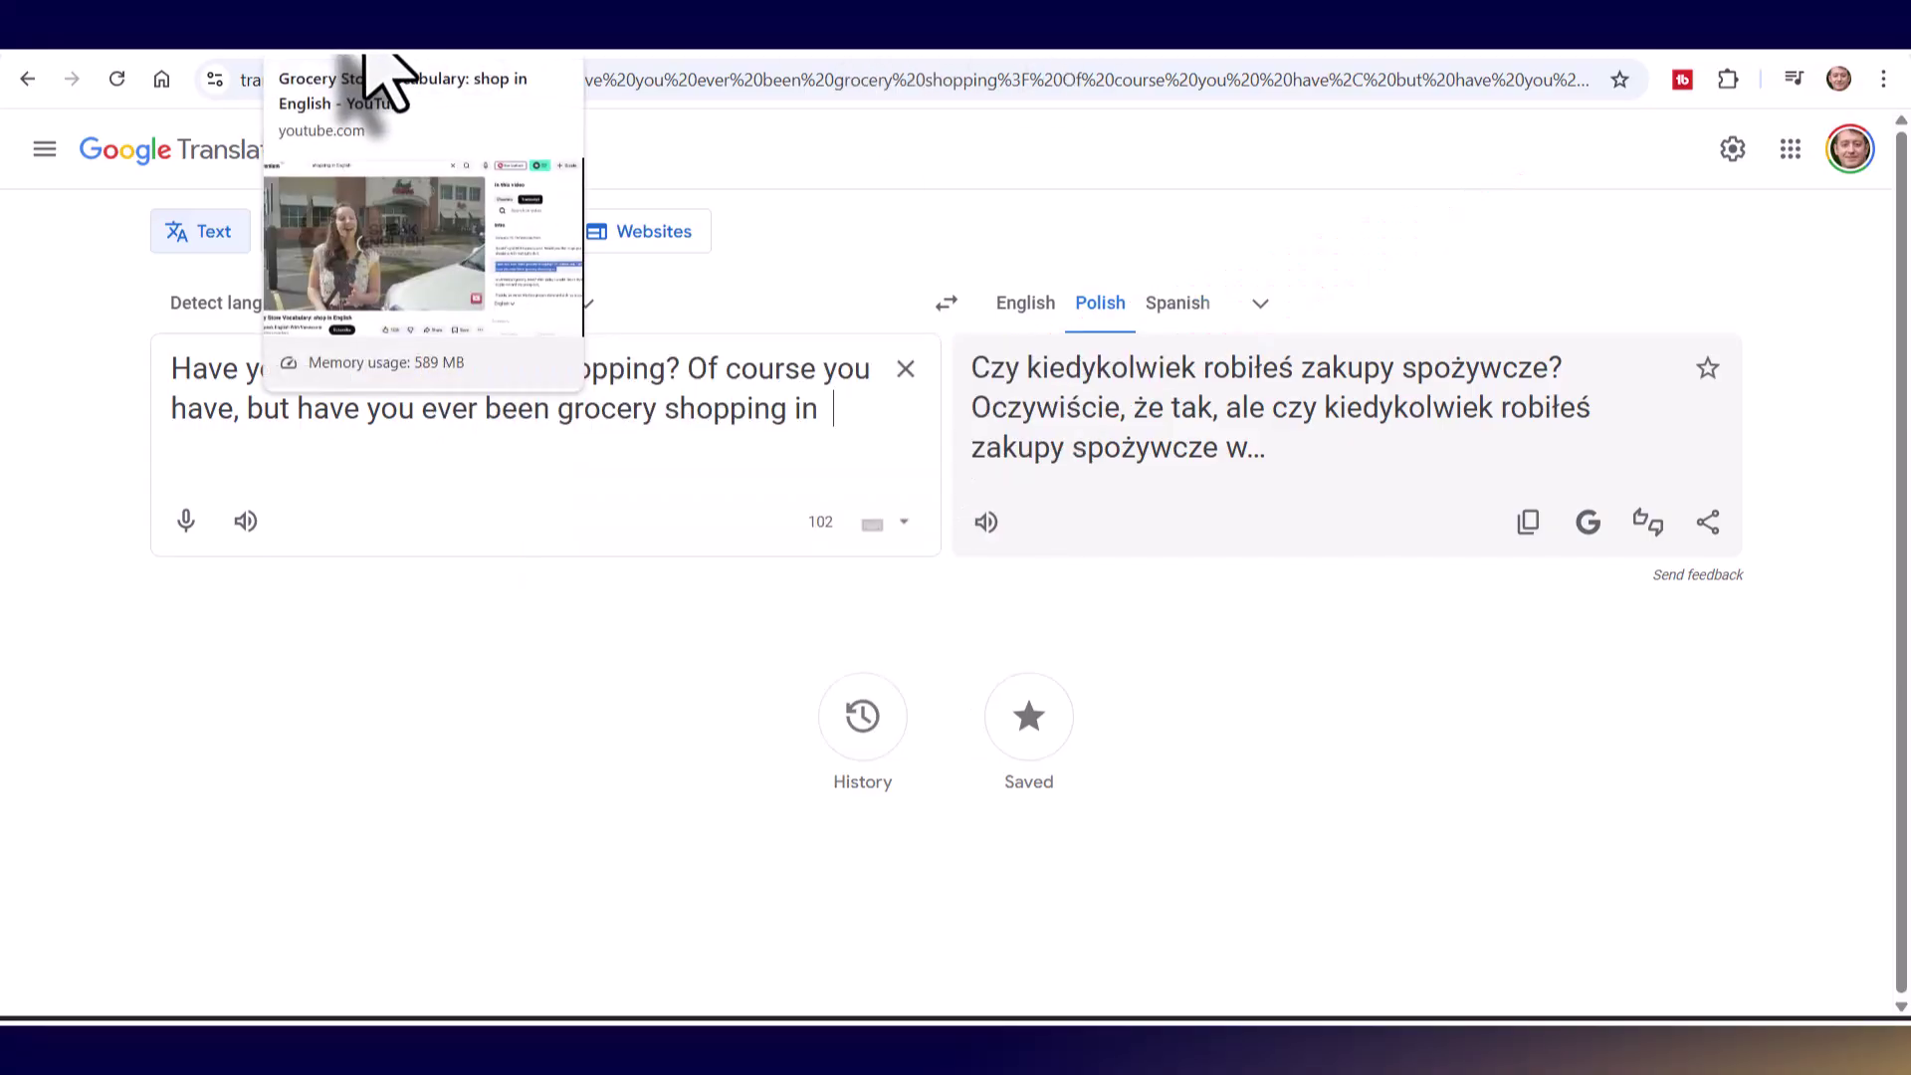
{"action": "left_click", "coordinate": [364, 53]}
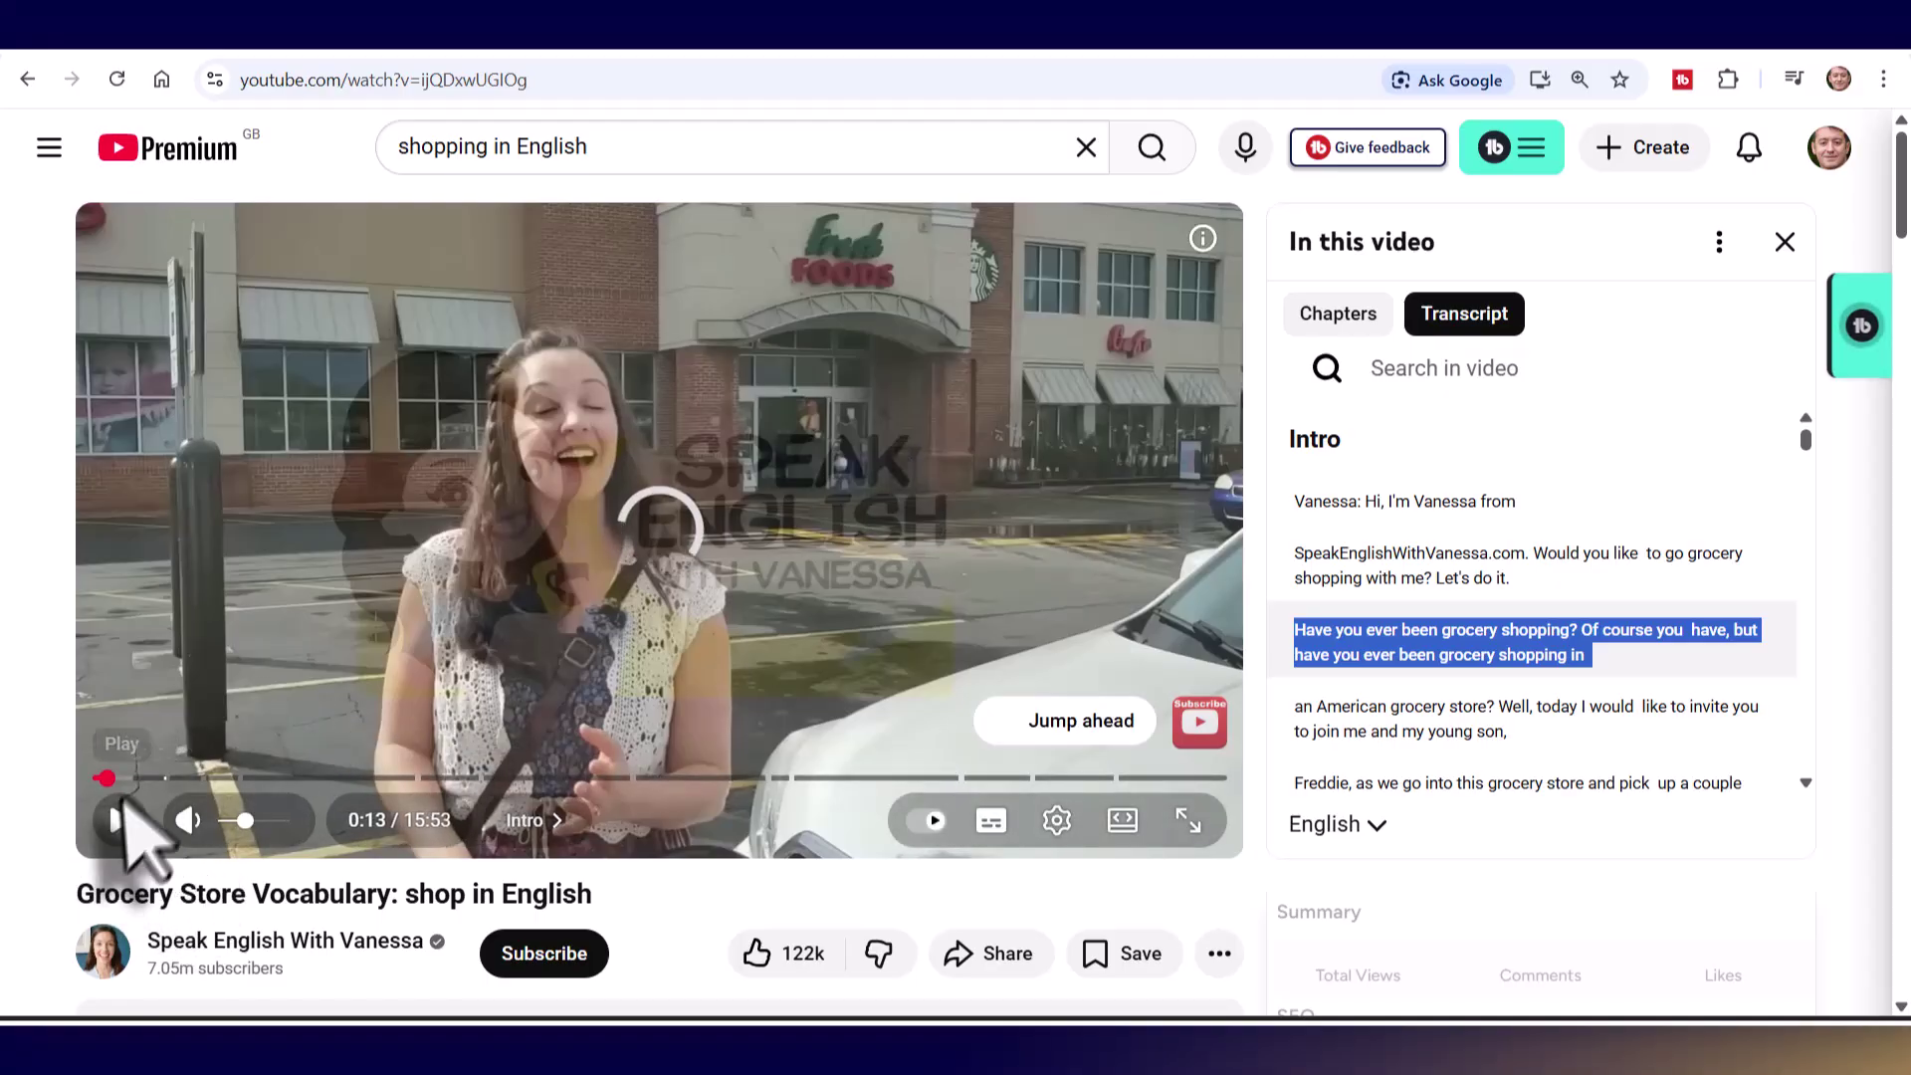
- Seek the video to the SpeakEnglishWithVanessa.com transcript line and leave it paused at 0:03
{"action": "left_click", "coordinate": [120, 820]}
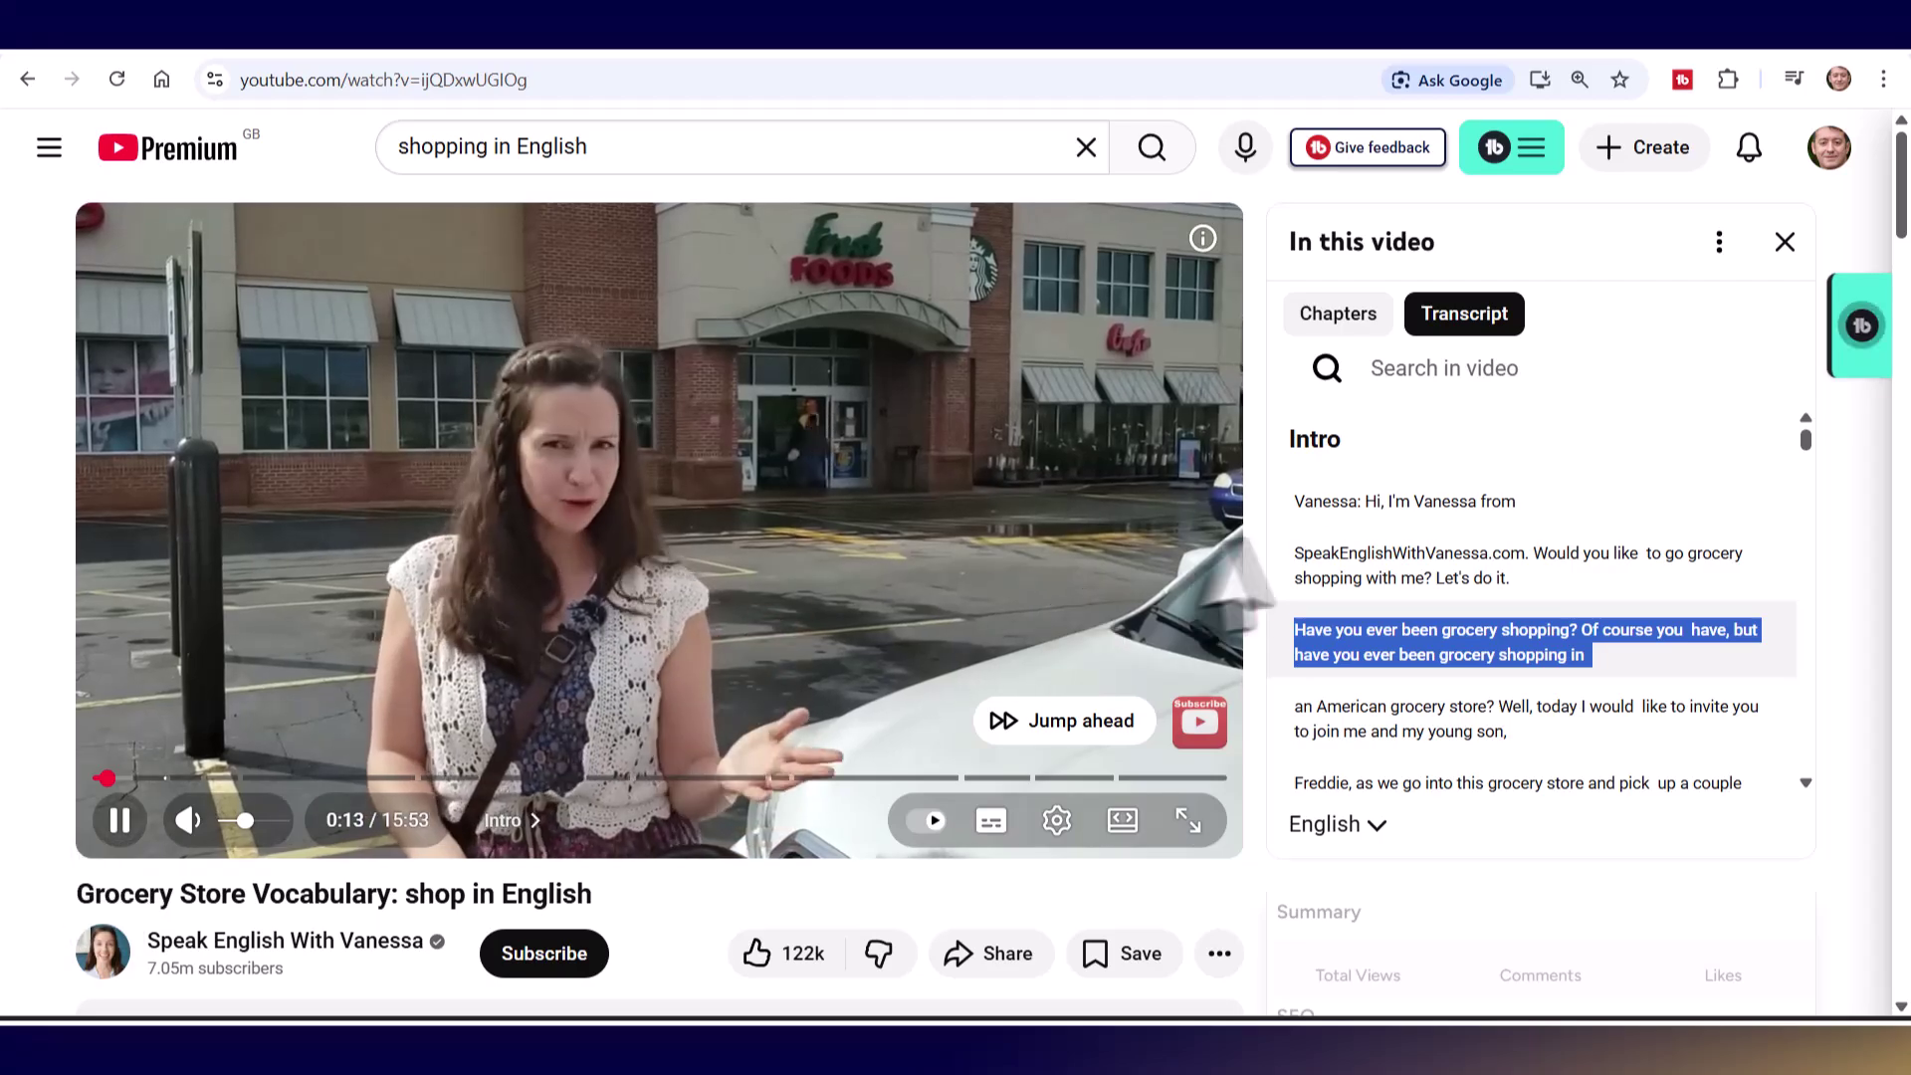
{"action": "left_click", "coordinate": [1329, 572]}
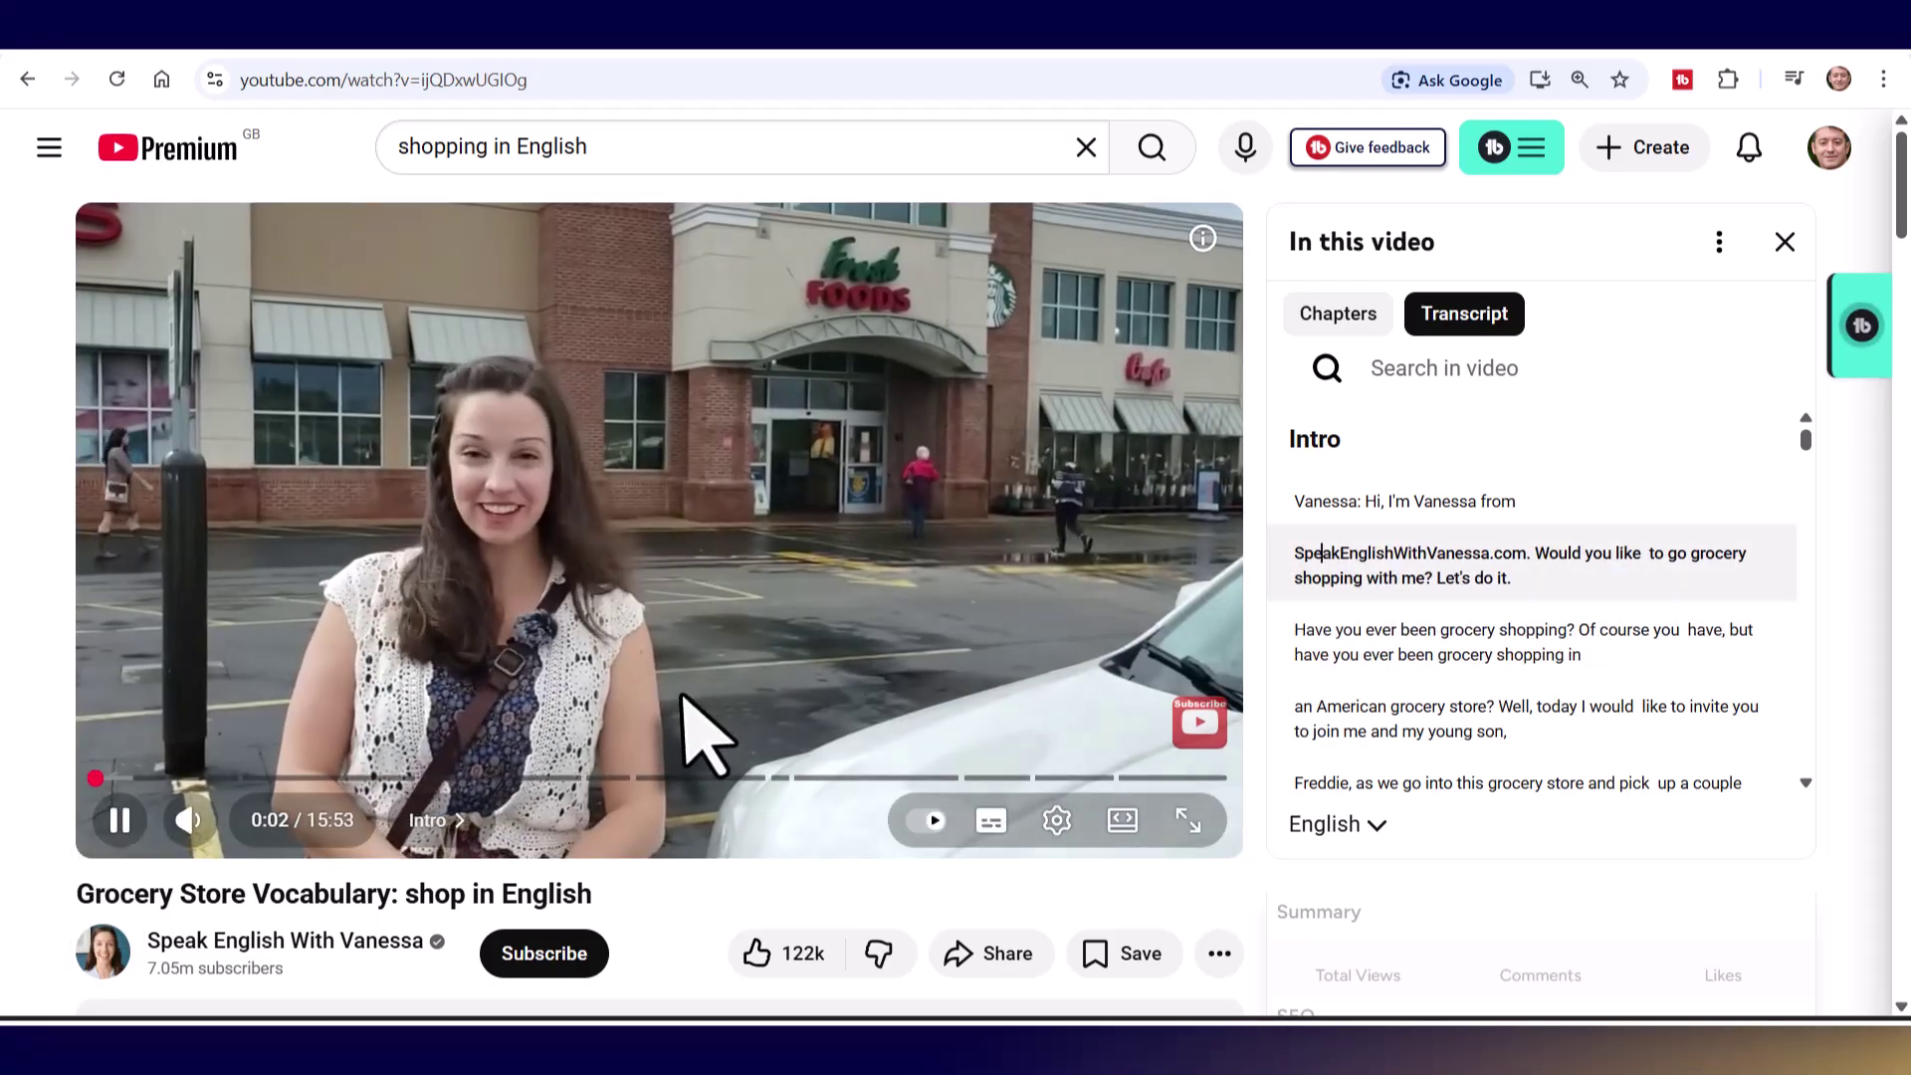
{"action": "left_click", "coordinate": [119, 820]}
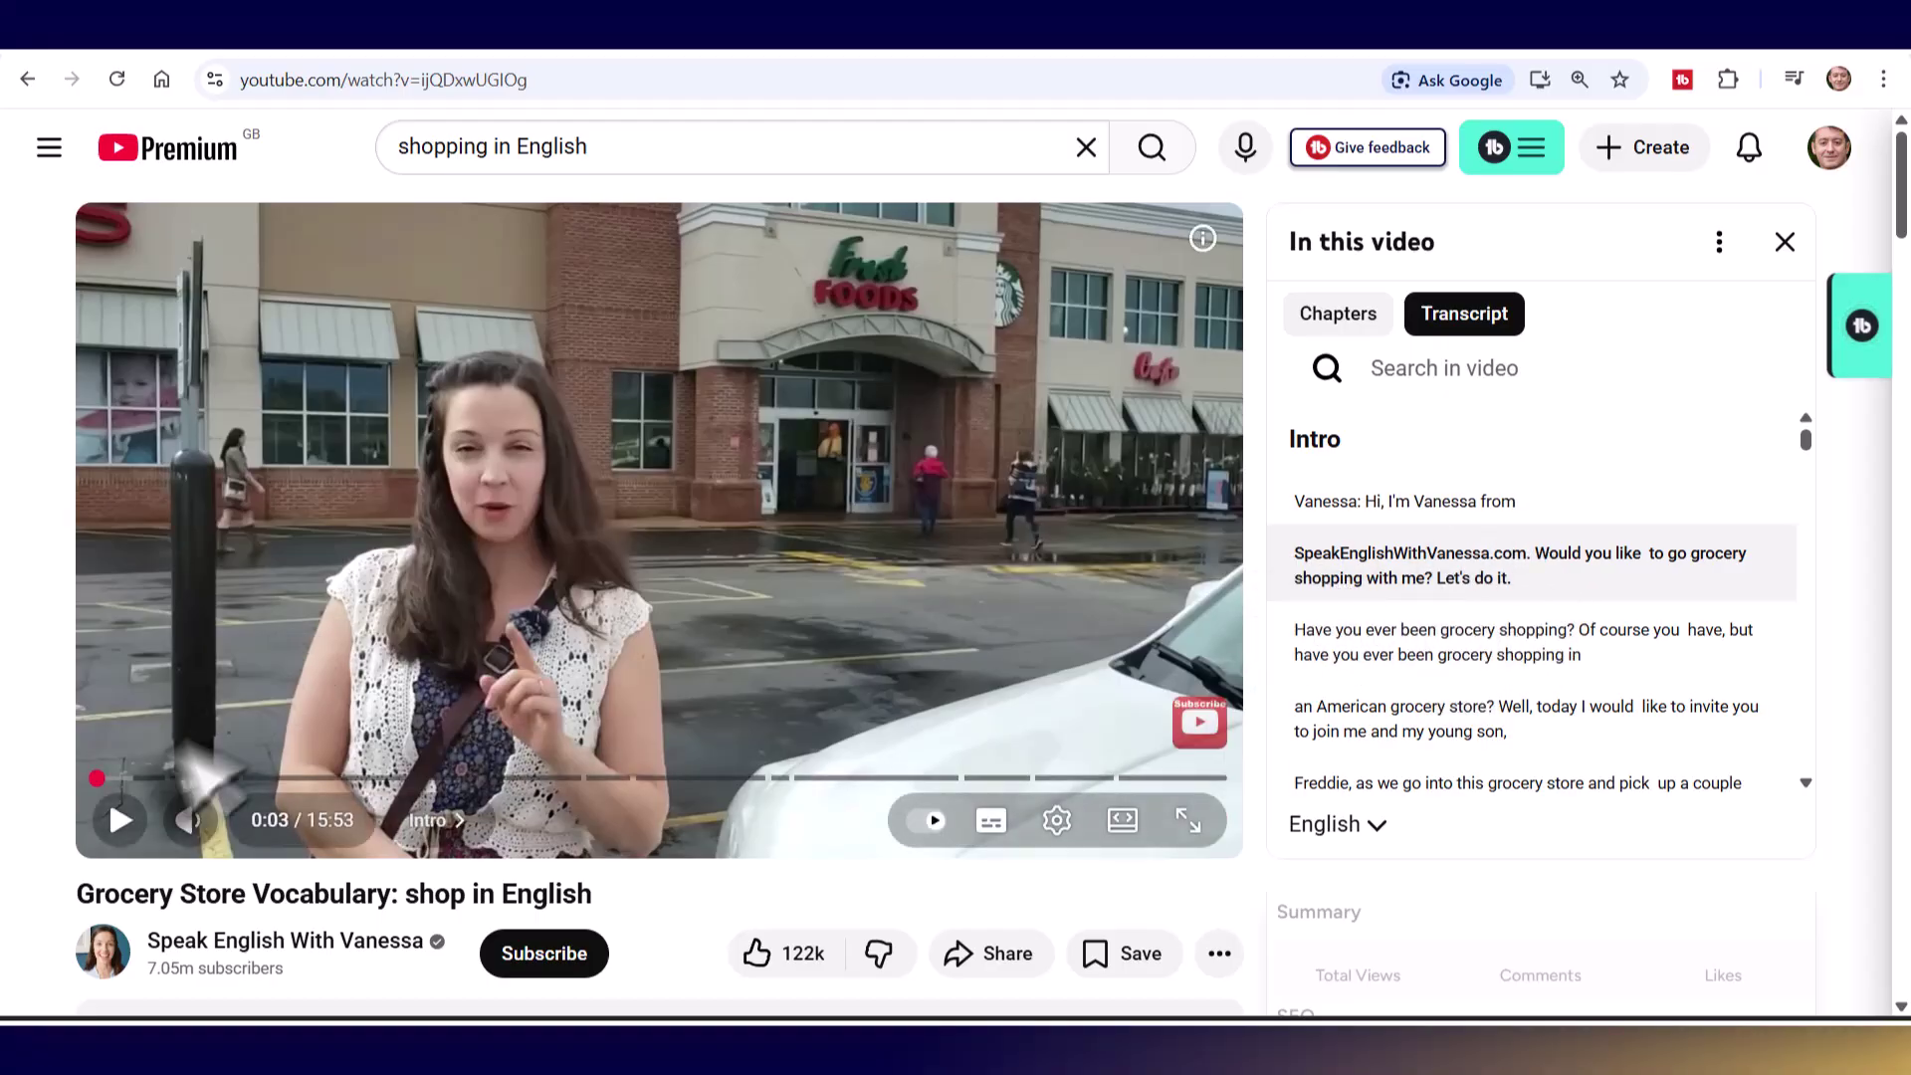
{"action": "left_click", "coordinate": [119, 819]}
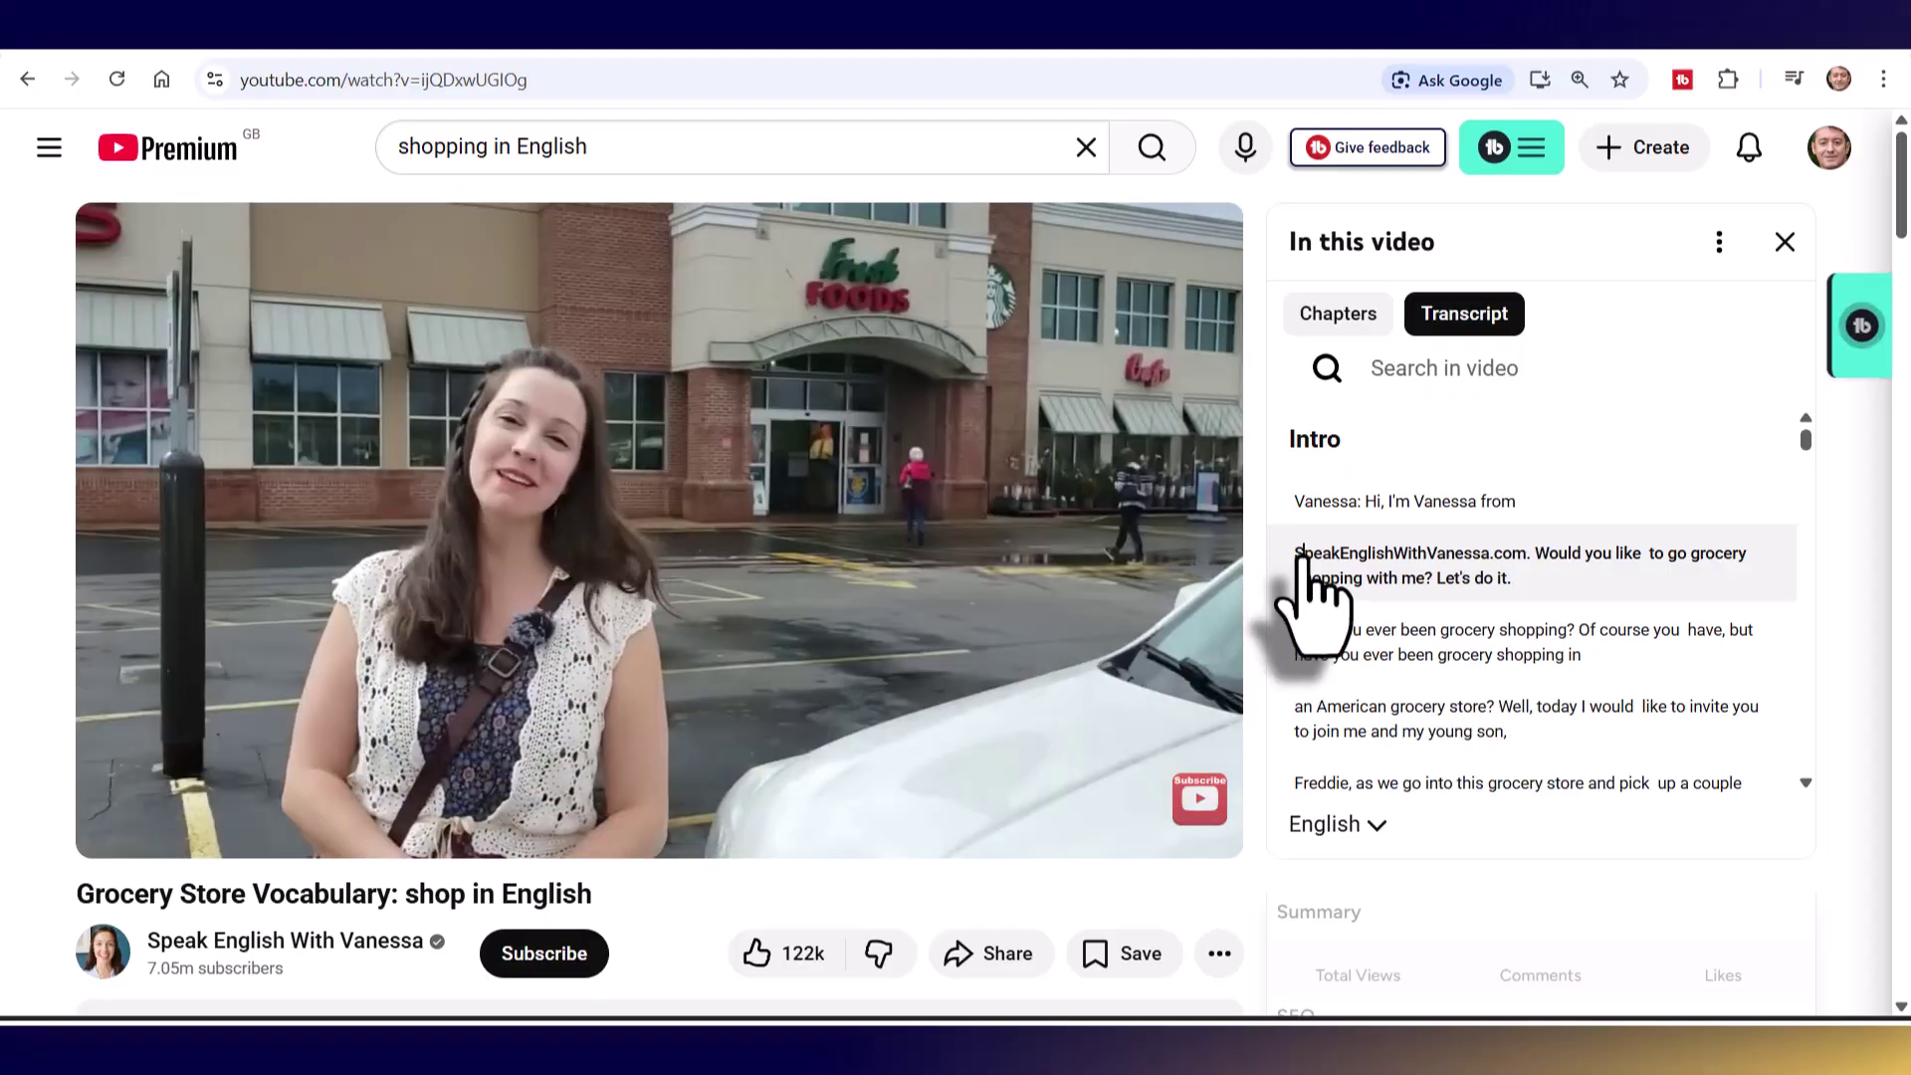
{"action": "left_click", "coordinate": [123, 811]}
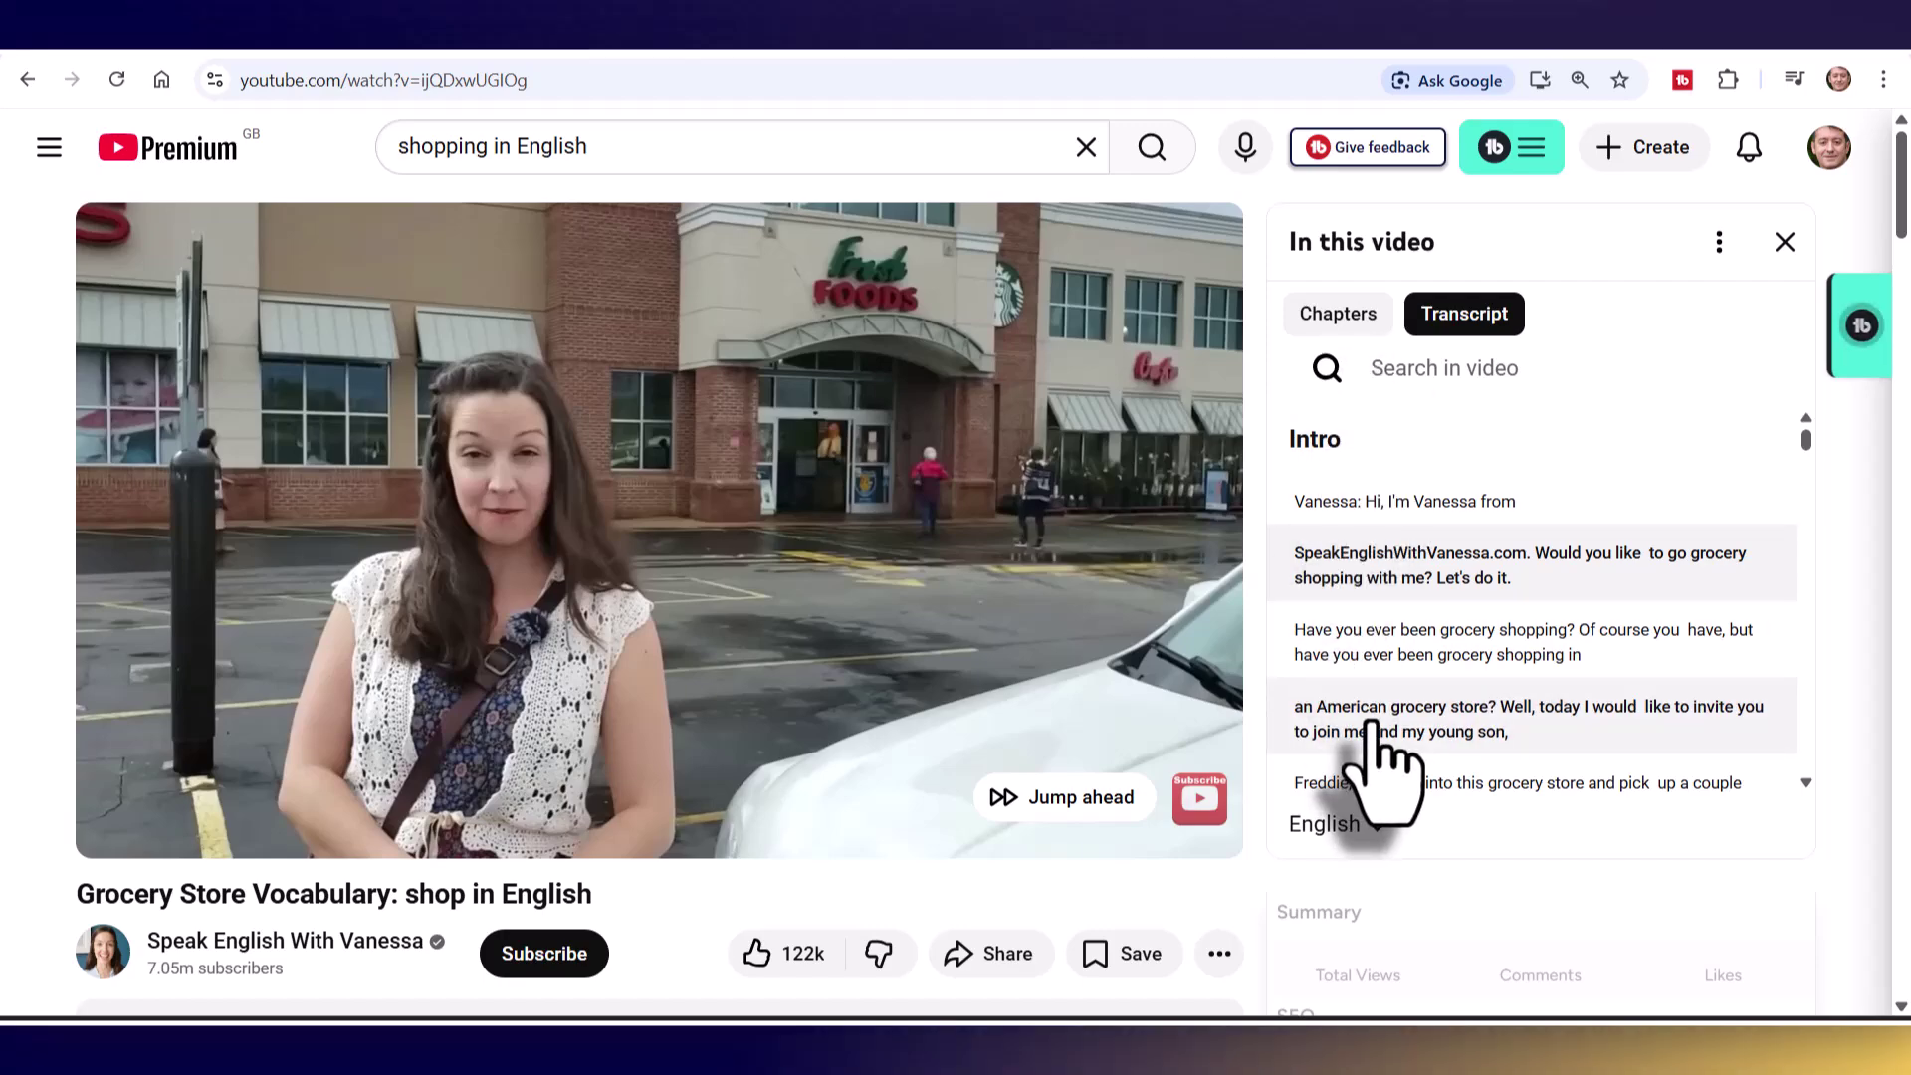
{"action": "mouse_move", "coordinate": [1066, 576]}
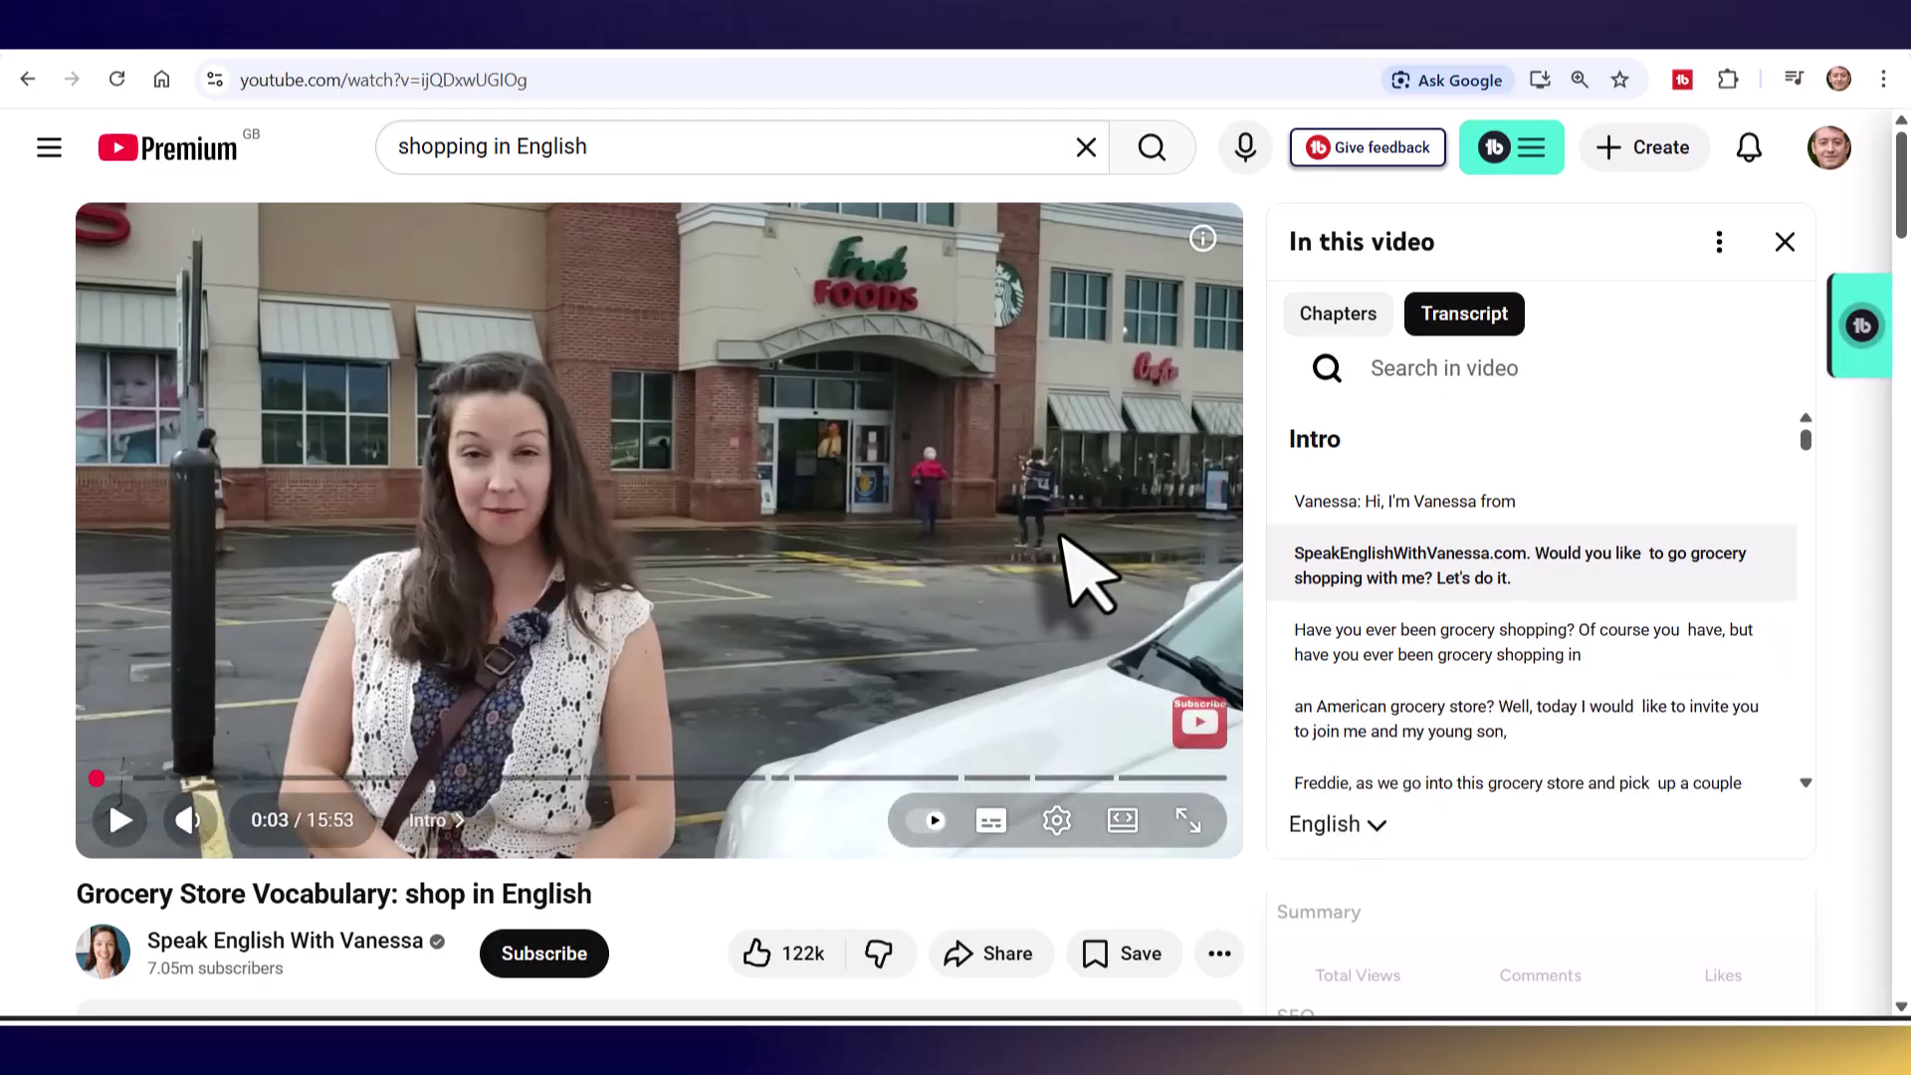